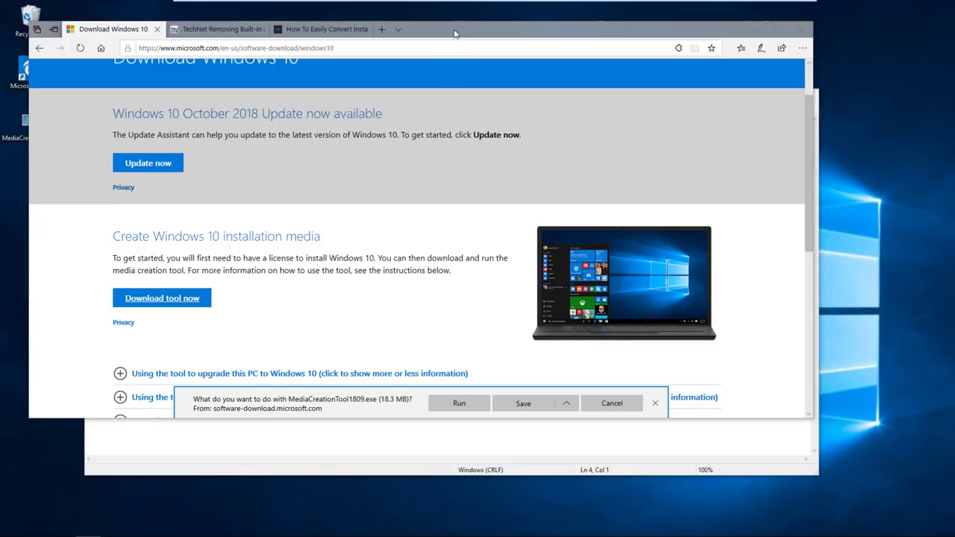
pyautogui.moveTo(454, 34); pyautogui.dragTo(455, 79)
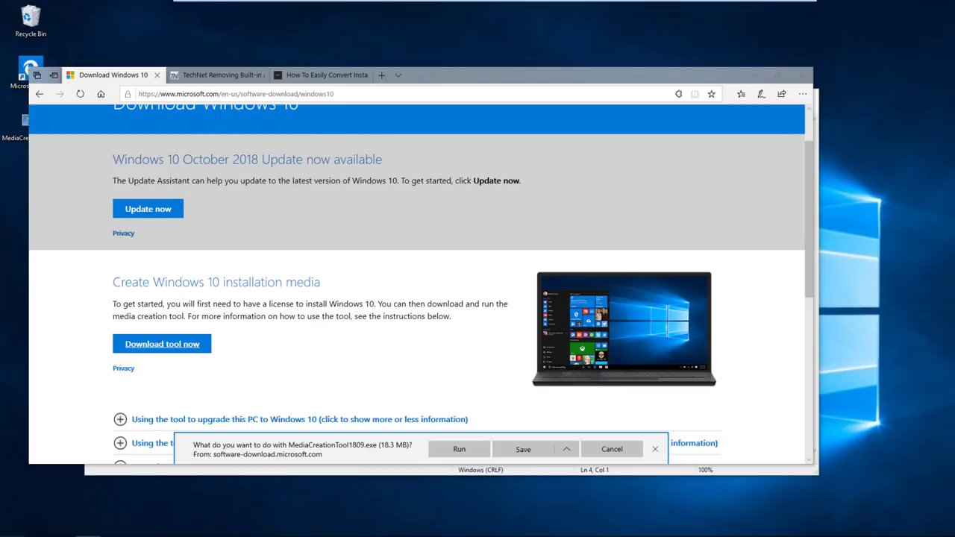
pyautogui.press('super')
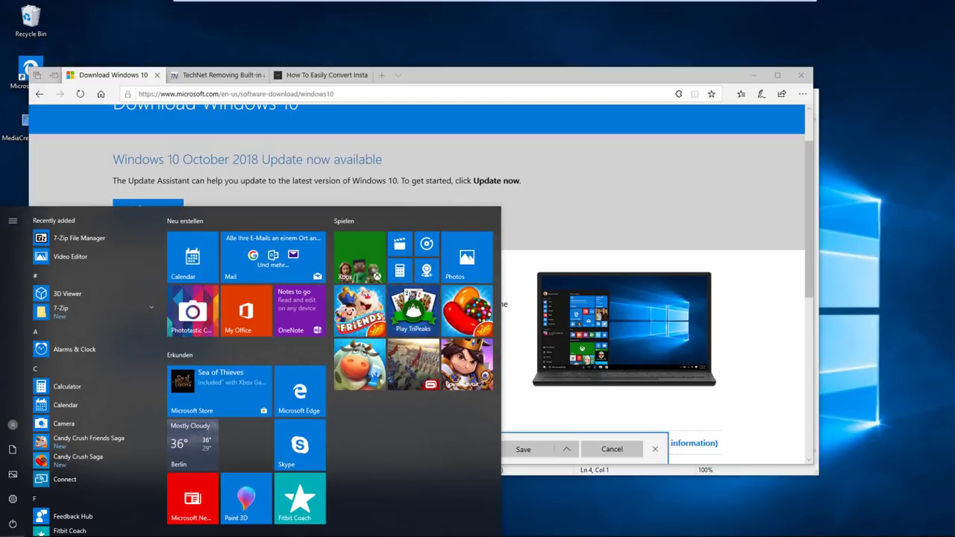
pyautogui.click(12, 531)
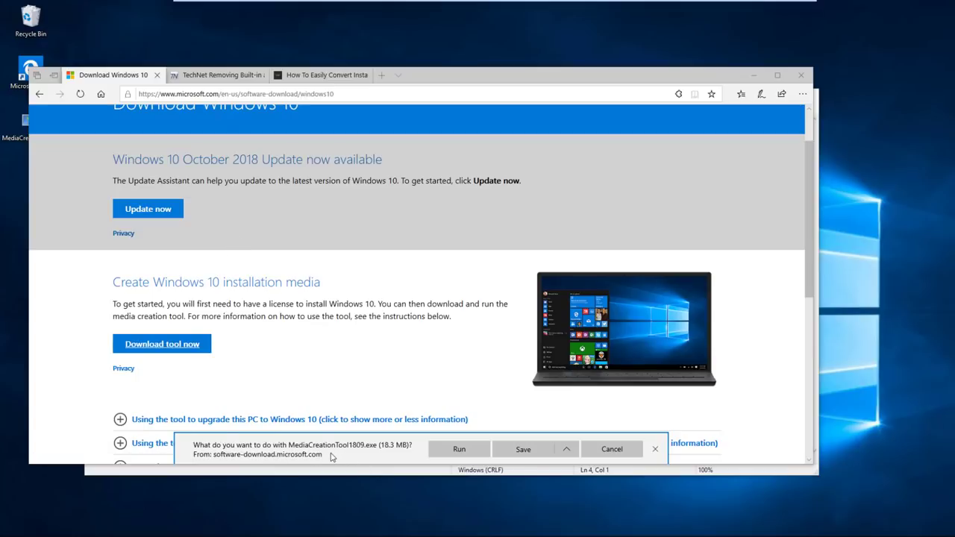
# Dismiss the browser's download prompt and run the Media Creation Tool from the desktop, allowing it to make changes to the device.
pyautogui.click(606, 449)
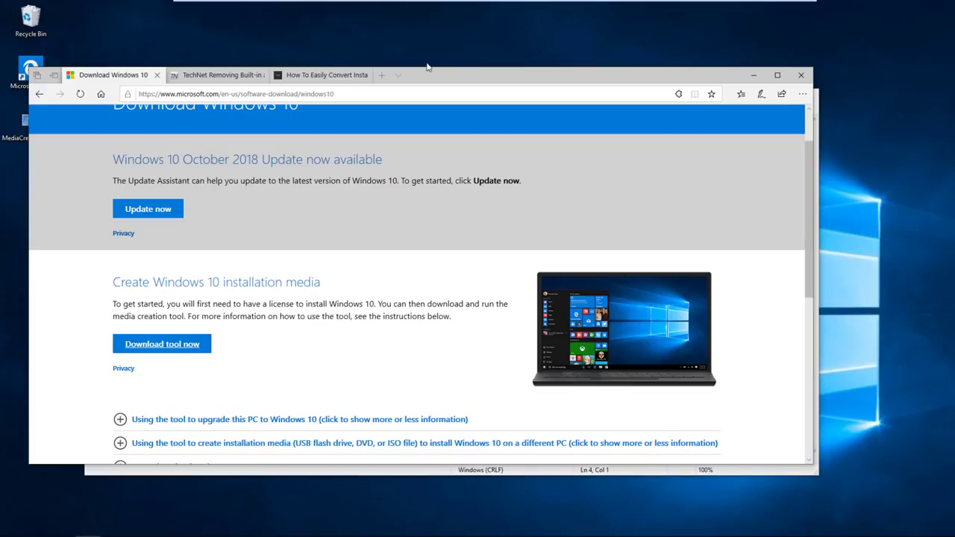
pyautogui.moveTo(414, 77); pyautogui.dragTo(609, 87)
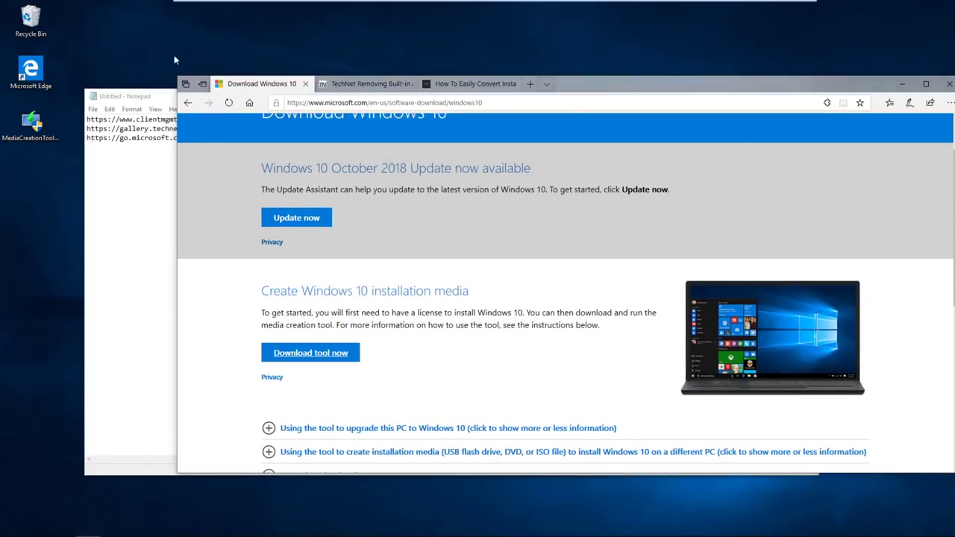
pyautogui.click(42, 128)
pyautogui.doubleClick(38, 137)
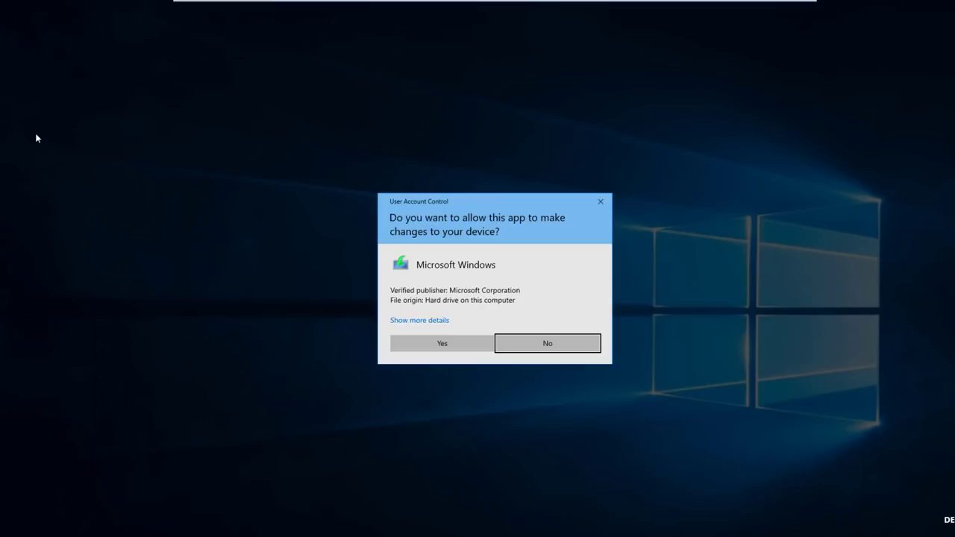
pyautogui.click(419, 337)
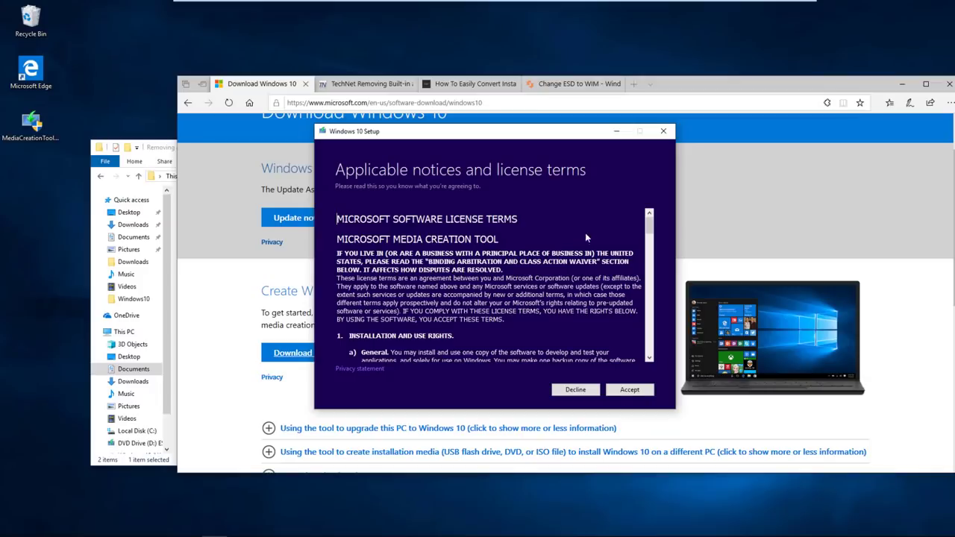
# Accept the license terms and choose to create installation media for another PC.
pyautogui.moveTo(647, 228); pyautogui.dragTo(679, 318)
pyautogui.click(630, 390)
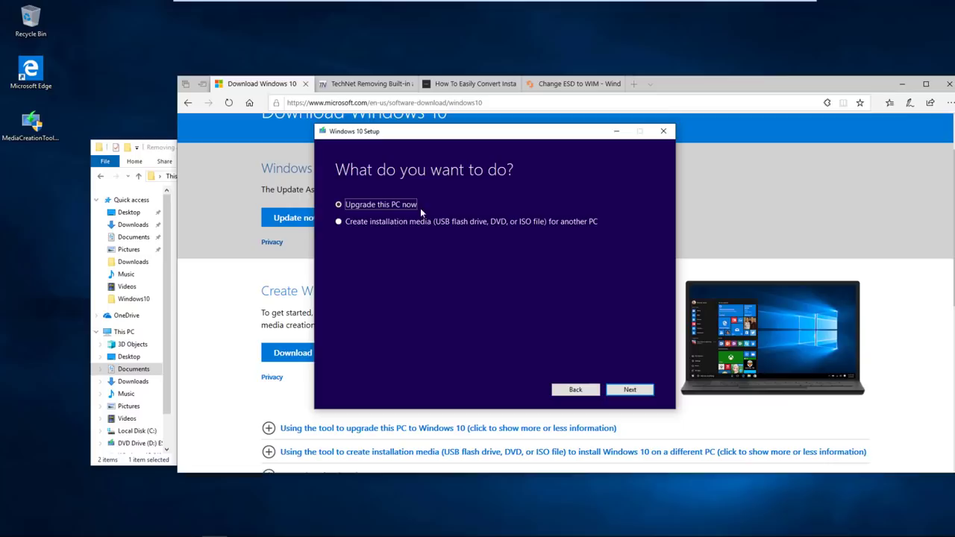
pyautogui.click(540, 221)
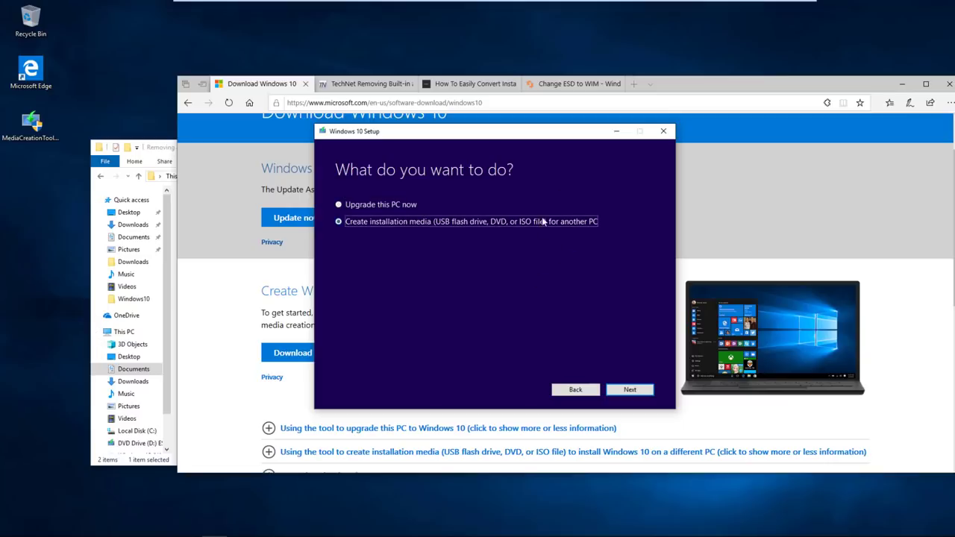
pyautogui.click(630, 390)
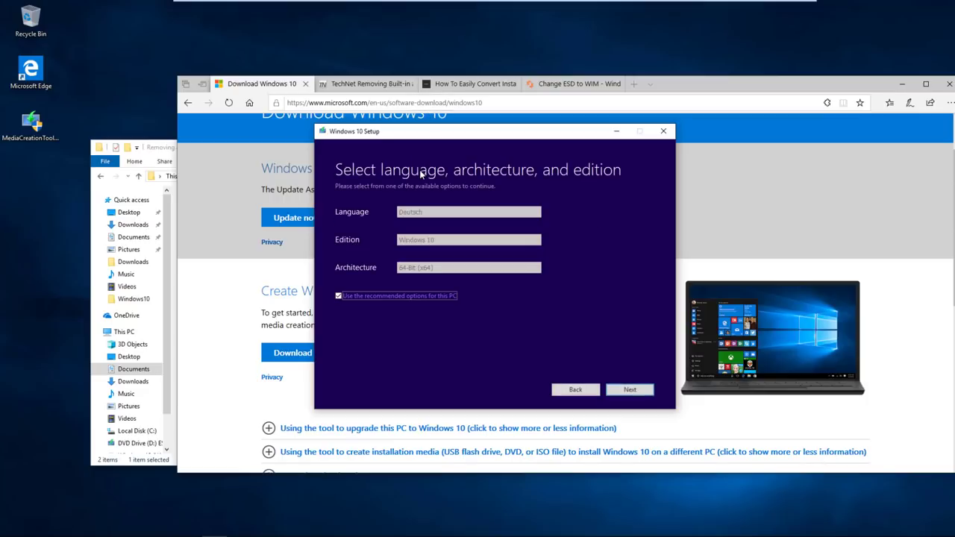
# Turn off the recommended options and continue with language Deutsch, edition Windows 10 and architecture 64-Bit (x64).
pyautogui.click(392, 296)
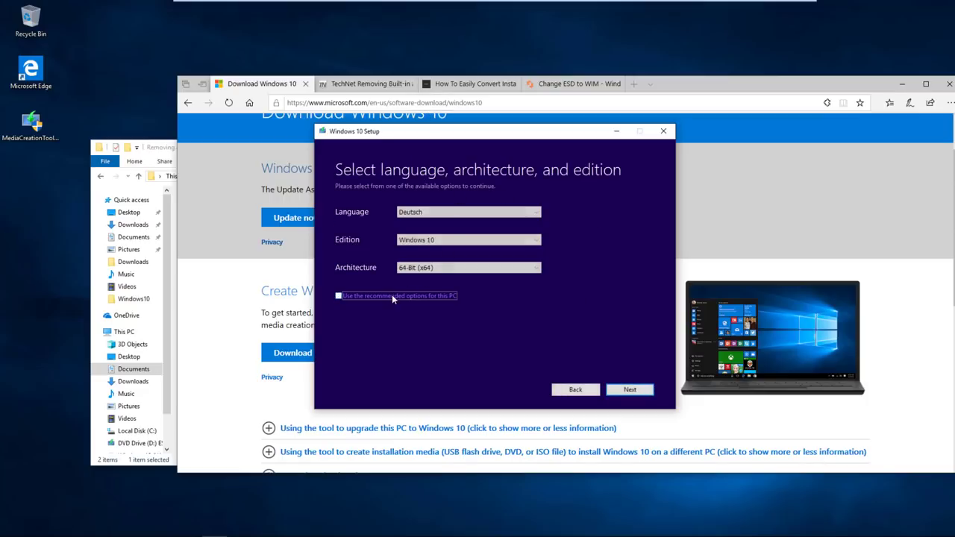
pyautogui.click(440, 267)
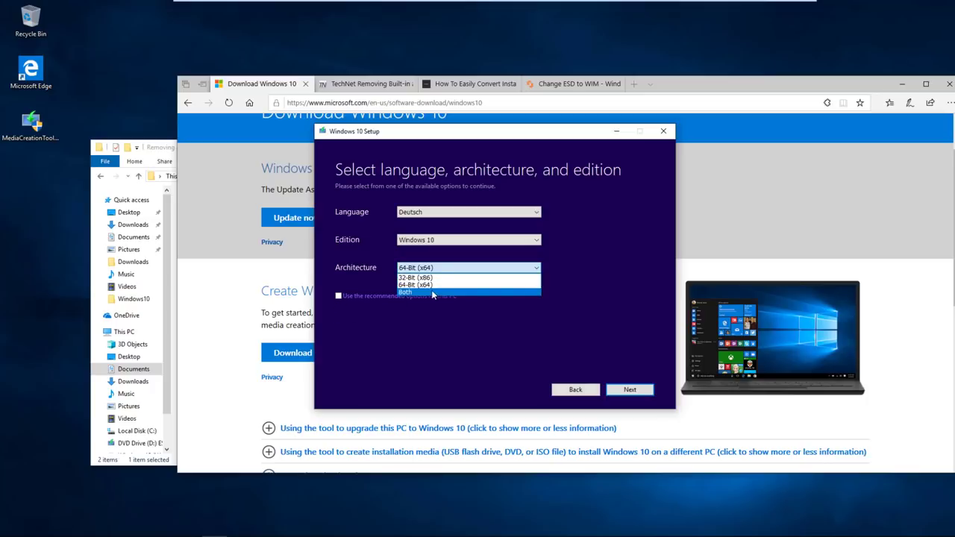
pyautogui.click(430, 285)
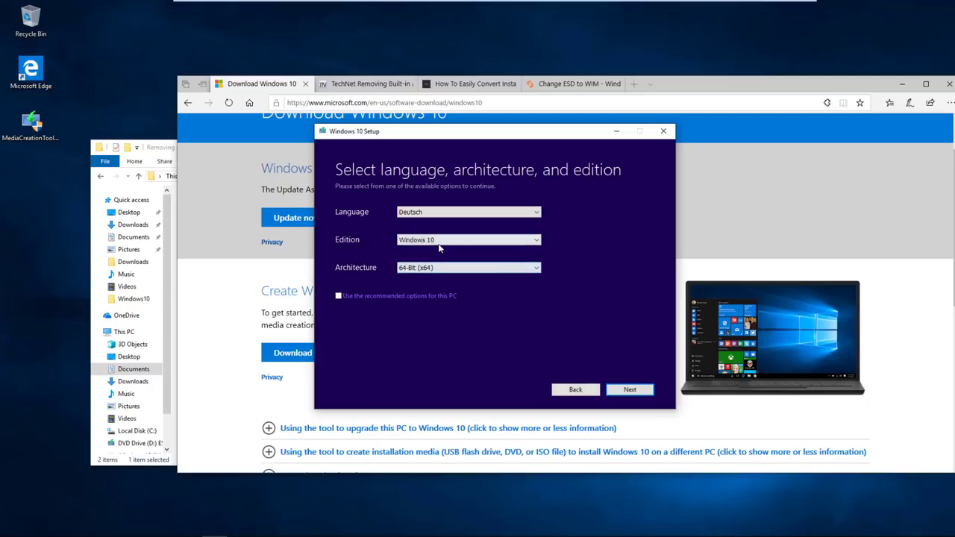
pyautogui.click(440, 242)
pyautogui.click(440, 247)
pyautogui.click(438, 213)
pyautogui.click(437, 213)
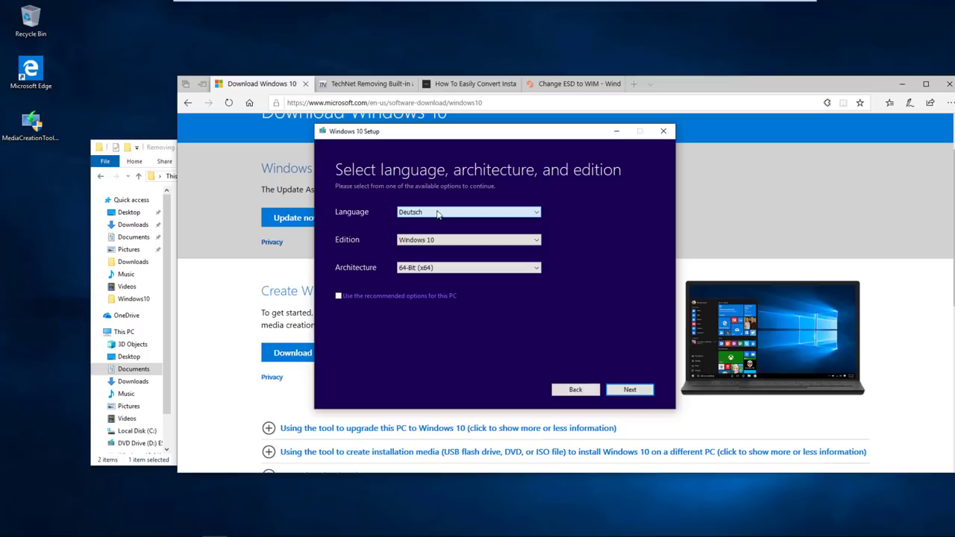
pyautogui.click(340, 295)
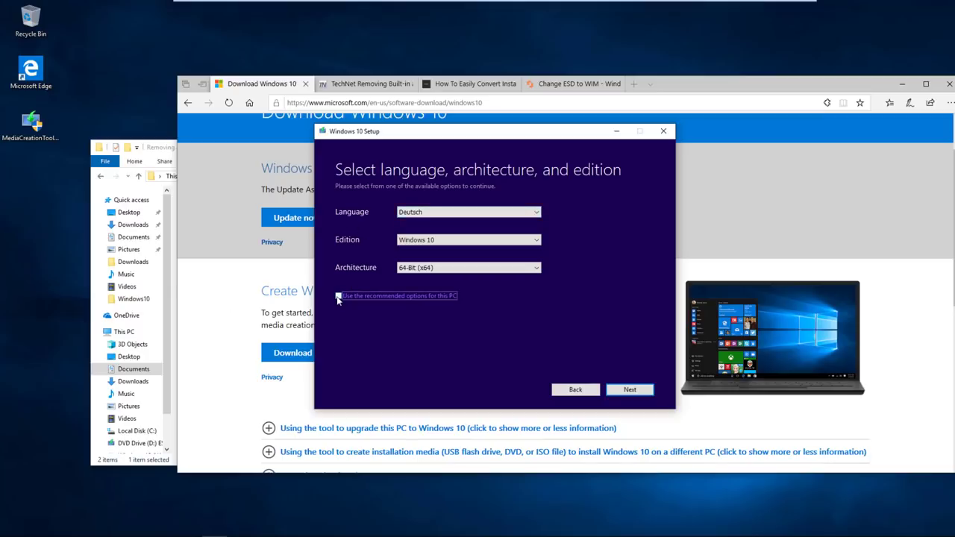
pyautogui.click(632, 390)
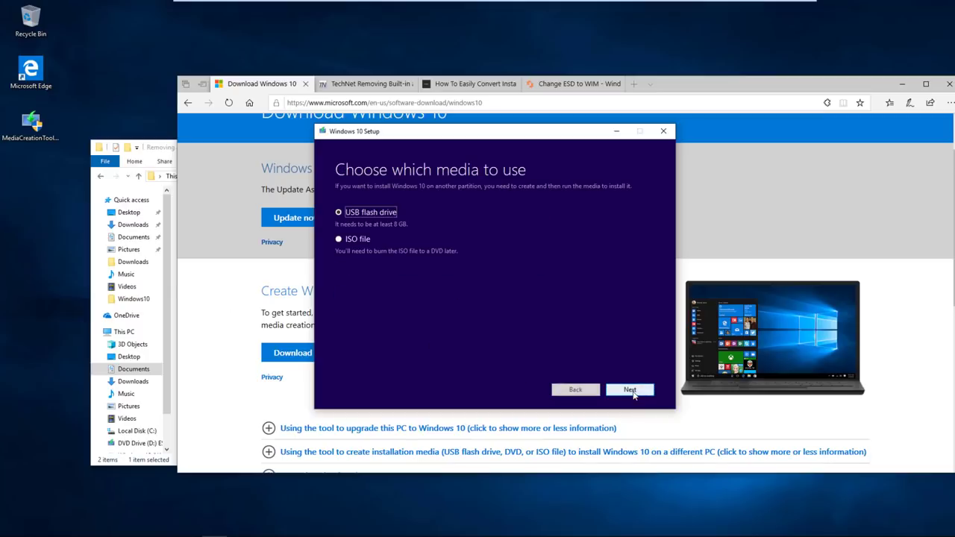
# Create the media as an ISO file saved as Windows.iso in Documents, and finish the setup.
pyautogui.click(352, 239)
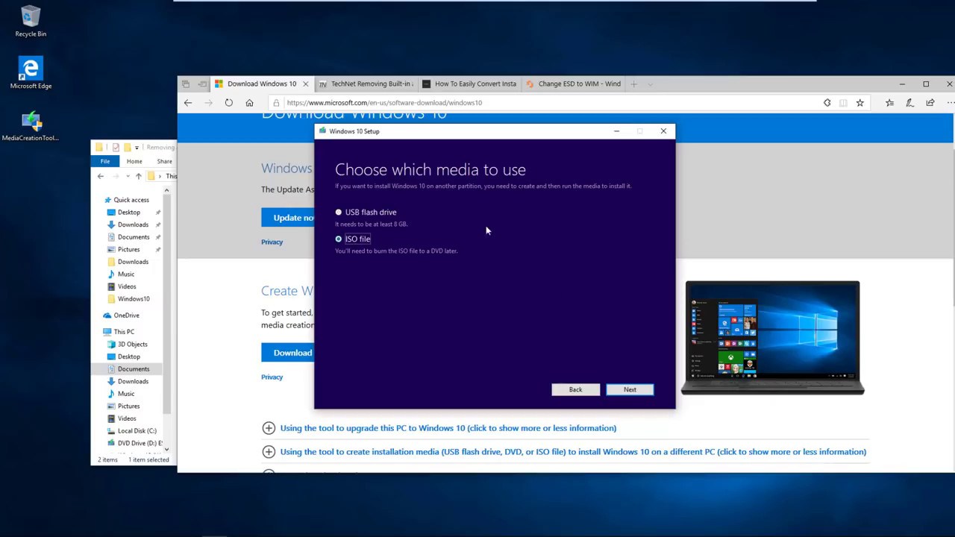
pyautogui.click(630, 390)
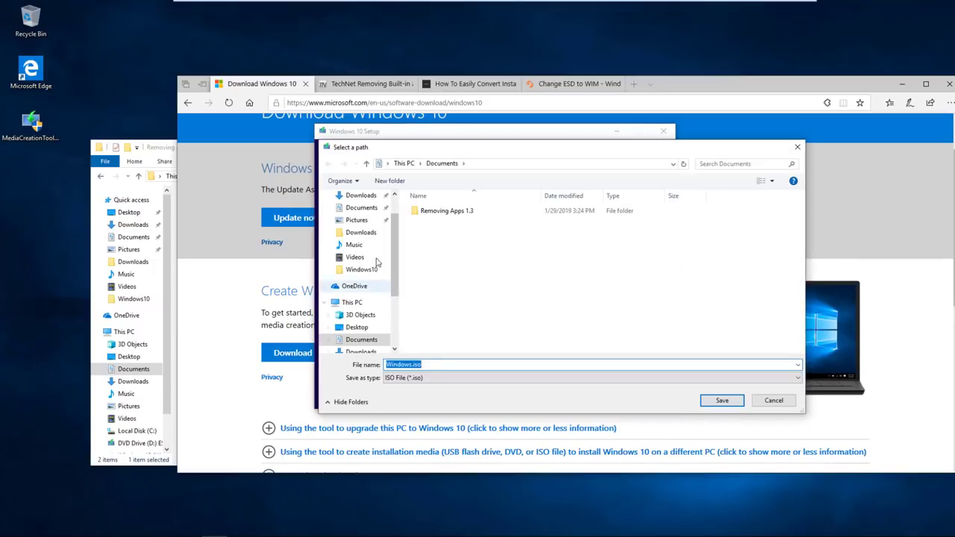
pyautogui.click(722, 402)
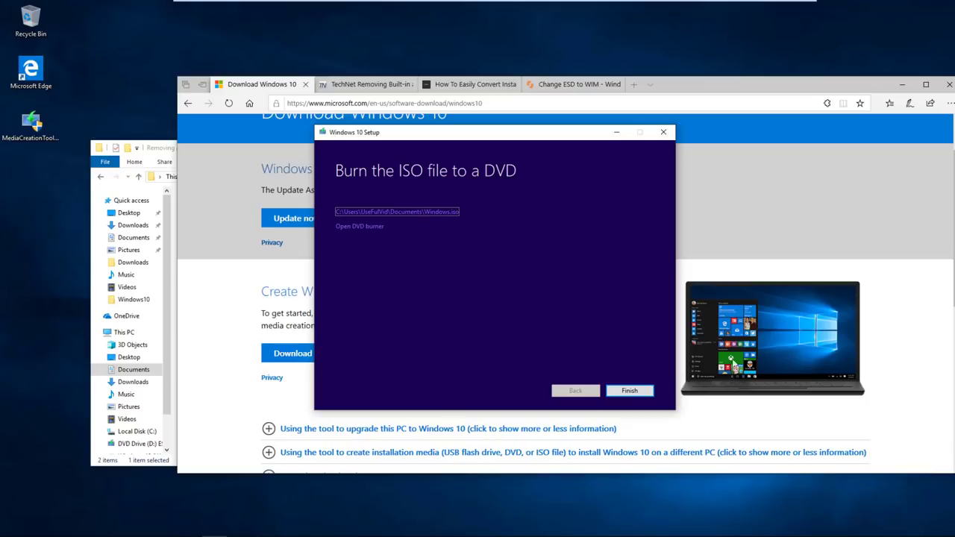
pyautogui.click(632, 391)
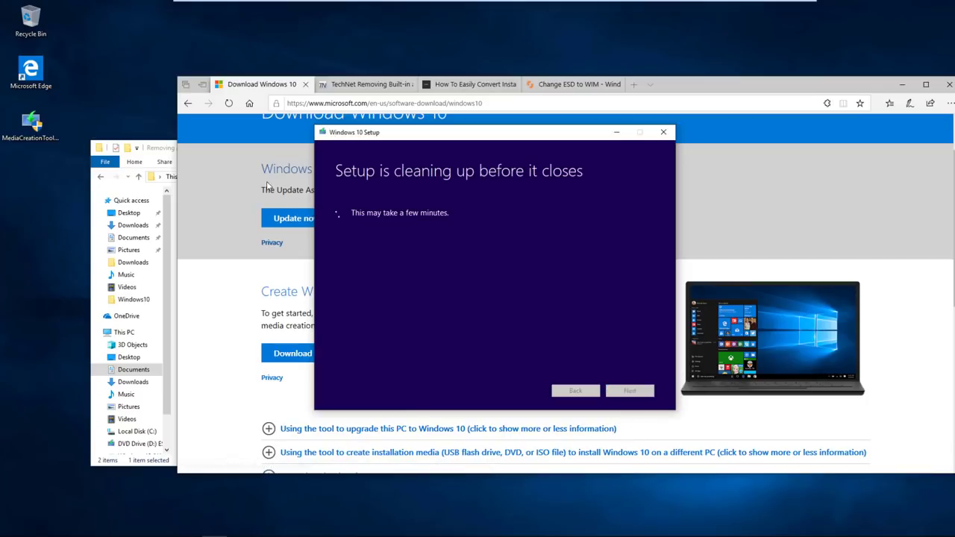
# Extract Windows.iso in Documents into a Windows folder with 7-Zip, and open that folder.
pyautogui.click(157, 155)
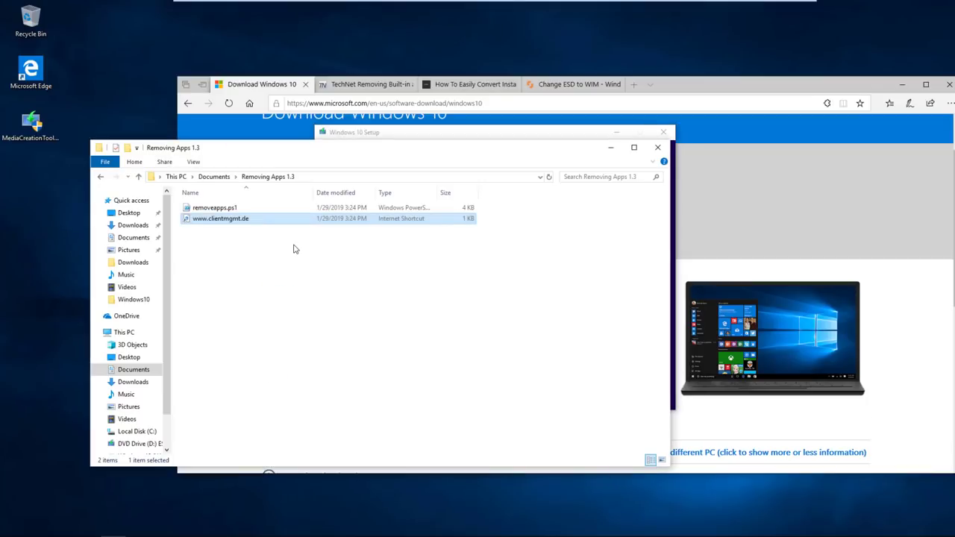
pyautogui.click(127, 369)
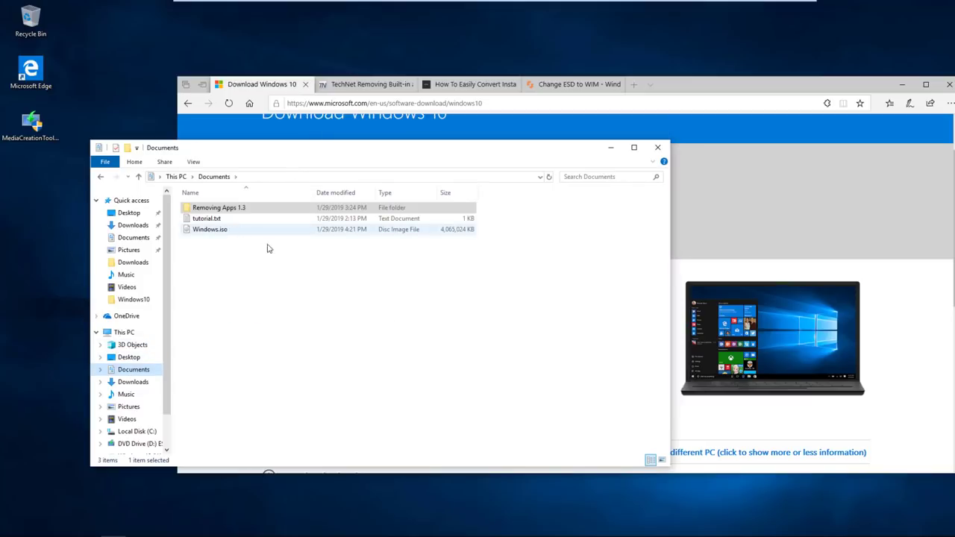
pyautogui.click(250, 231)
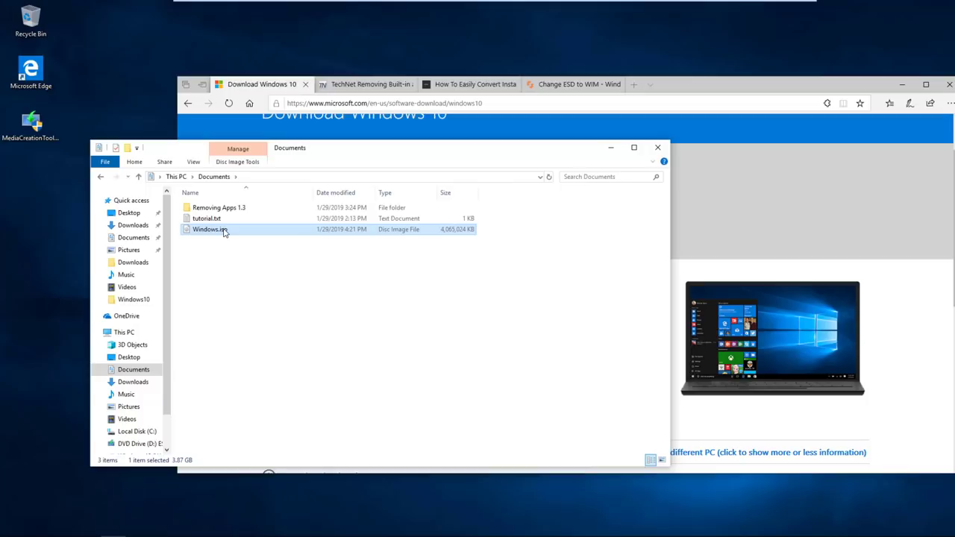
pyautogui.rightClick(224, 232)
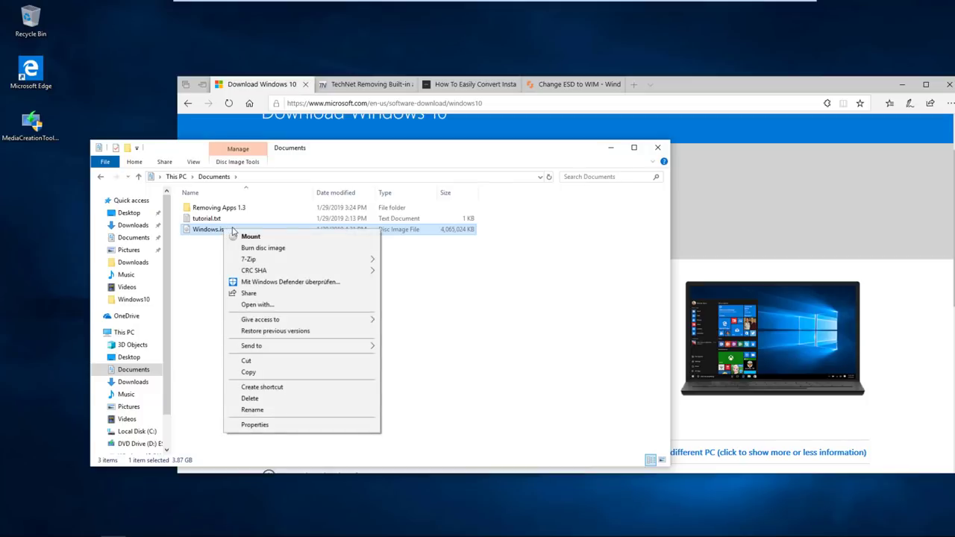
pyautogui.moveTo(282, 261)
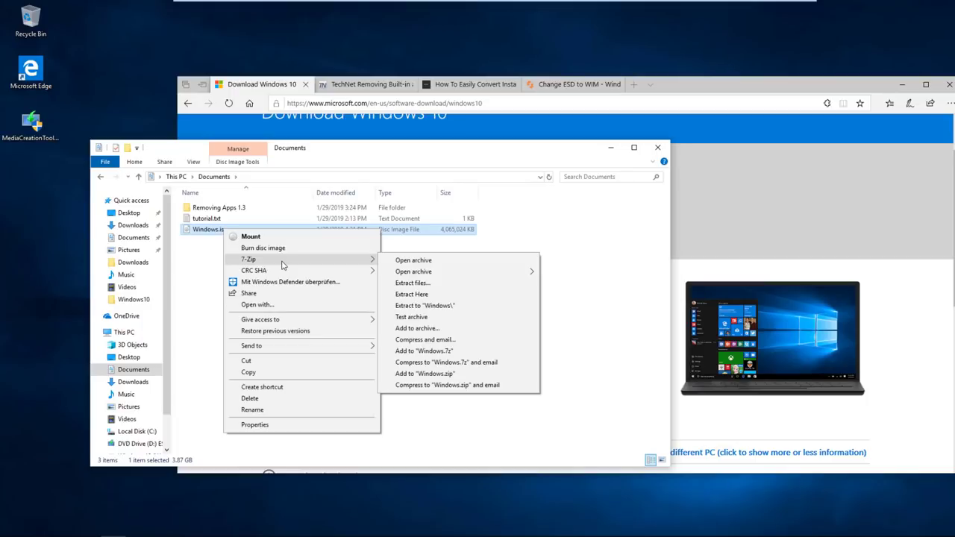
pyautogui.click(461, 311)
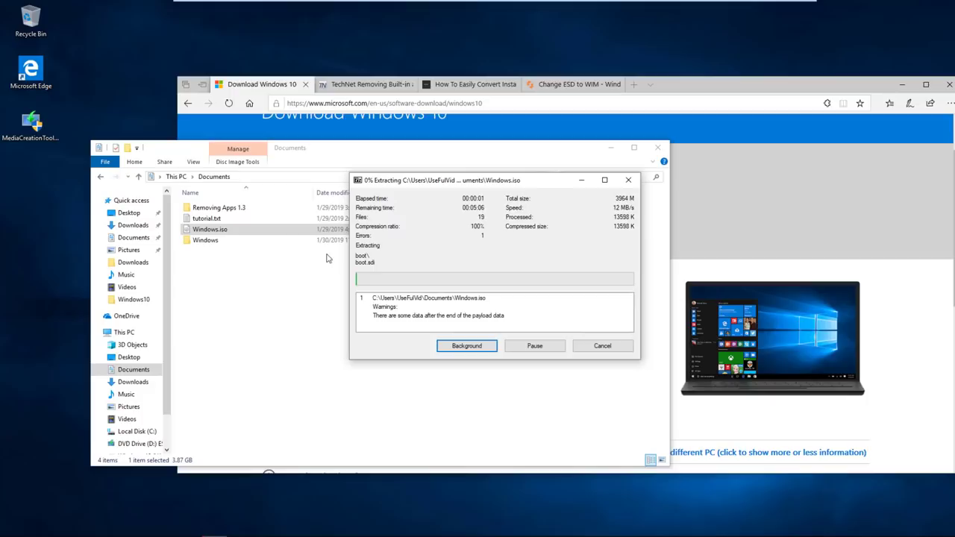
pyautogui.doubleClick(206, 241)
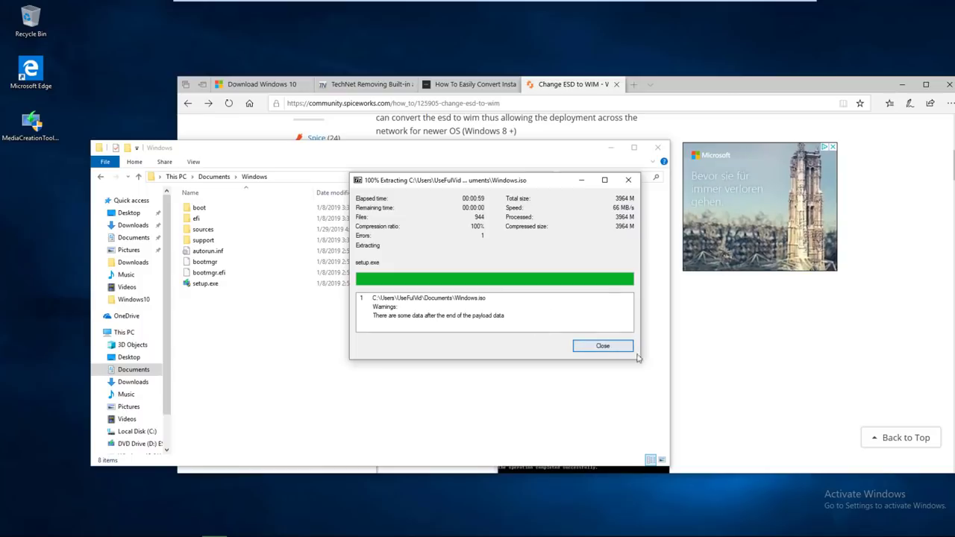
pyautogui.click(609, 348)
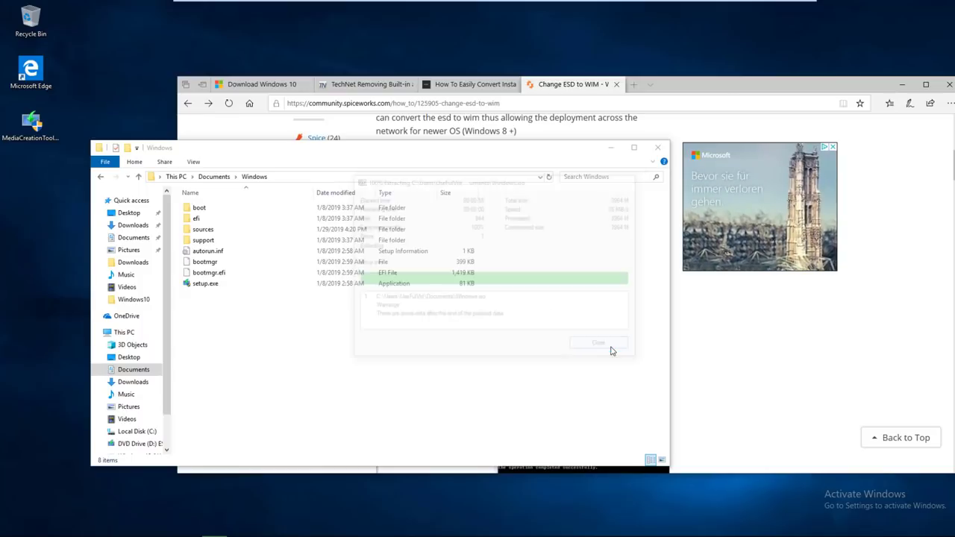
# Copy install.esd from the extracted image's sources folder into Documents.
pyautogui.click(578, 103)
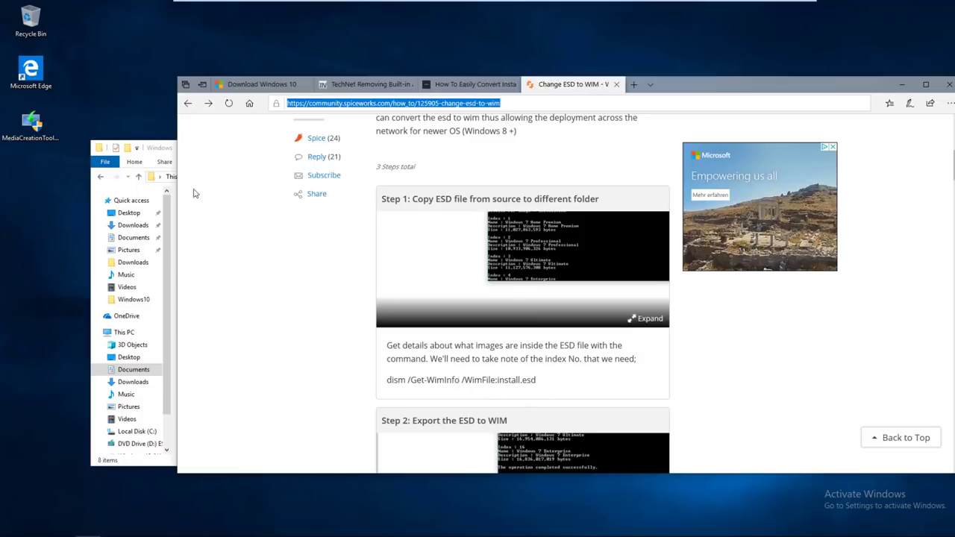
pyautogui.click(163, 155)
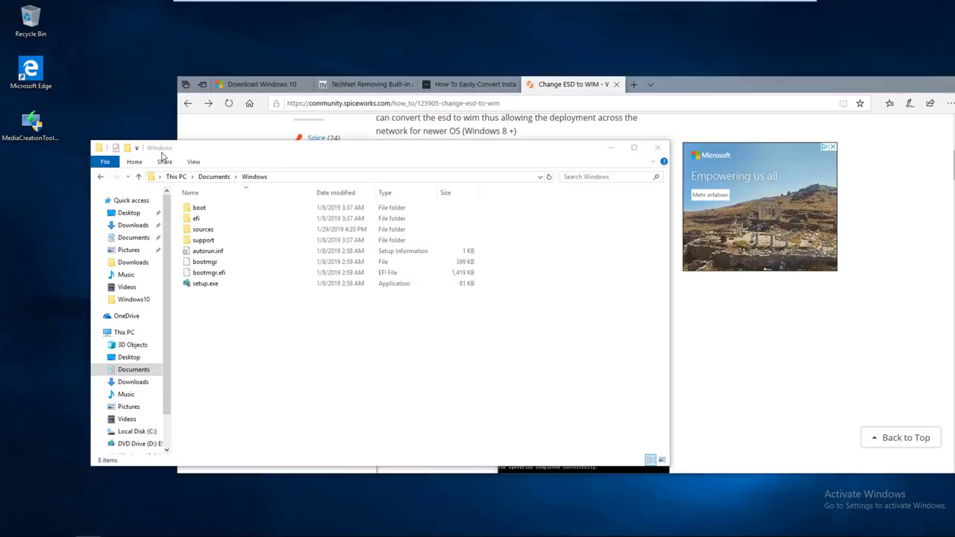
pyautogui.doubleClick(229, 230)
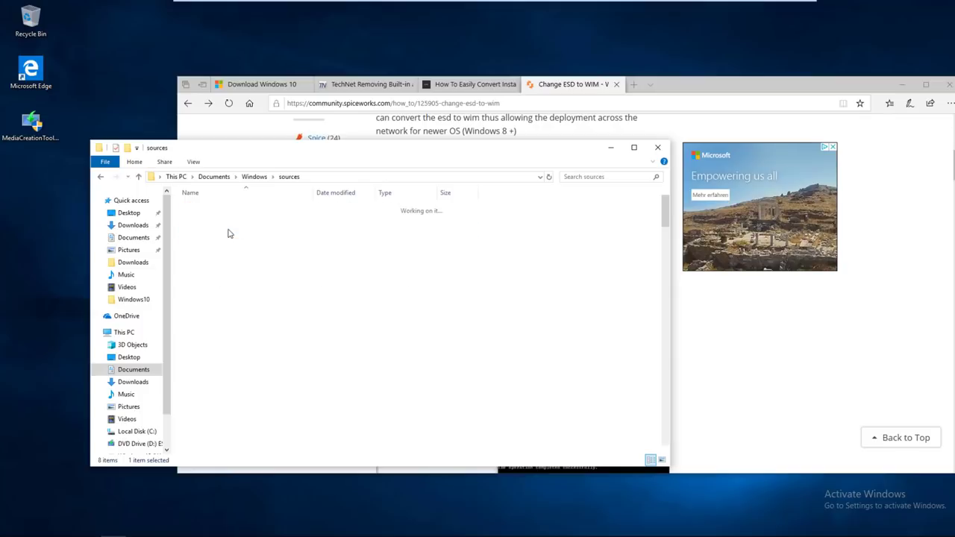
pyautogui.write('install')
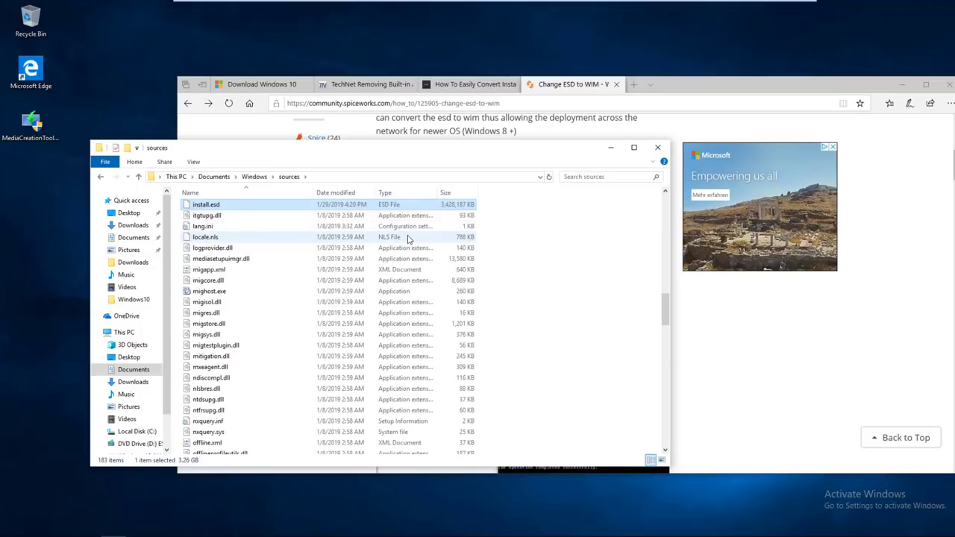
pyautogui.click(214, 176)
pyautogui.click(251, 339)
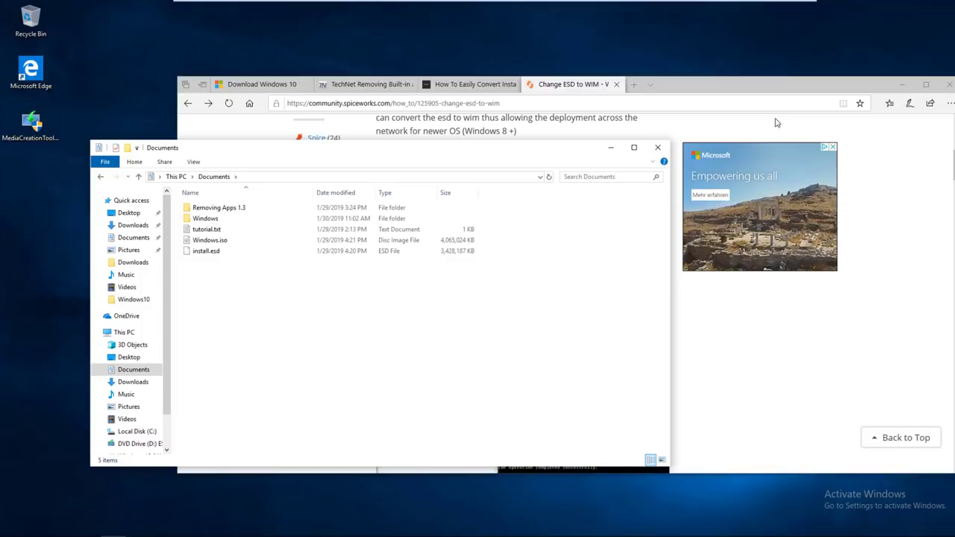
# Copy the command "dism /Get-WimInfo /WimFile:install.esd" from Step 1 of the Spiceworks guide in the browser.
pyautogui.click(713, 85)
pyautogui.hotkey('ctrl', 'l')
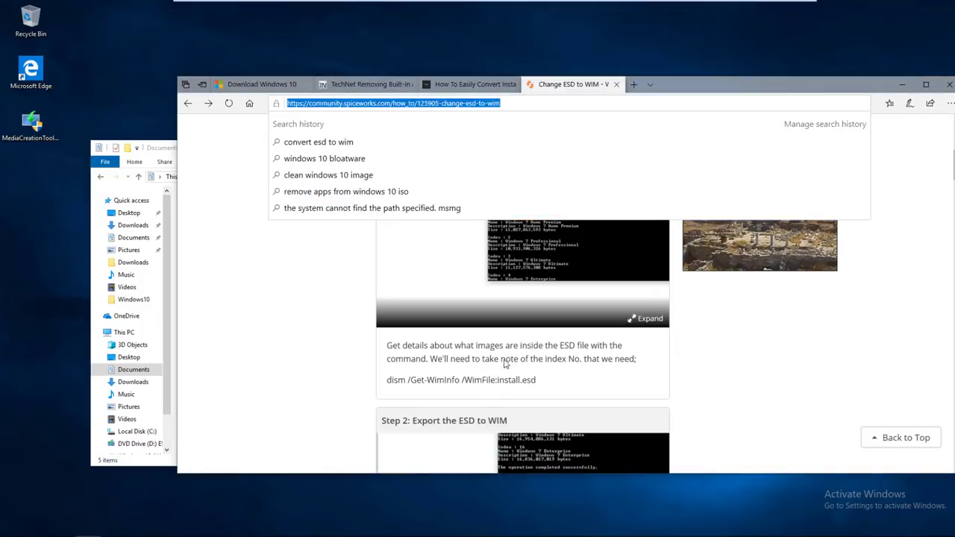
pyautogui.moveTo(537, 381); pyautogui.dragTo(387, 383)
pyautogui.hotkey('ctrl', 'c')
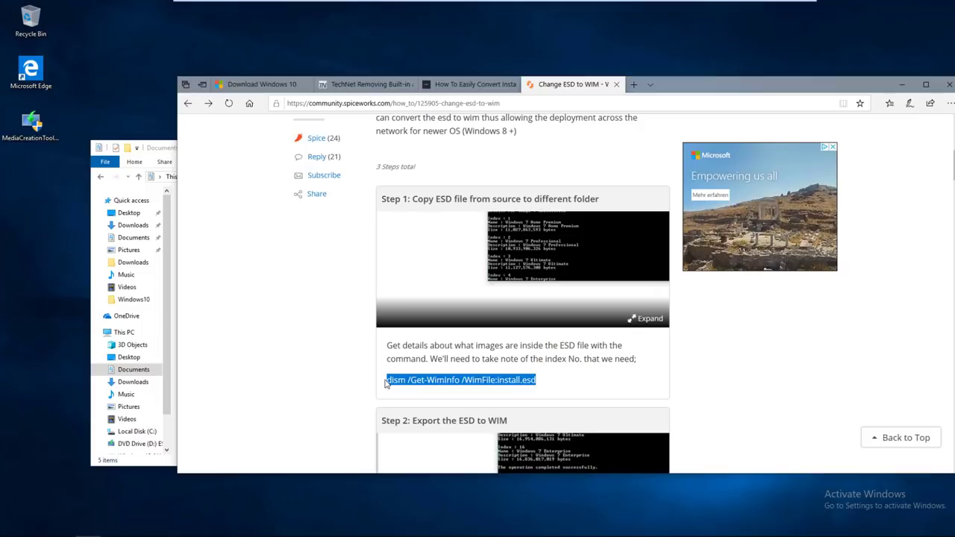
# Open Command Prompt as administrator and allow it to make changes to the device.
pyautogui.press('super')
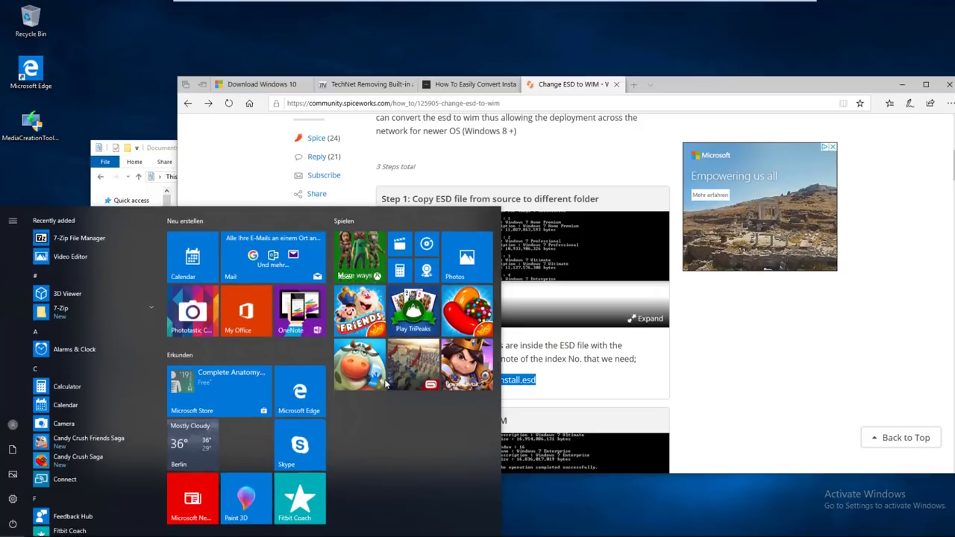
pyautogui.write('cmd')
pyautogui.rightClick(98, 271)
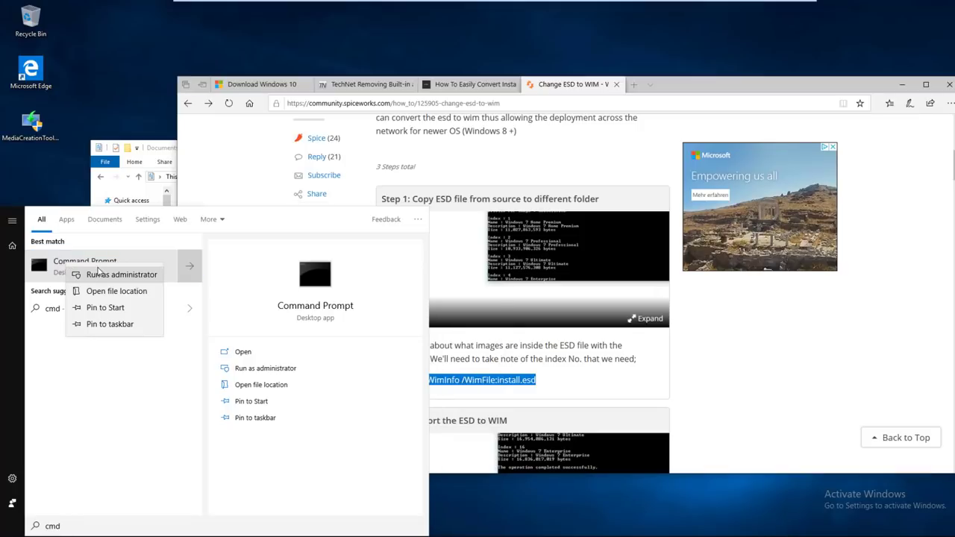
pyautogui.press('Escape')
pyautogui.press('Escape')
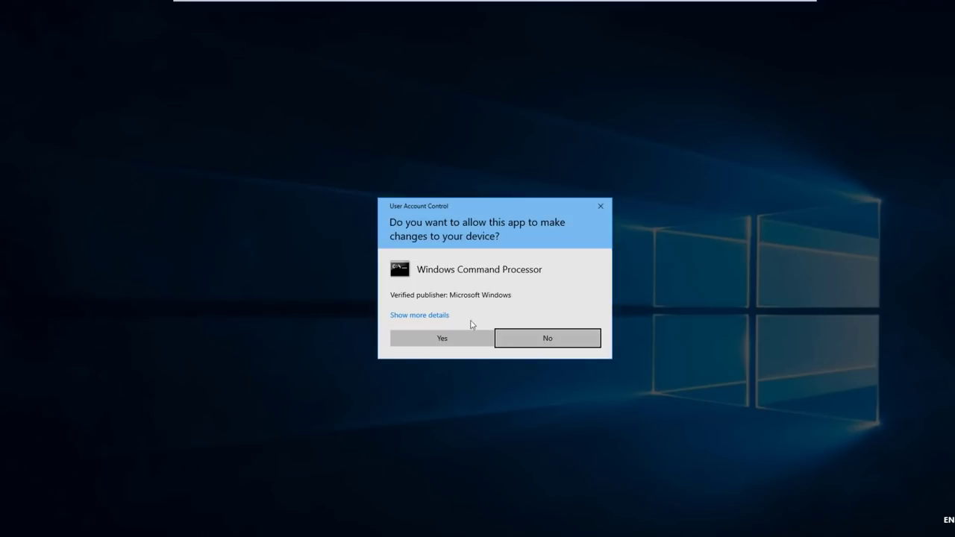
pyautogui.click(460, 338)
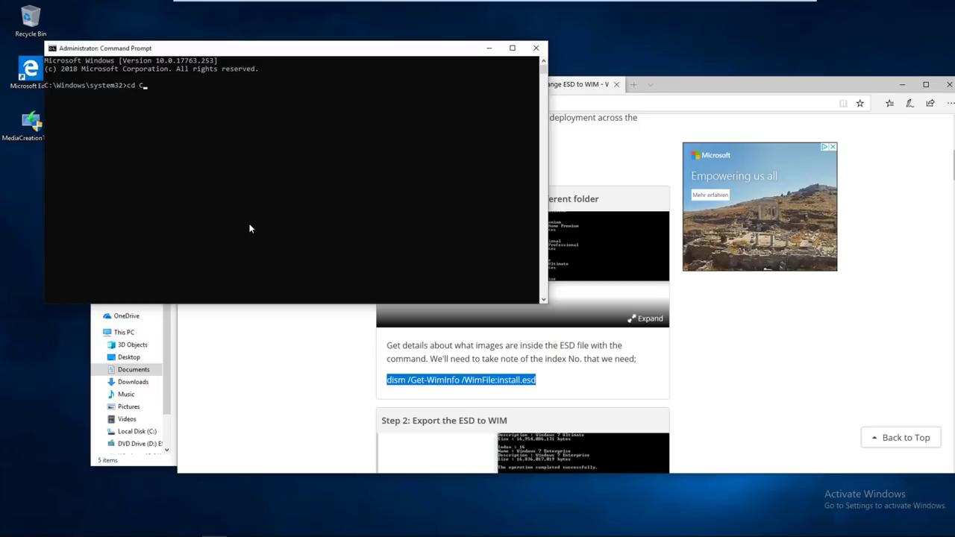
# Change the working directory to the user's Documents folder and list its contents with dir.
pyautogui.write('cd C:\\Users\\UseFulVid\\Desktop')
pyautogui.press('Tab')
pyautogui.press('Return')
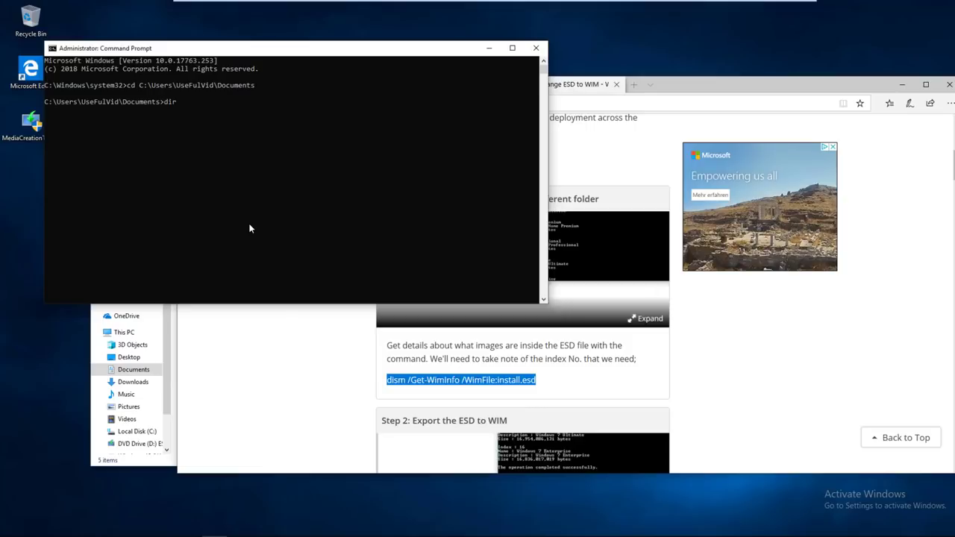
pyautogui.write('dir')
pyautogui.press('Return')
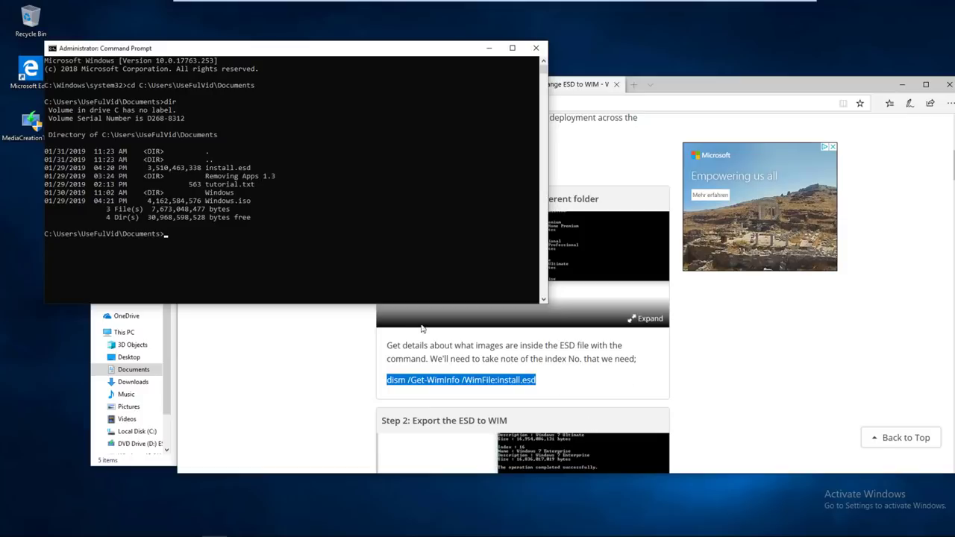
# Run "dism /Get-WimInfo /WimFile:install.esd" and review the listed Windows editions and their index numbers.
pyautogui.rightClick(300, 234)
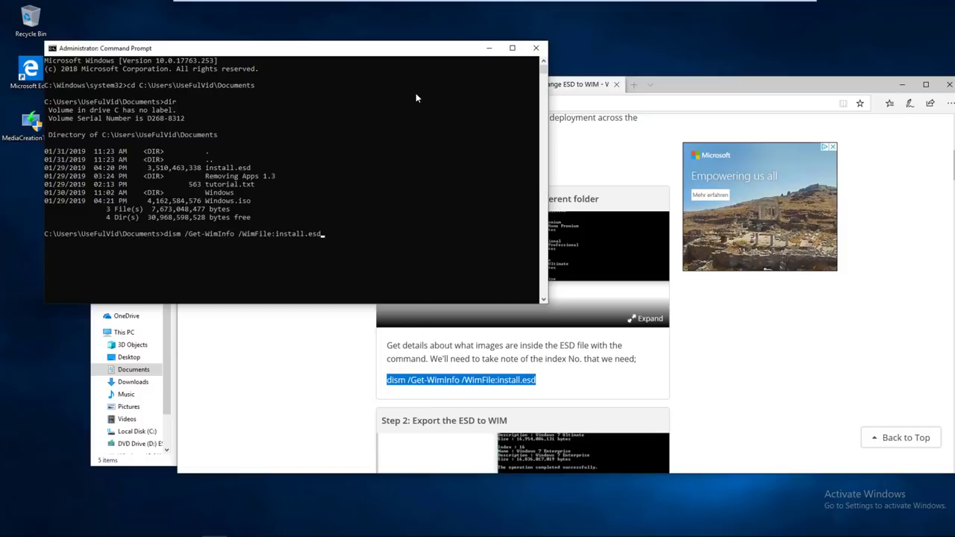
pyautogui.press('Return')
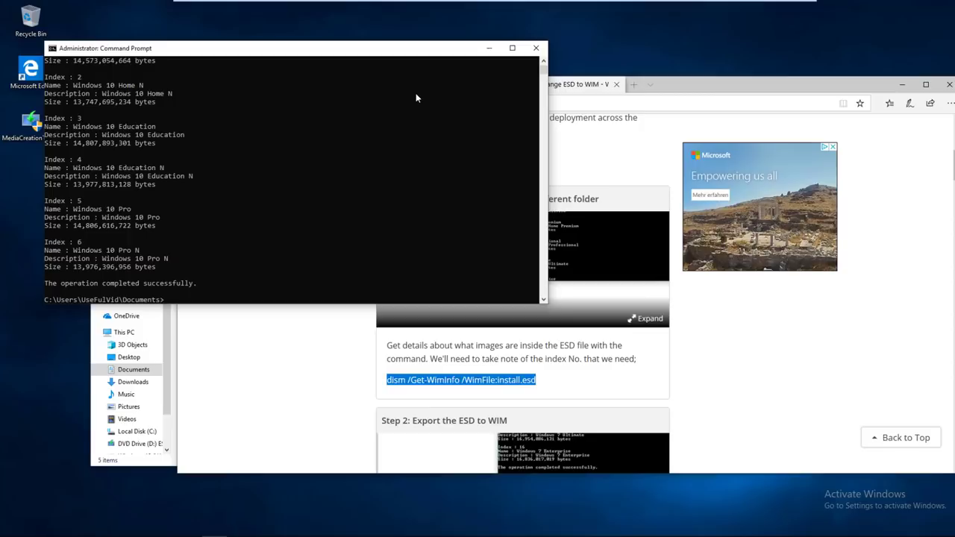
pyautogui.scroll(1, 236, 220)
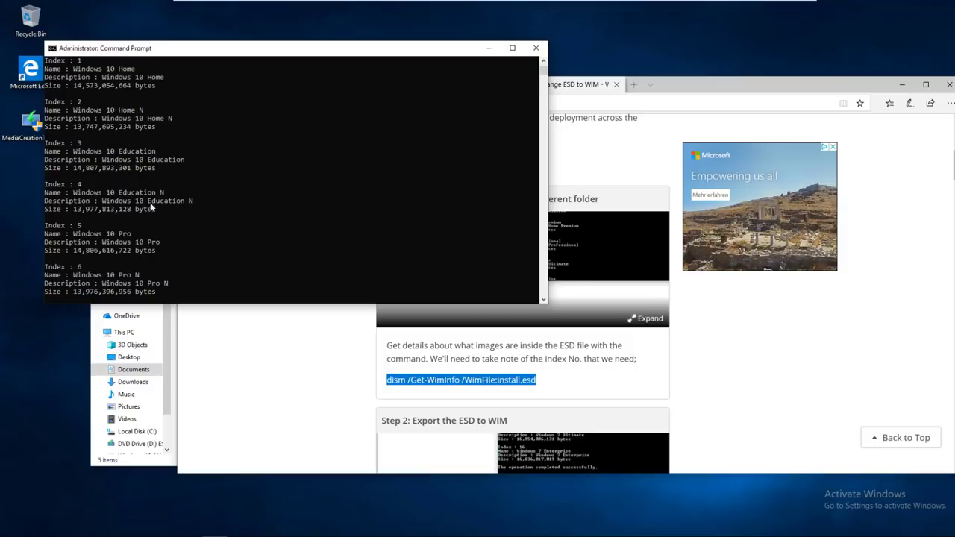
pyautogui.scroll(-2, 117, 240)
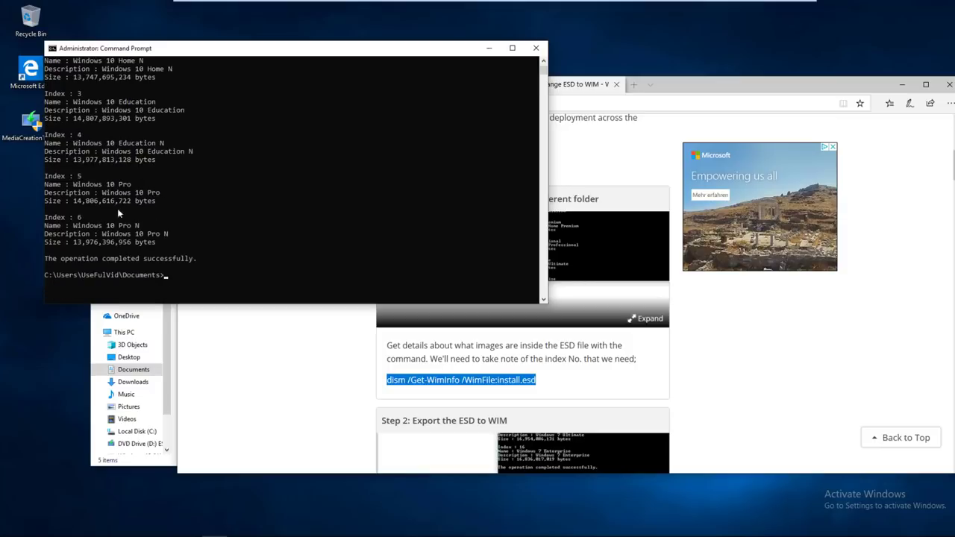
# Copy "dism /export-image /SourceImageFile:install.esd /SourceIndex:" from Step 2 of the Spiceworks guide into Command Prompt and add index 5 for Windows 10 Pro.
pyautogui.click(292, 395)
pyautogui.scroll(-5, 302, 336)
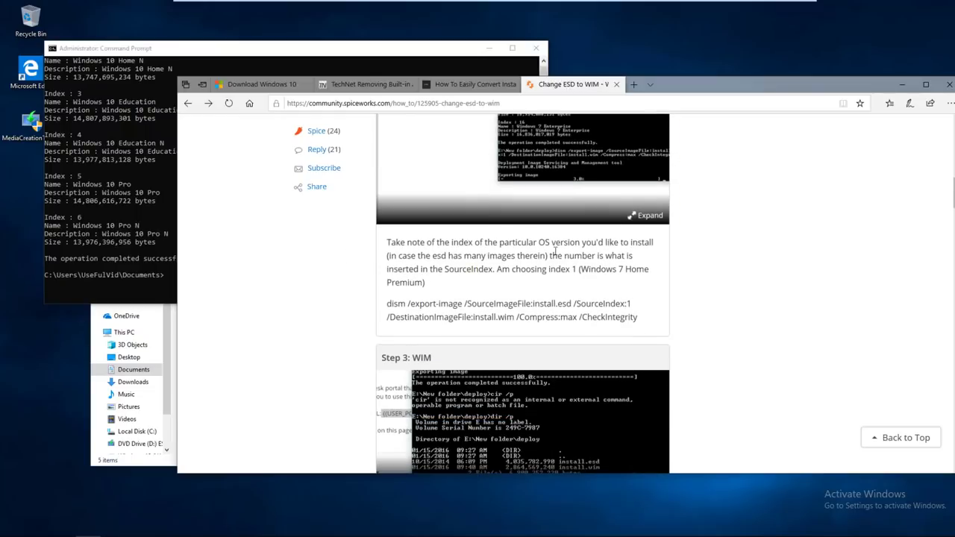
pyautogui.moveTo(387, 303); pyautogui.dragTo(627, 309)
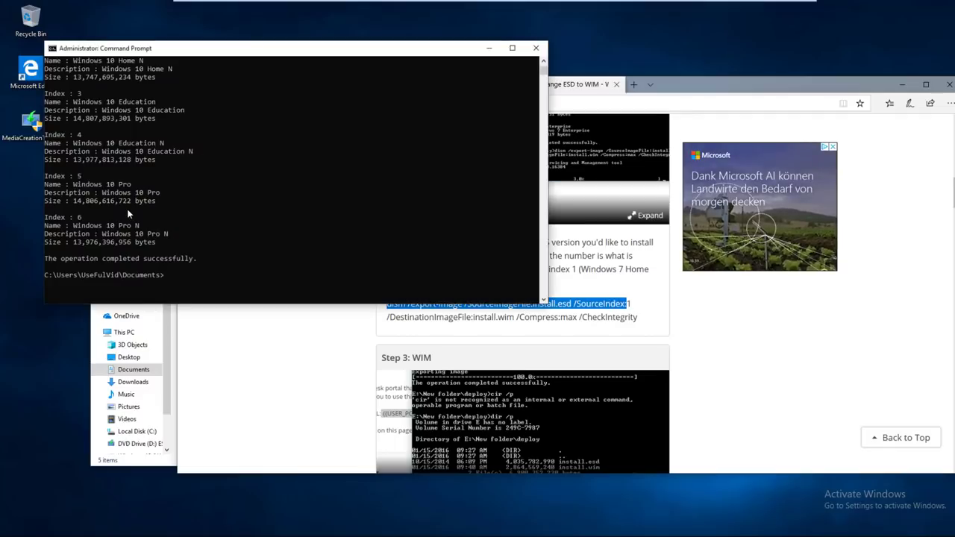
pyautogui.hotkey('alt', 'Tab')
pyautogui.write('dism /export-image /SourceImageFile:install.esd /SourceIndex:')
pyautogui.write('5')
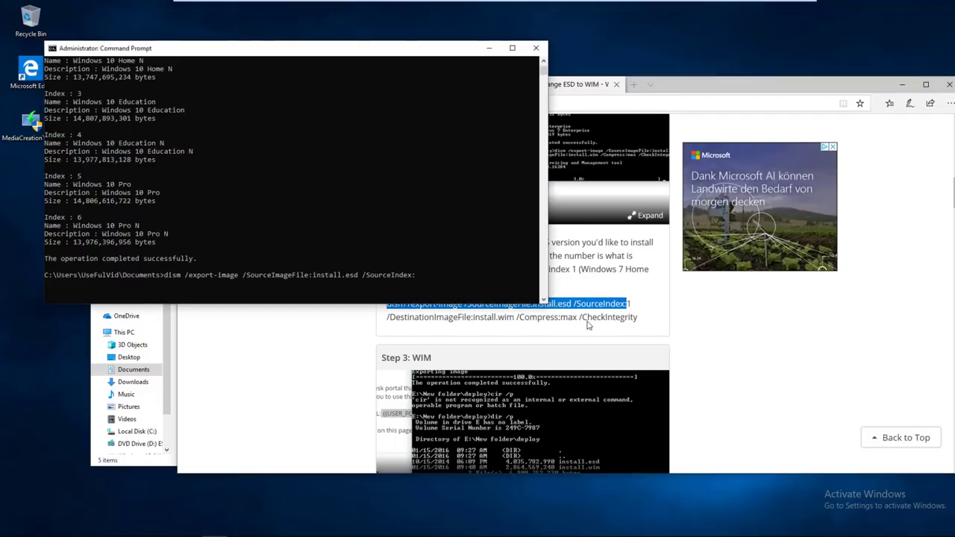
# Append "/DestinationImageFile:install.wim /Compress:max /CheckIntegrity" from Step 2 of the guide to the unfinished export command.
pyautogui.click(461, 315)
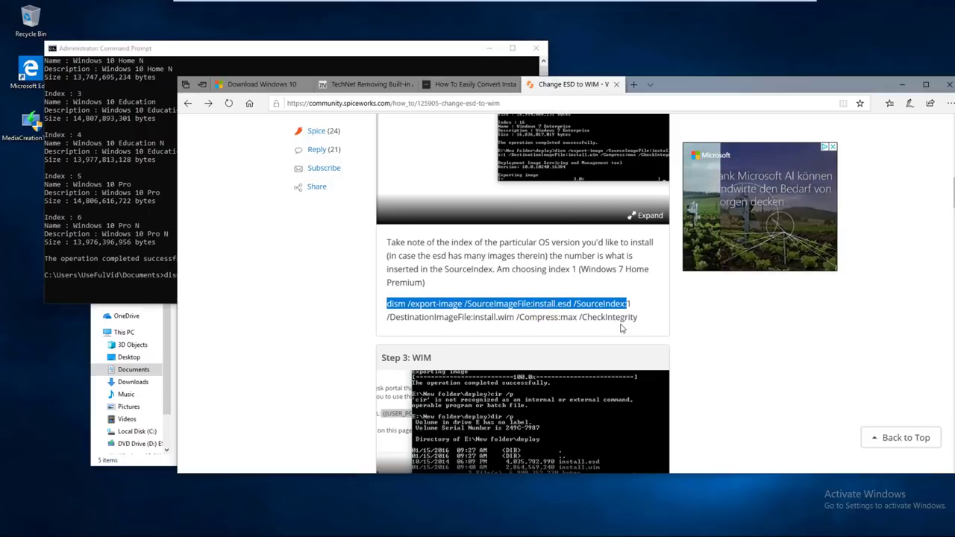
pyautogui.moveTo(387, 317); pyautogui.dragTo(639, 326)
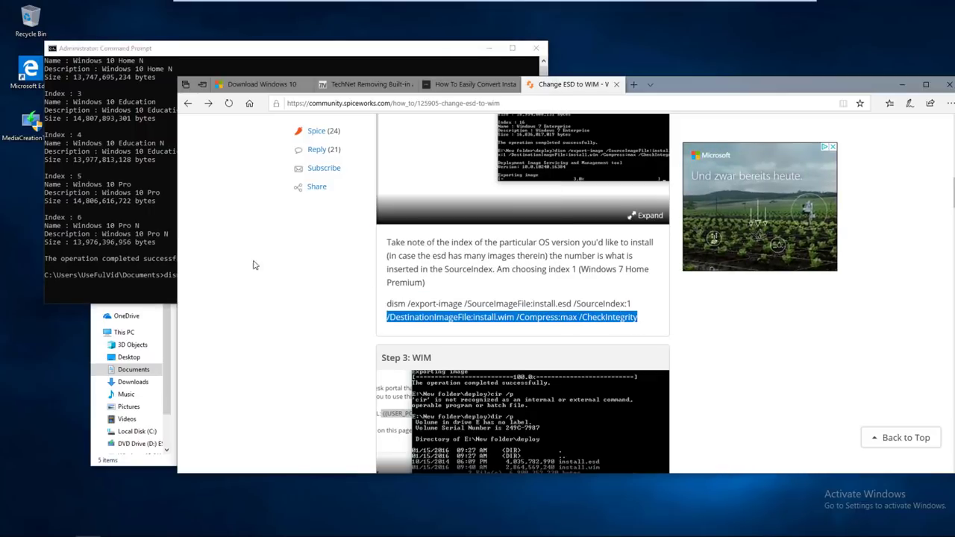
pyautogui.click(108, 241)
pyautogui.write('/DestinationImageFile:install.wim /Compress:max /CheckIntegrity')
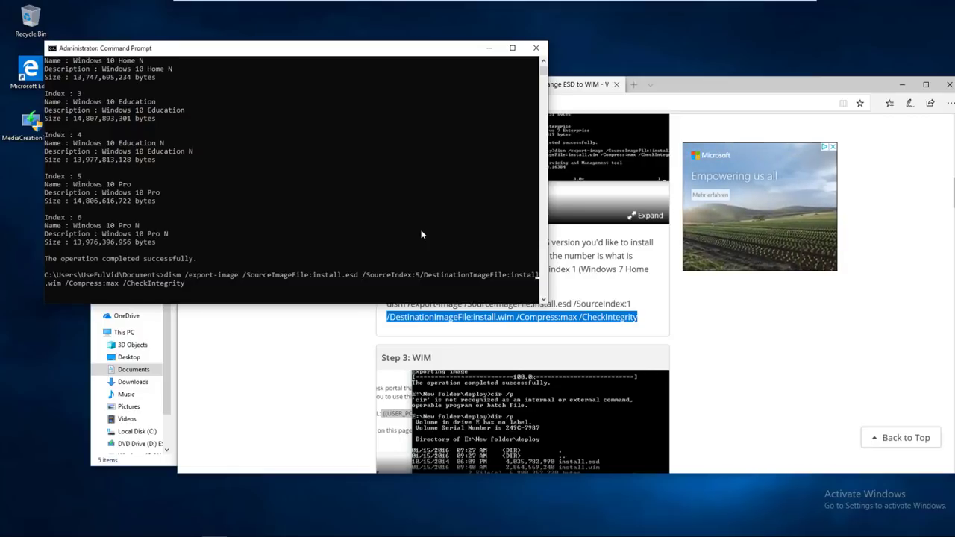
# Insert the missing space between /SourceIndex:5 and /DestinationImageFile, and run the export command.
pyautogui.press('Left')
pyautogui.press('Left')
pyautogui.press('Left')
pyautogui.press('Left')
pyautogui.press('Left')
pyautogui.press('Left')
pyautogui.press('Left')
pyautogui.press('Left')
pyautogui.press('Left')
pyautogui.press('Left')
pyautogui.press('Left')
pyautogui.press('Left')
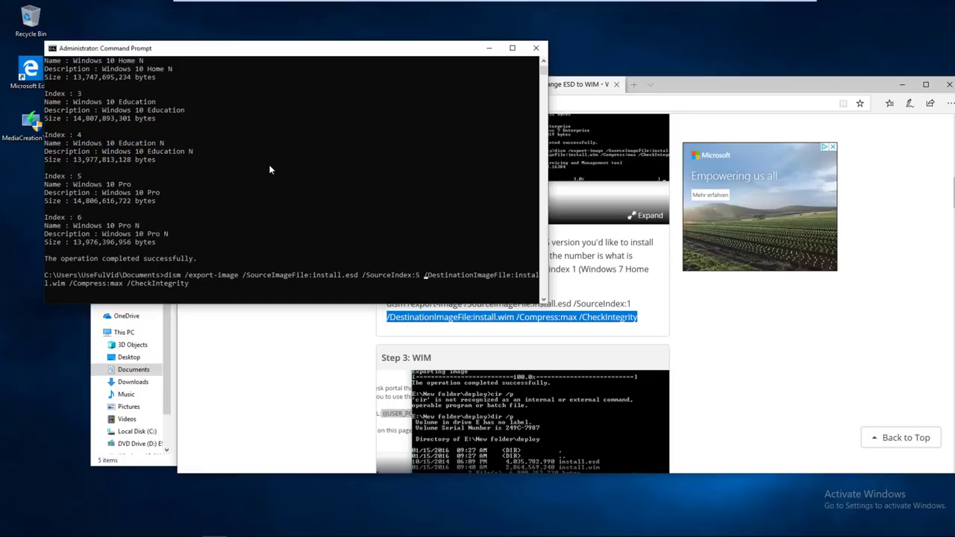
pyautogui.press('Return')
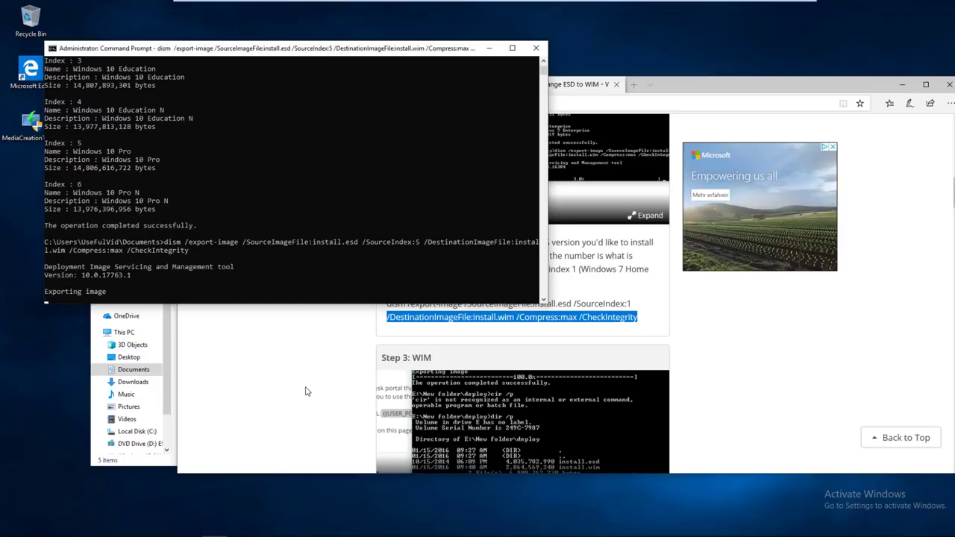
# Read Step 3 of the Spiceworks guide about the WIM file and check the export progress in Command Prompt.
pyautogui.click(305, 389)
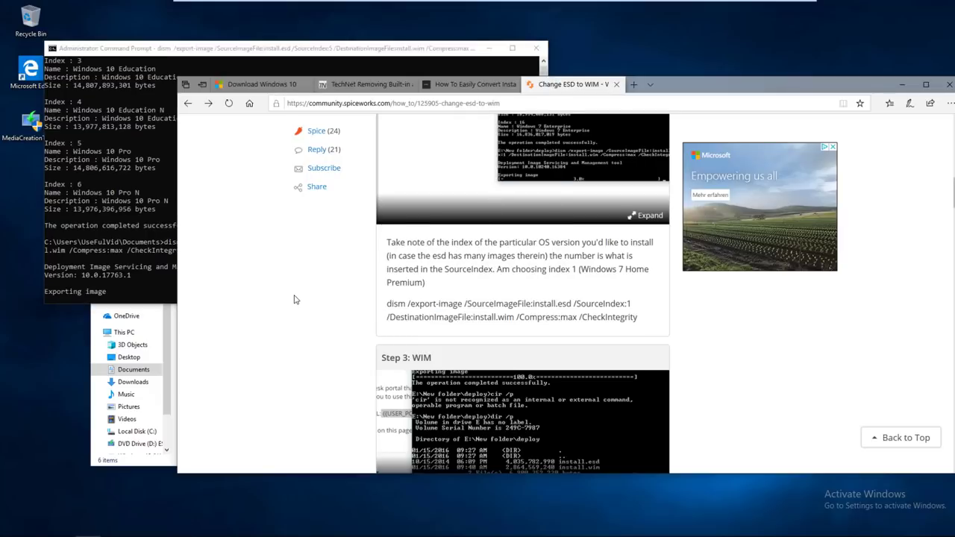
pyautogui.scroll(-3, 294, 300)
pyautogui.scroll(-3, 294, 300)
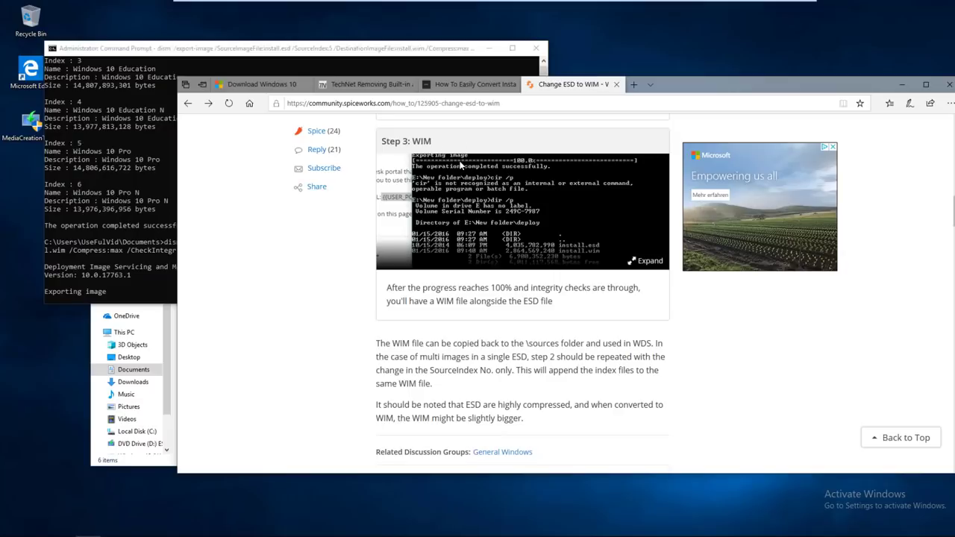
pyautogui.click(102, 235)
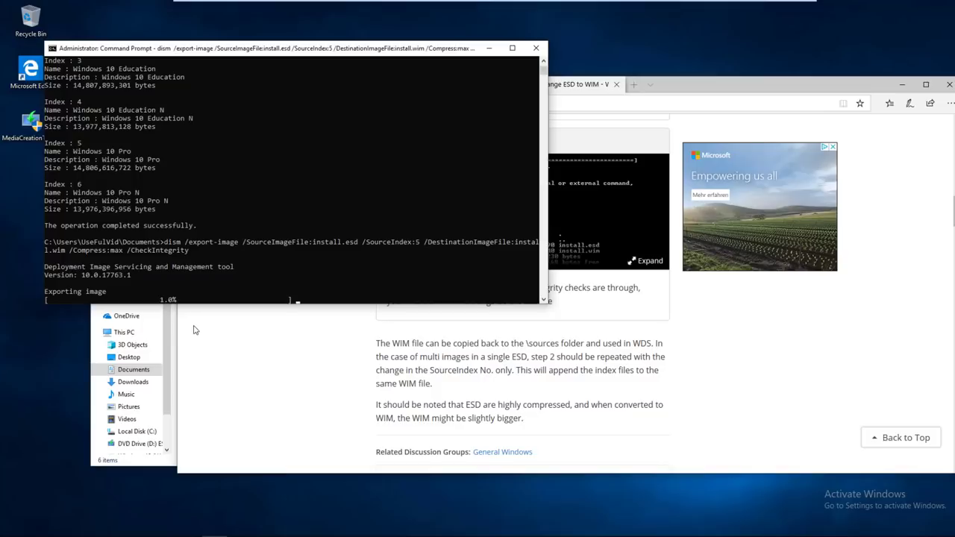
pyautogui.click(224, 376)
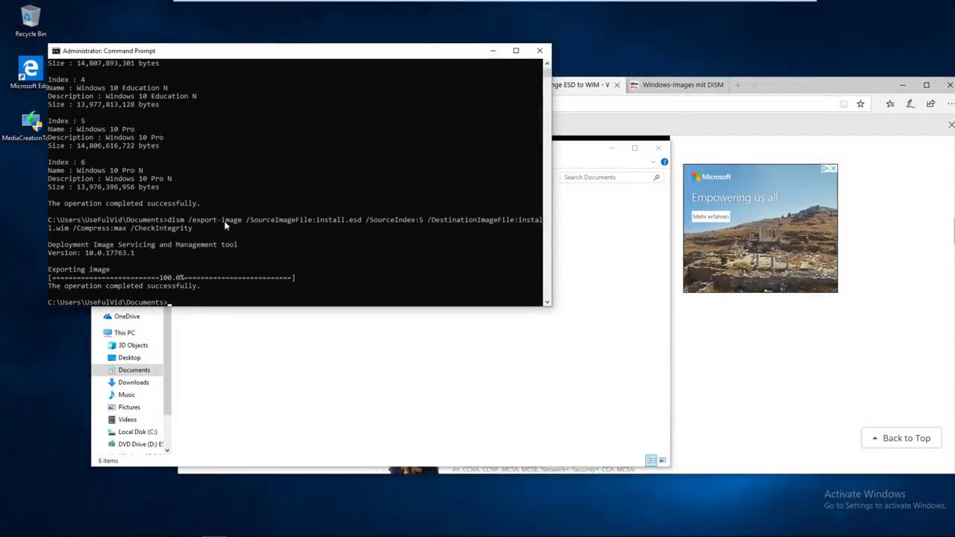
# Check the Documents folder for install.esd and the exported install.wim.
pyautogui.click(363, 377)
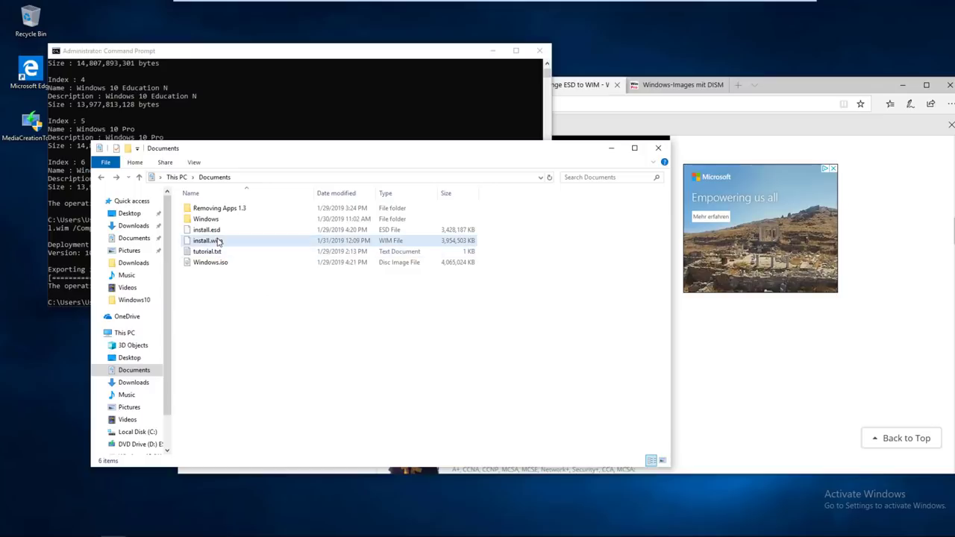
pyautogui.click(217, 230)
pyautogui.click(218, 244)
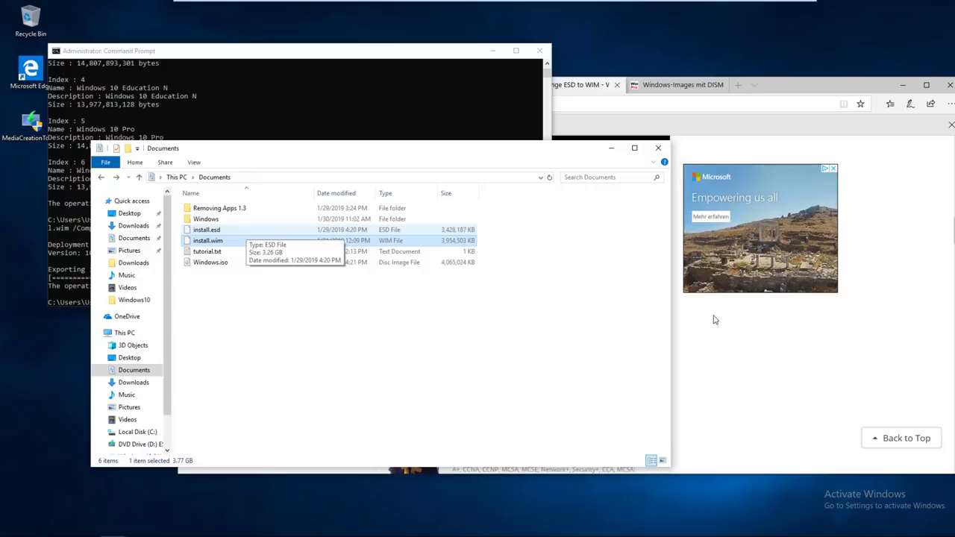
# Switch to the browser, view the clientmgmt page on removing built-in apps, and find the Removing Apps 1.3.zip download on the TechNet page.
pyautogui.click(794, 377)
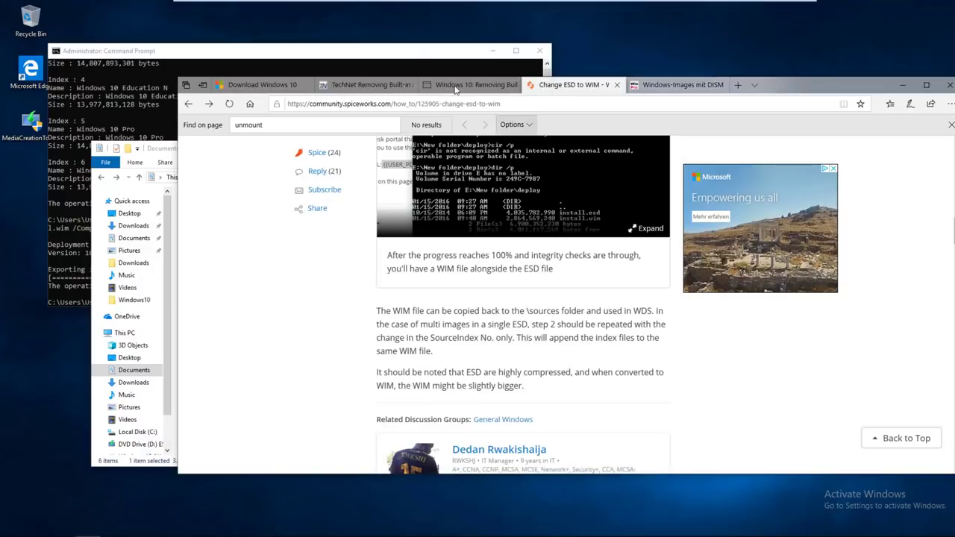
pyautogui.click(474, 85)
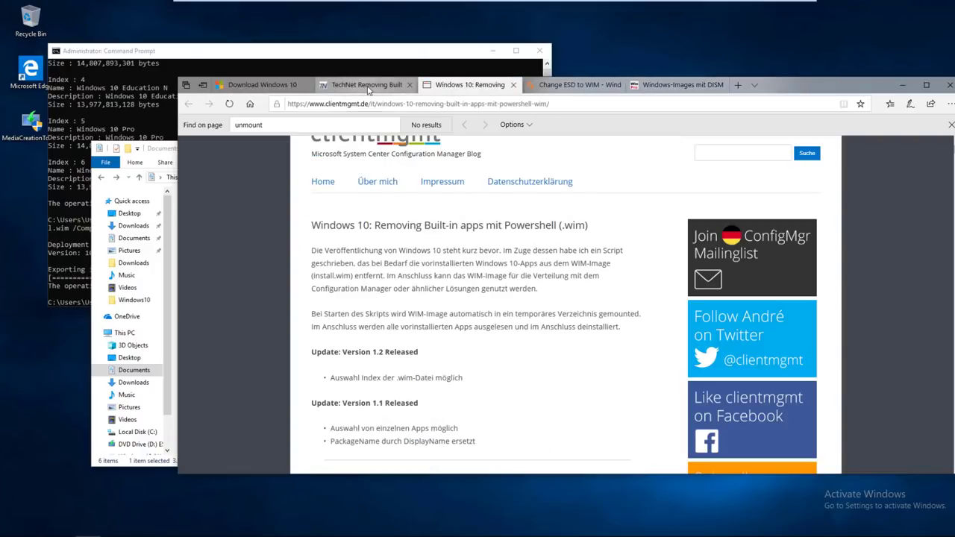
pyautogui.click(372, 85)
pyautogui.scroll(3, 344, 394)
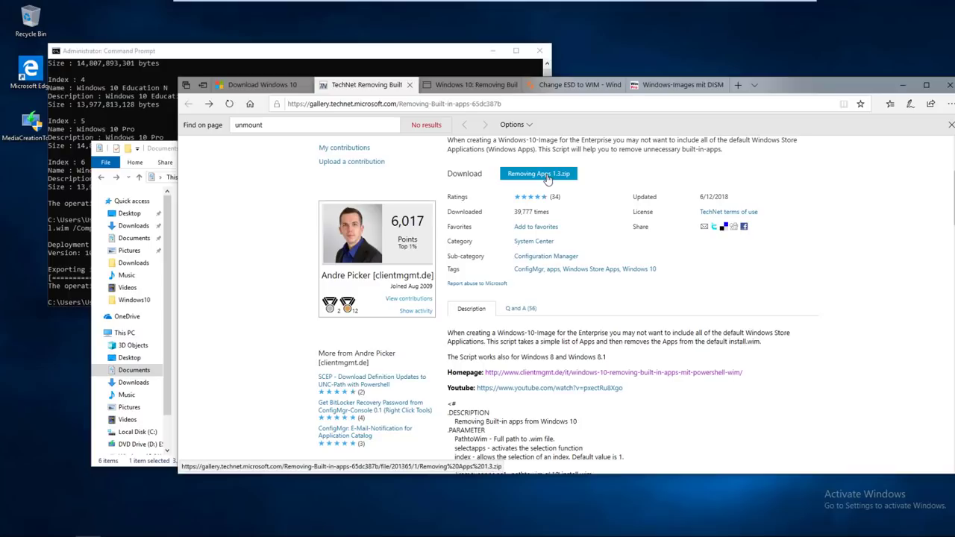
# Inspect the contents of the Removing Apps 1.3 folder in Documents and return to Documents.
pyautogui.click(160, 150)
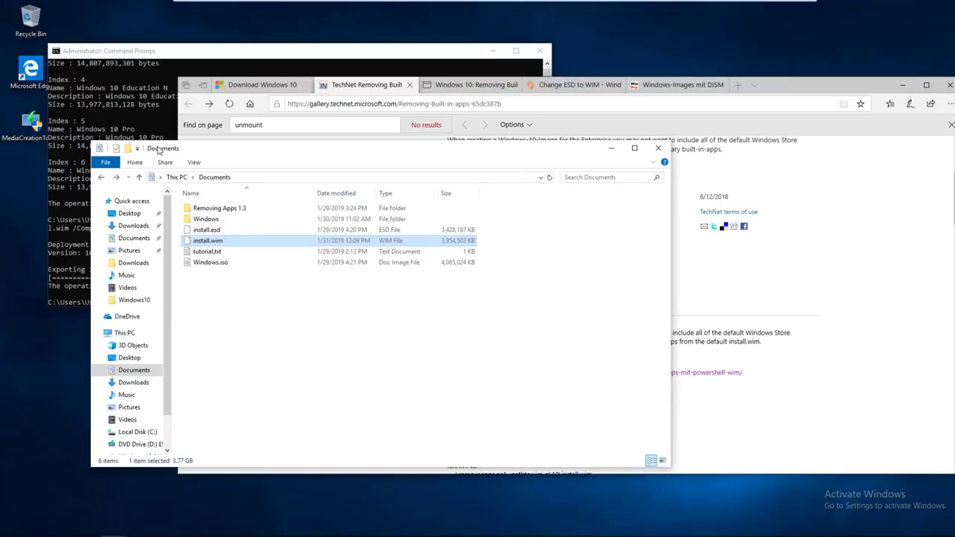
pyautogui.doubleClick(250, 211)
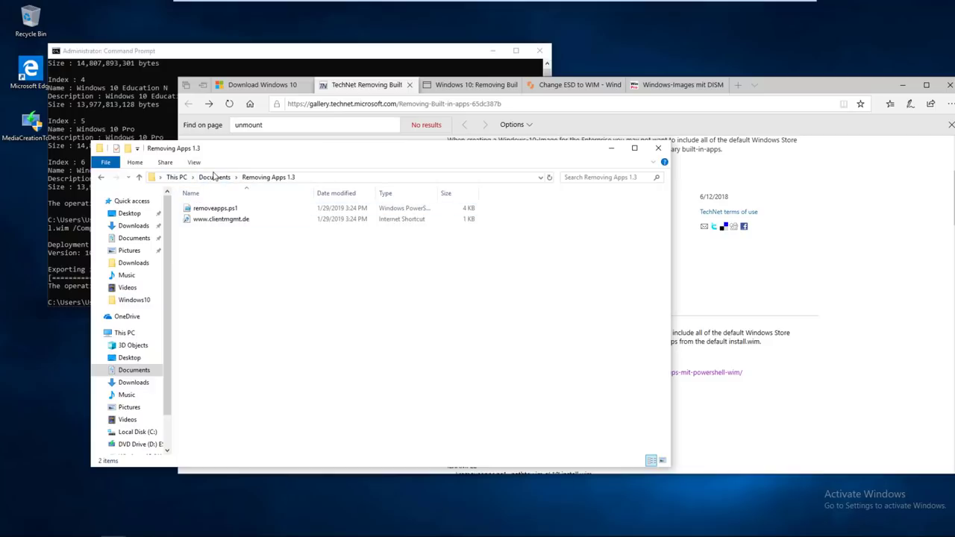
pyautogui.click(215, 176)
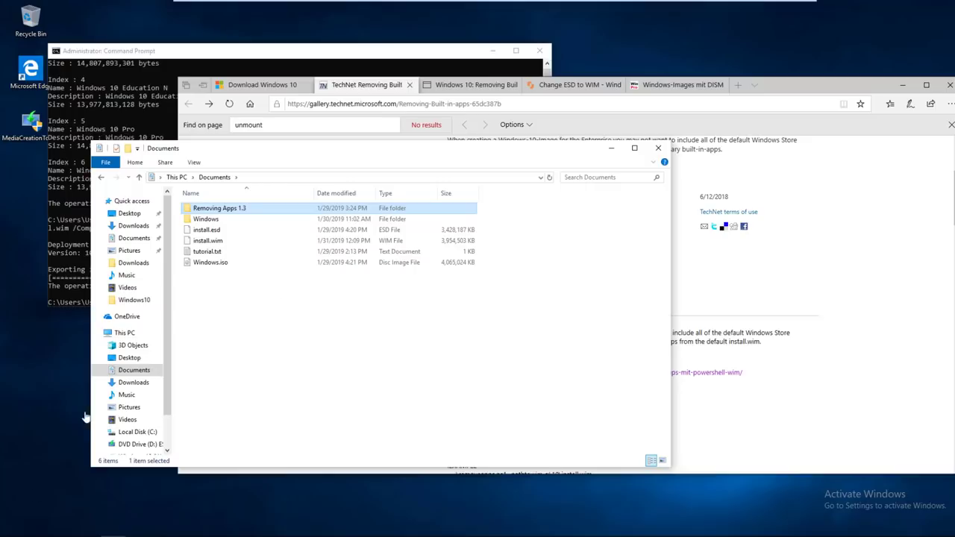
# Open Windows PowerShell as administrator and allow it to make changes to the device.
pyautogui.click(14, 531)
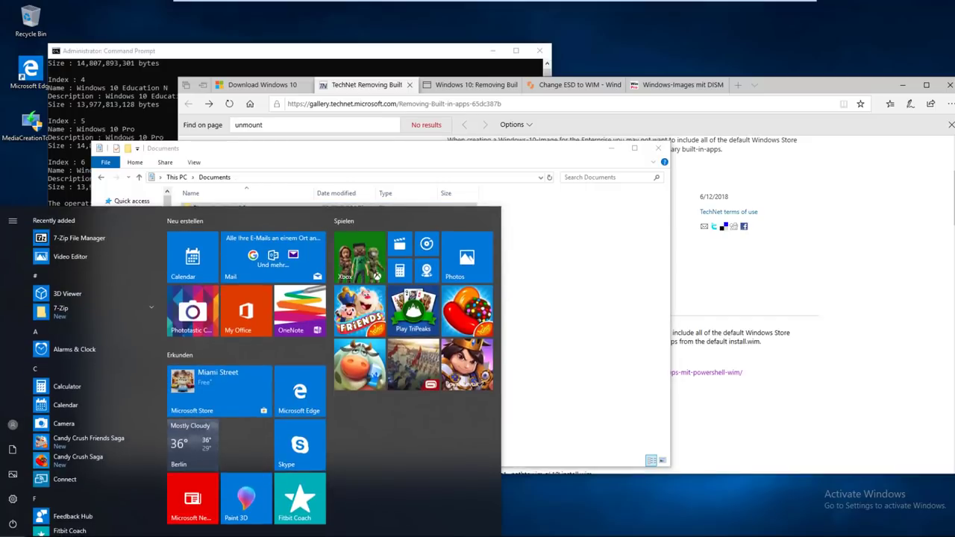
pyautogui.write('power')
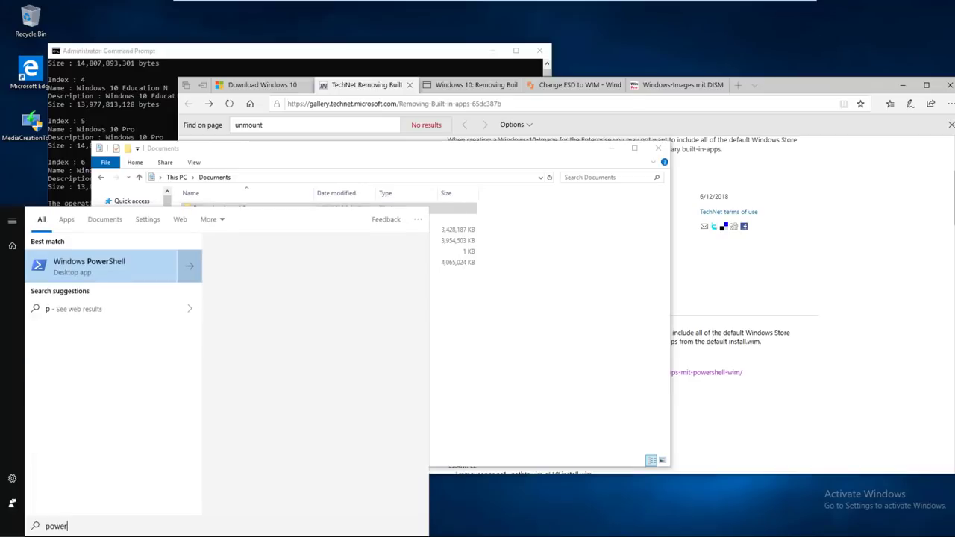
pyautogui.rightClick(145, 271)
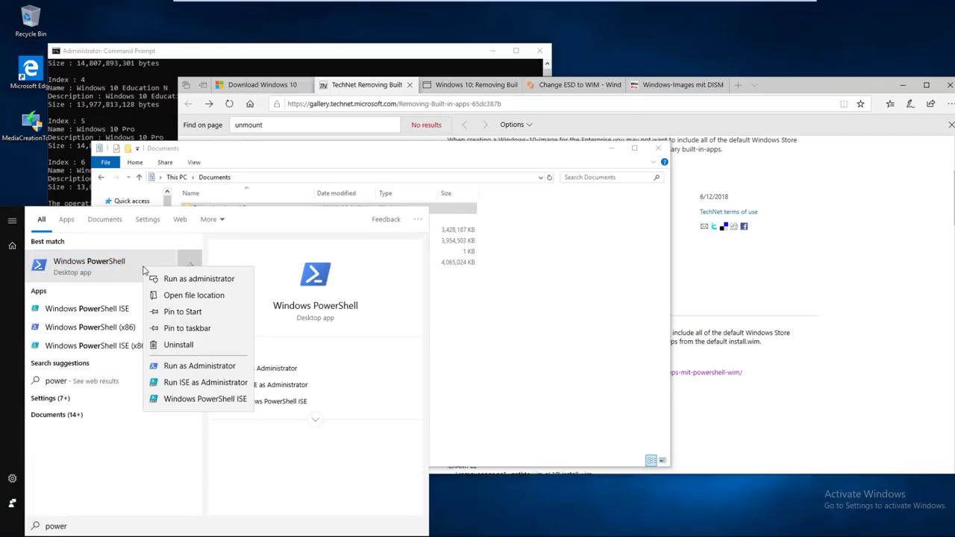
pyautogui.click(162, 279)
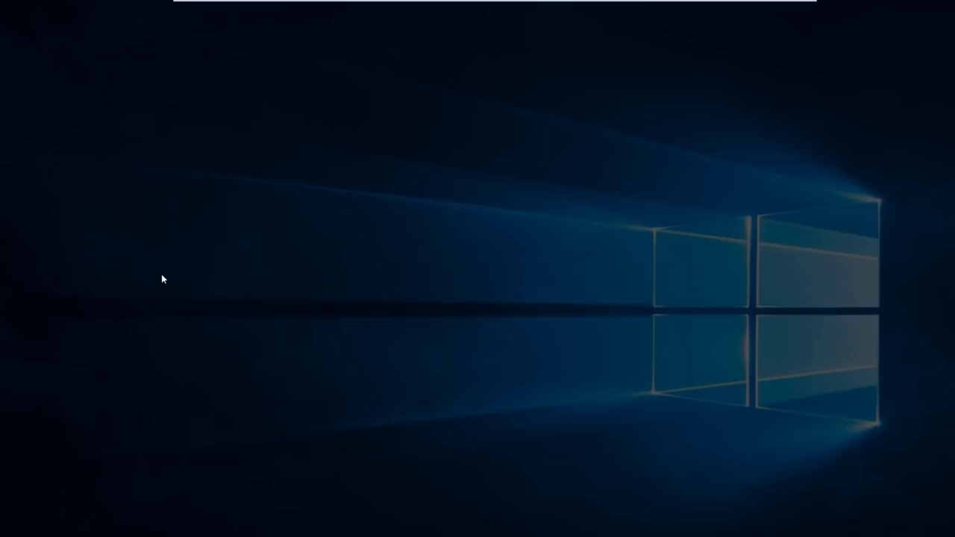
pyautogui.click(478, 337)
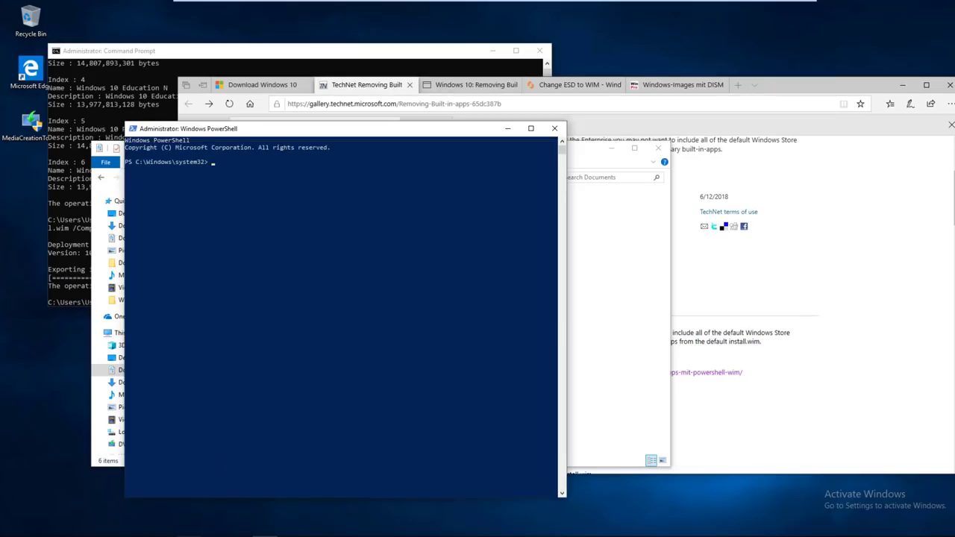
# Run set-executionpolicy remotesigned in PowerShell, using the command from the Notepad notes, and answer Y to the policy change.
pyautogui.hotkey('alt', 'Tab')
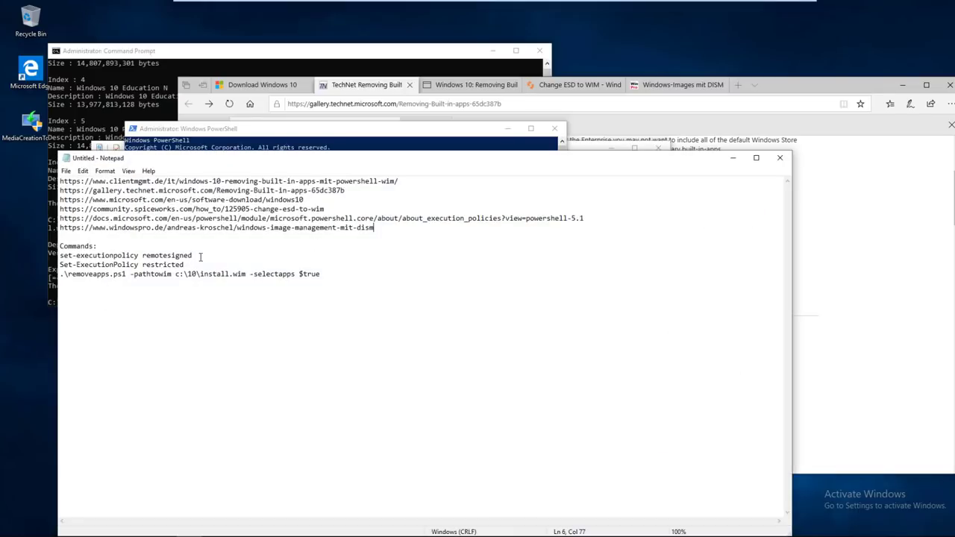
pyautogui.moveTo(200, 256); pyautogui.dragTo(60, 256)
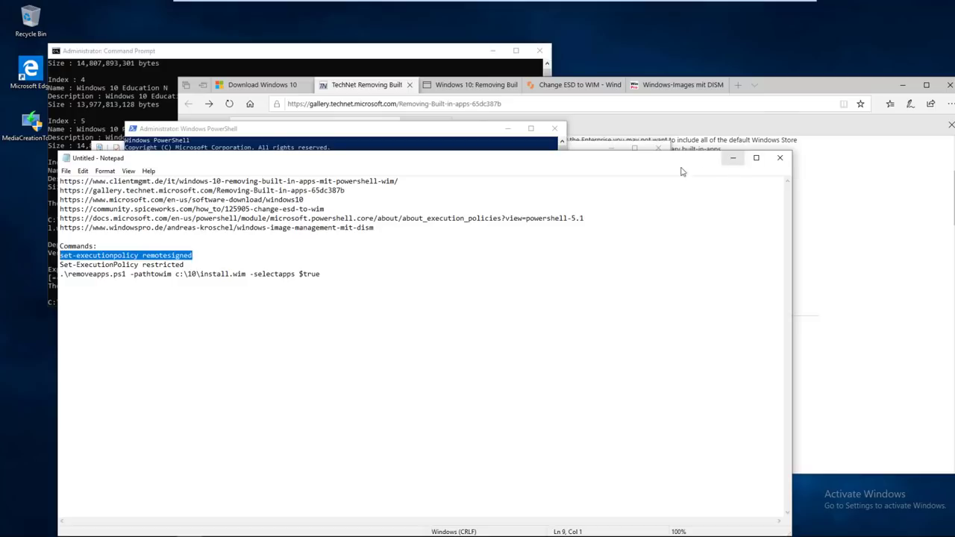
pyautogui.click(734, 157)
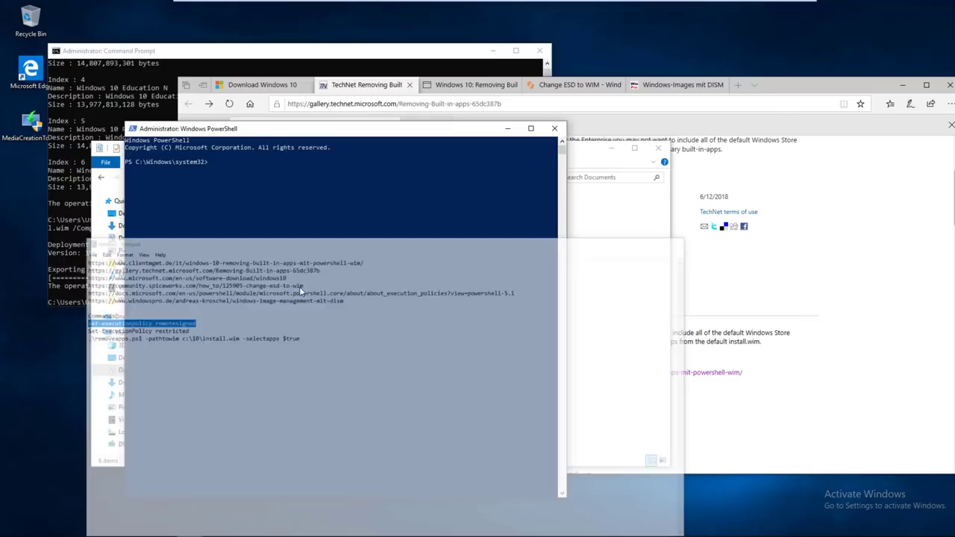
pyautogui.write('set-executionpolicy remotesigned')
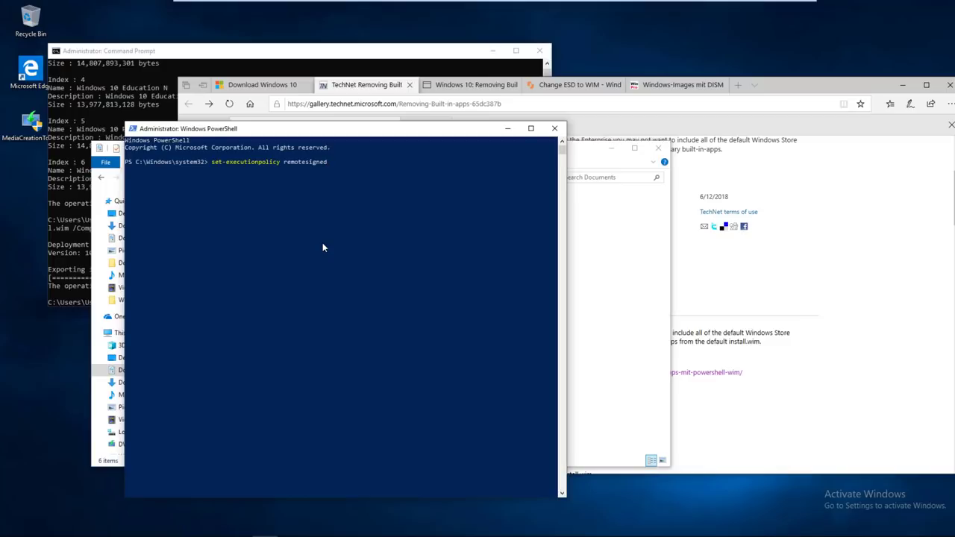
pyautogui.press('Return')
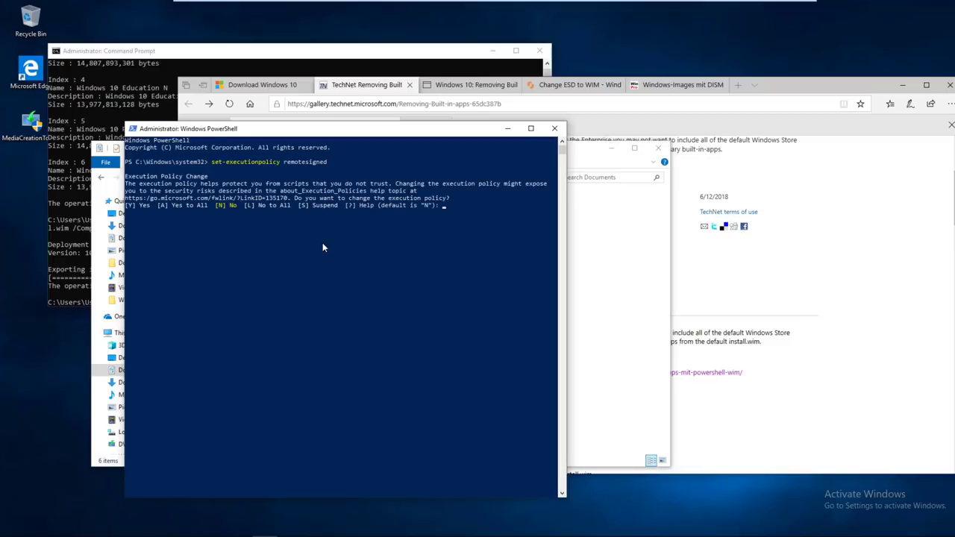
pyautogui.write('Y')
pyautogui.press('Return')
# Copy the path of the Removing Apps 1.3 folder in Documents and change the PowerShell directory to it with cd.
pyautogui.moveTo(347, 129); pyautogui.dragTo(666, 118)
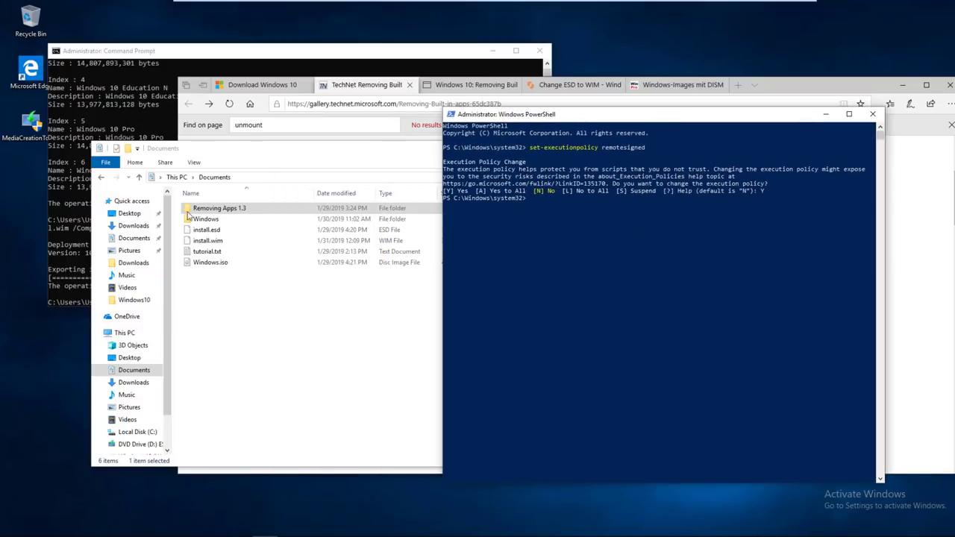
pyautogui.click(224, 217)
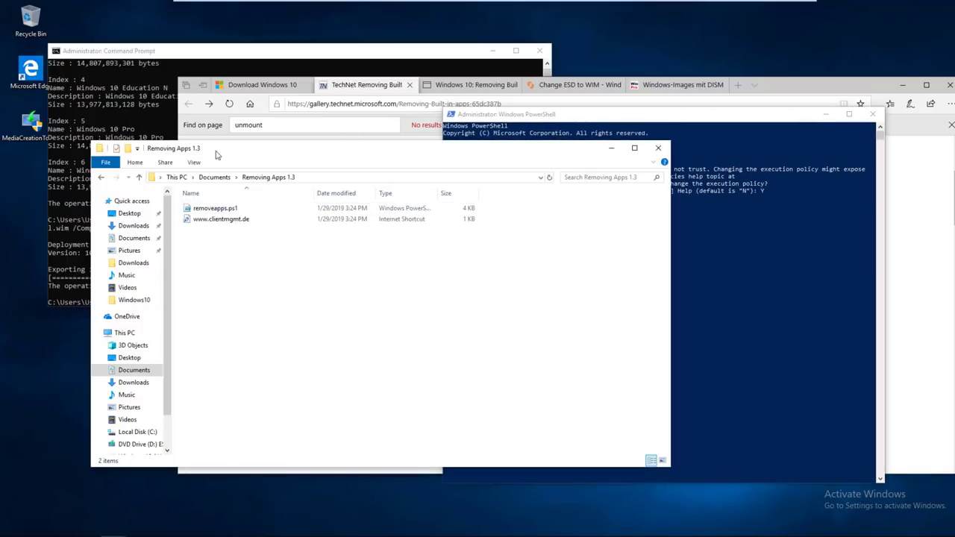
pyautogui.click(310, 179)
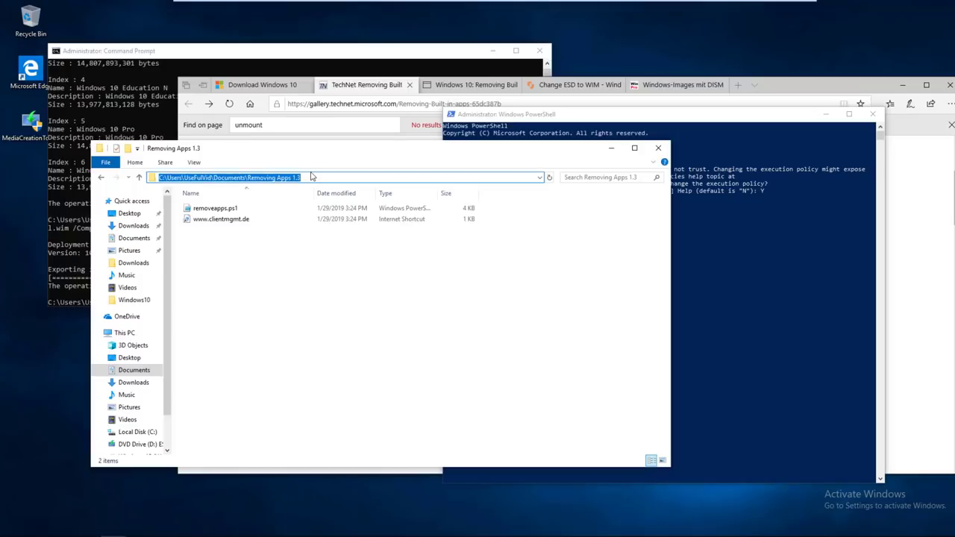
pyautogui.click(753, 275)
pyautogui.write('cd')
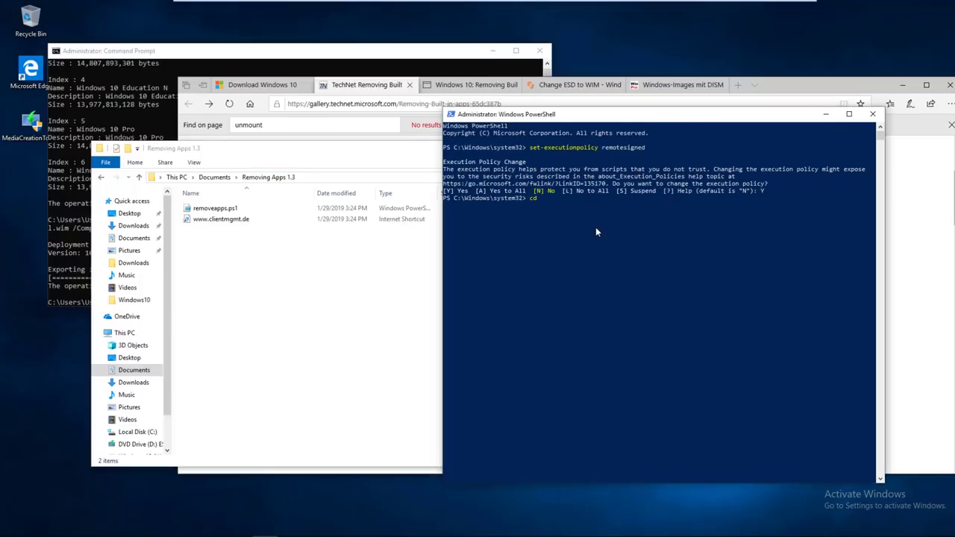
pyautogui.rightClick(634, 237)
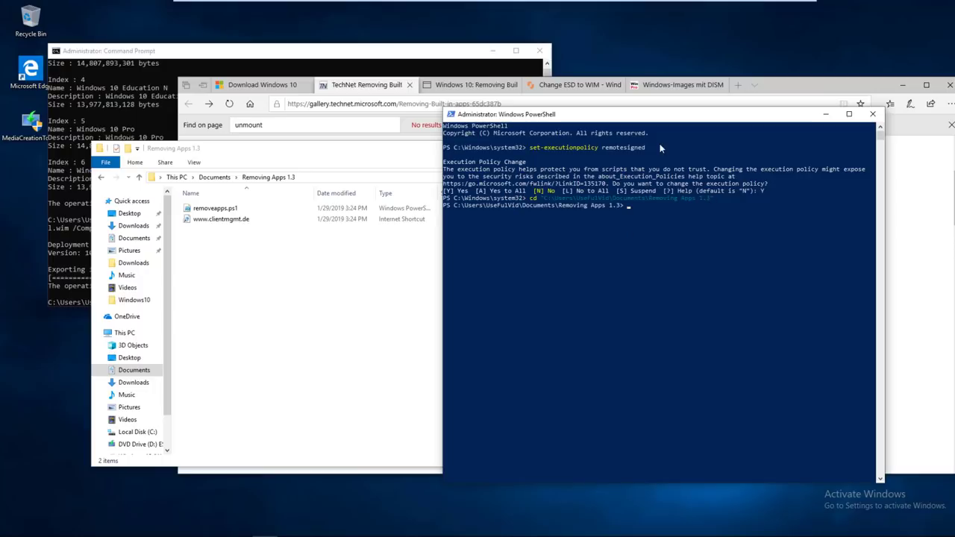
# Switch to the TechNet page in the browser and review the removeapps.ps1 parameters and example commands, including selectapps and pathtowim.
pyautogui.moveTo(676, 120); pyautogui.dragTo(431, 122)
pyautogui.click(888, 347)
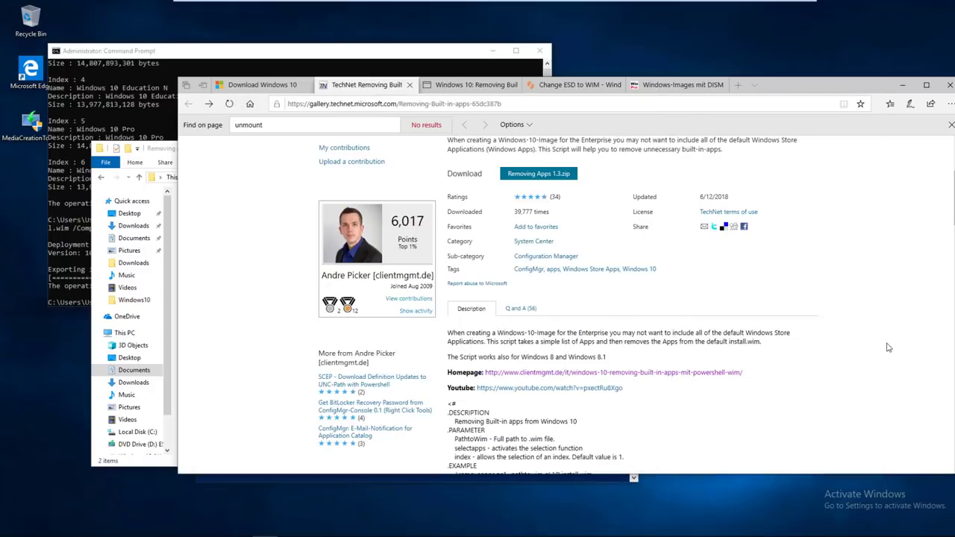
pyautogui.scroll(-2, 778, 309)
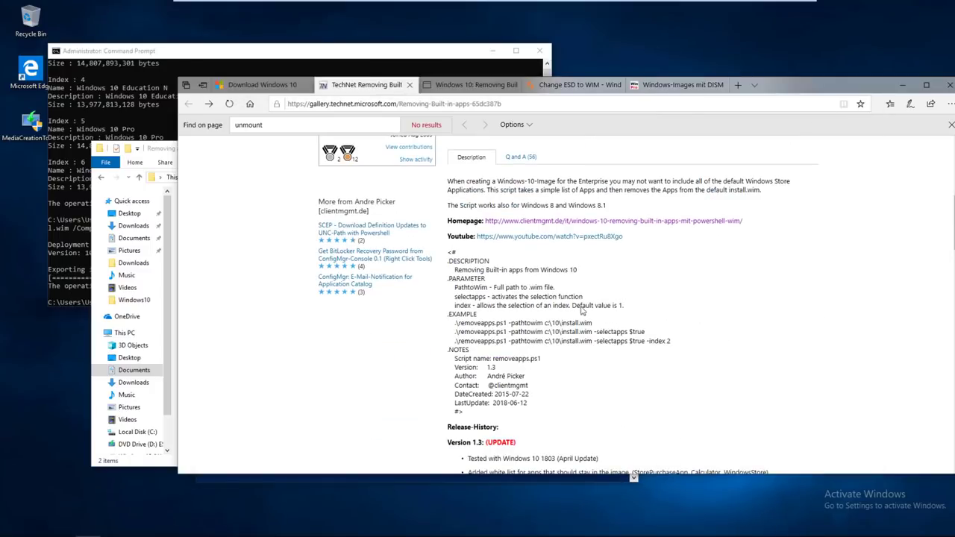
pyautogui.moveTo(452, 297); pyautogui.dragTo(603, 295)
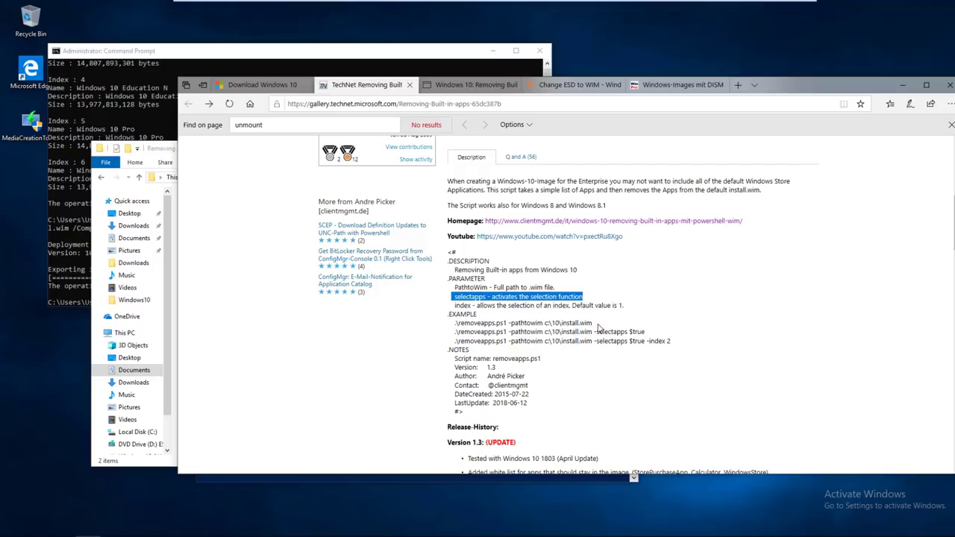
pyautogui.moveTo(452, 323); pyautogui.dragTo(594, 326)
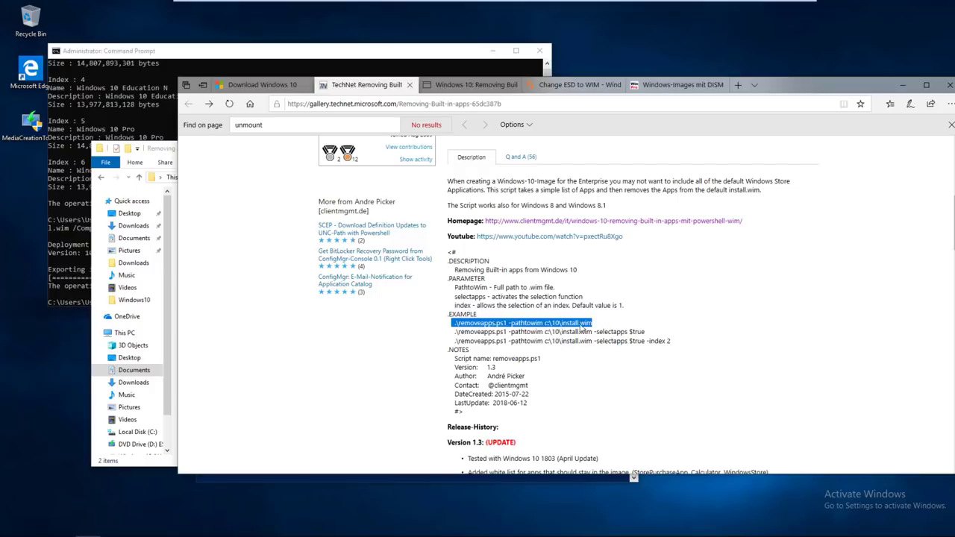
pyautogui.click(669, 380)
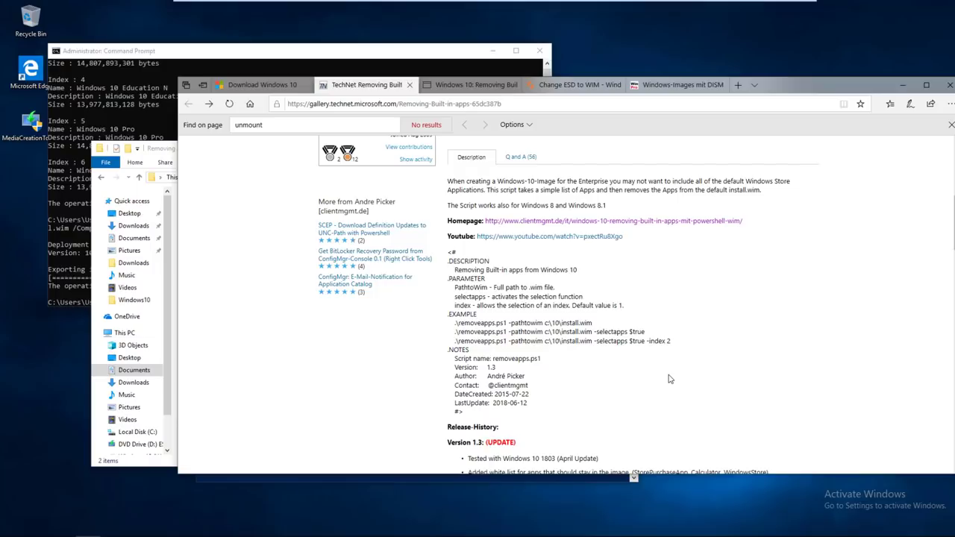
# Copy the full path of install.wim in the Documents folder and return to PowerShell.
pyautogui.hotkey('alt', 'Tab')
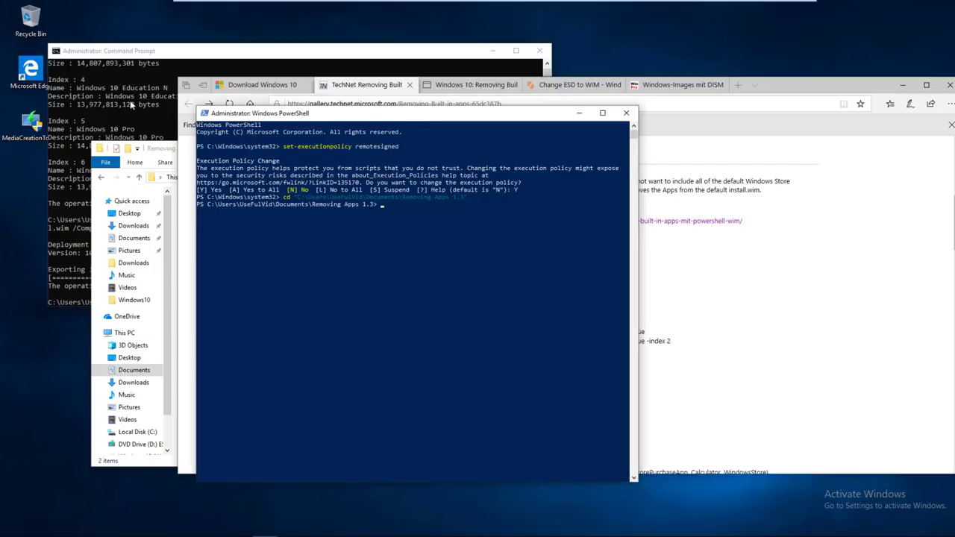
pyautogui.click(133, 371)
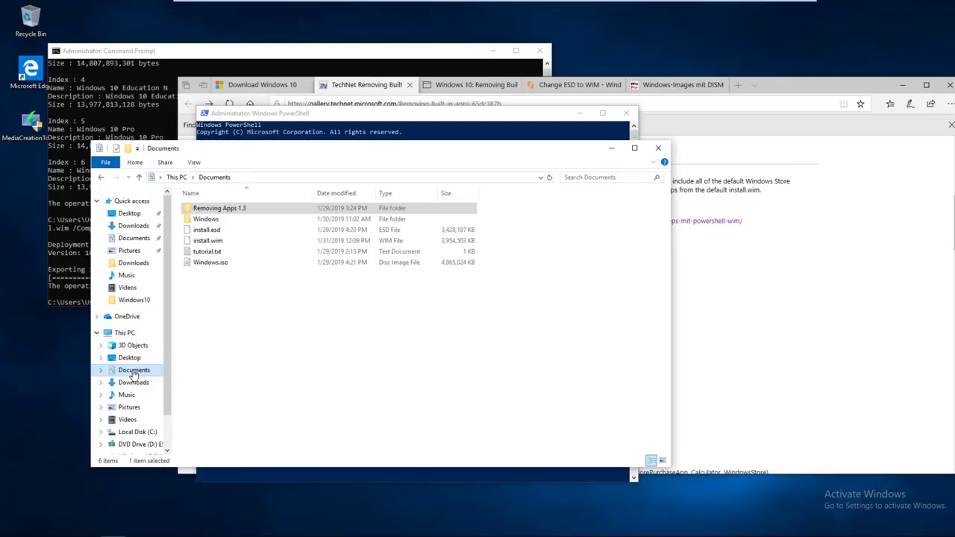
pyautogui.rightClick(218, 244)
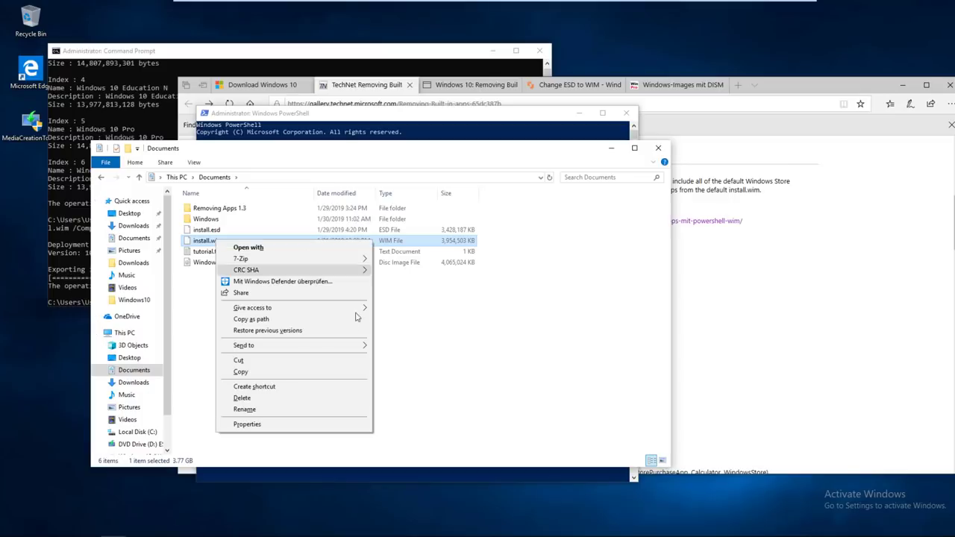
pyautogui.click(302, 320)
pyautogui.click(611, 148)
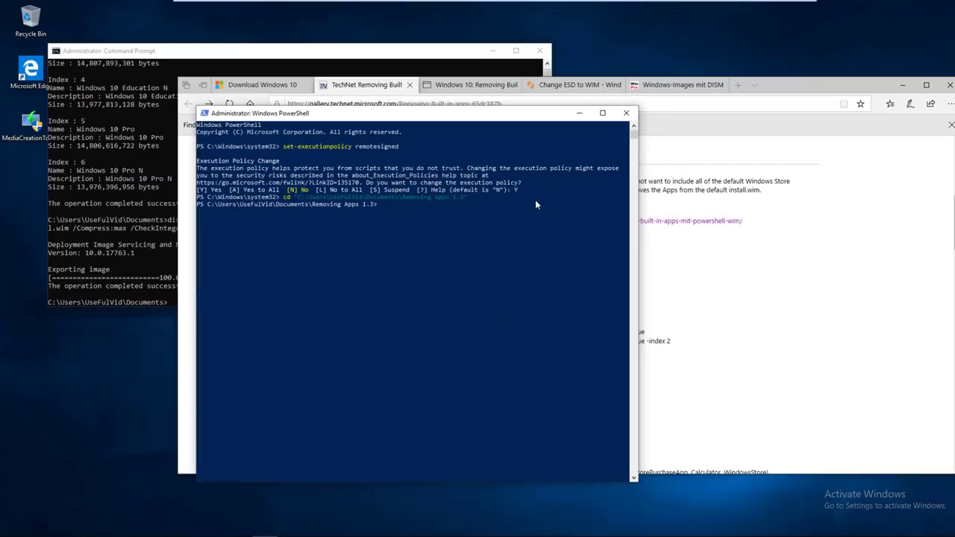
# Run .\removeapps.ps1 with -pathtowim pointing to install.wim in Documents to remove the built-in apps.
pyautogui.moveTo(470, 118); pyautogui.dragTo(288, 100)
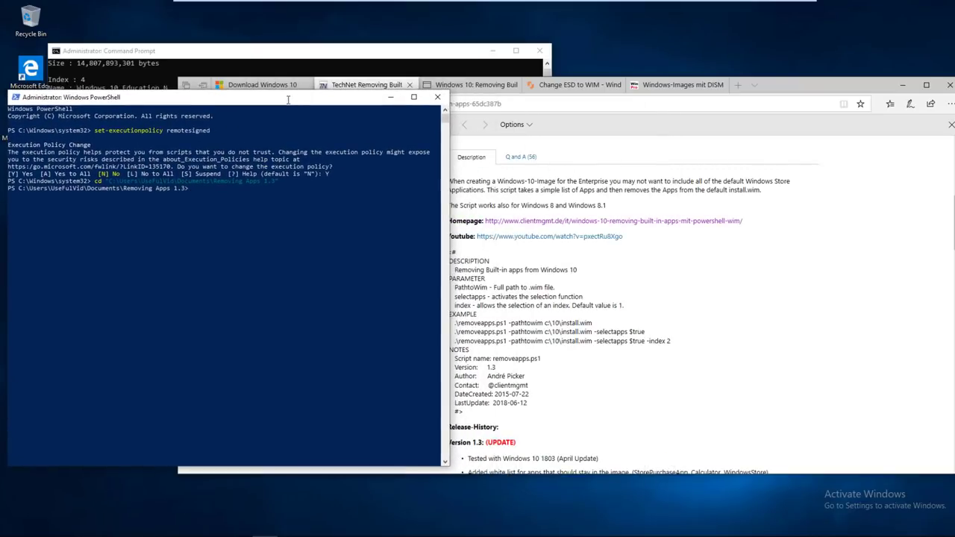
pyautogui.write('.\\r')
pyautogui.press('Tab')
pyautogui.rightClick(394, 221)
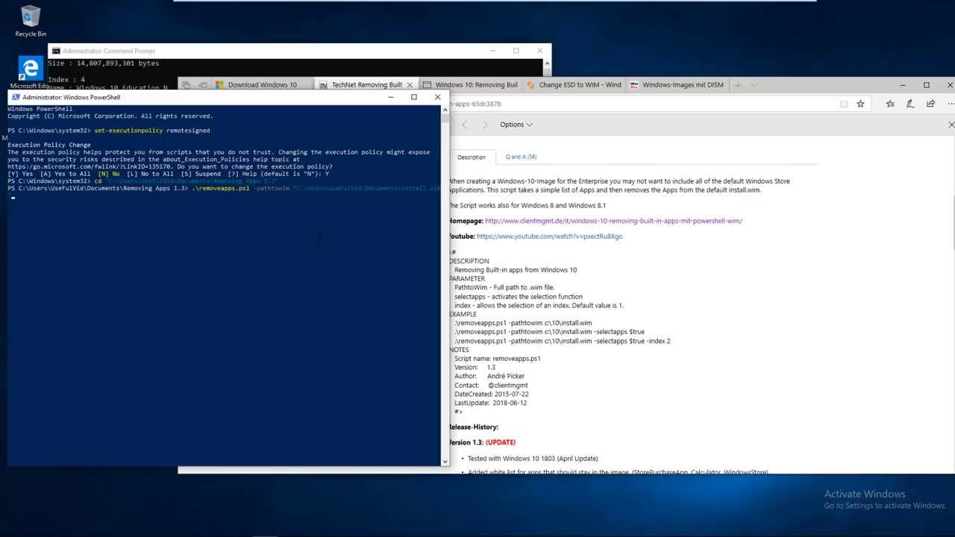
pyautogui.press('Return')
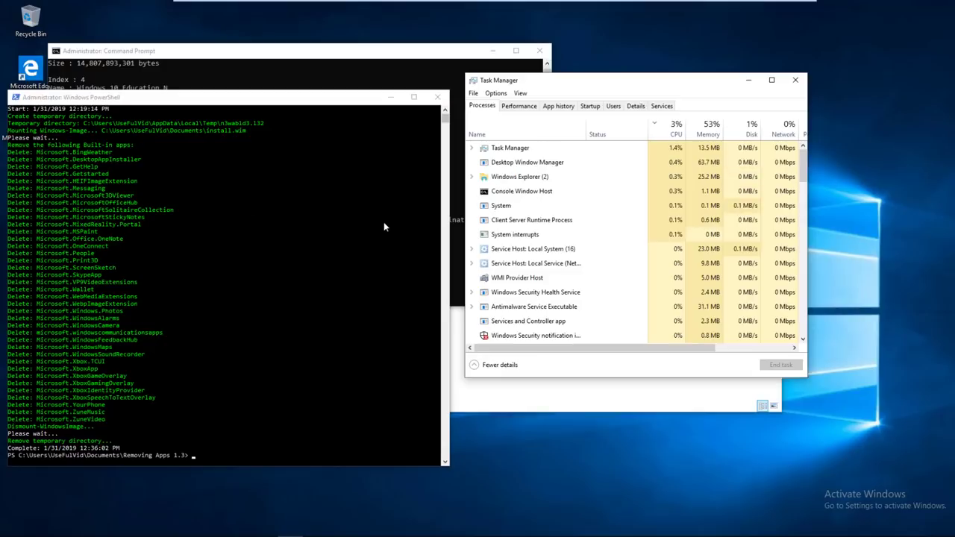
# Minimize PowerShell and Task Manager, then copy install.wim from Documents into the sources folder inside Documents\Windows.
pyautogui.click(390, 97)
pyautogui.click(748, 80)
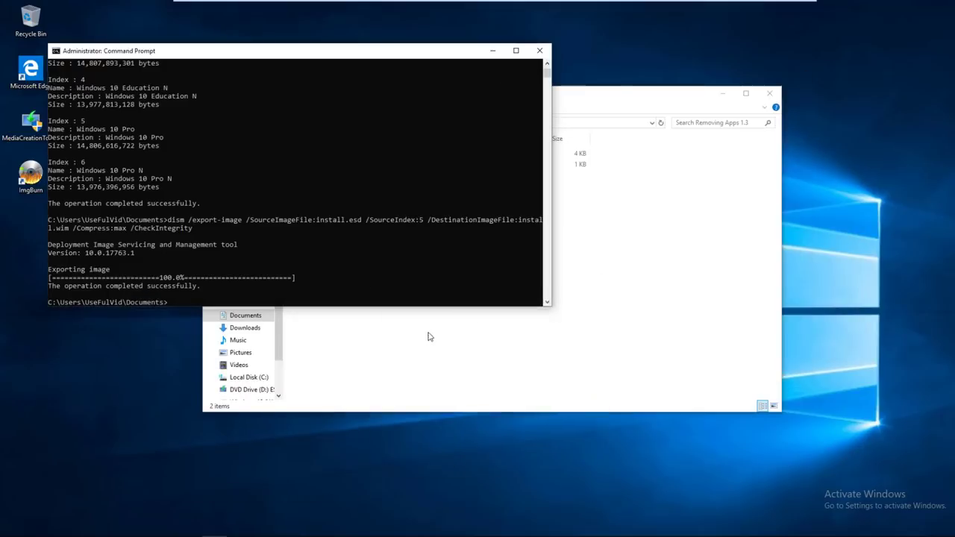
pyautogui.click(414, 343)
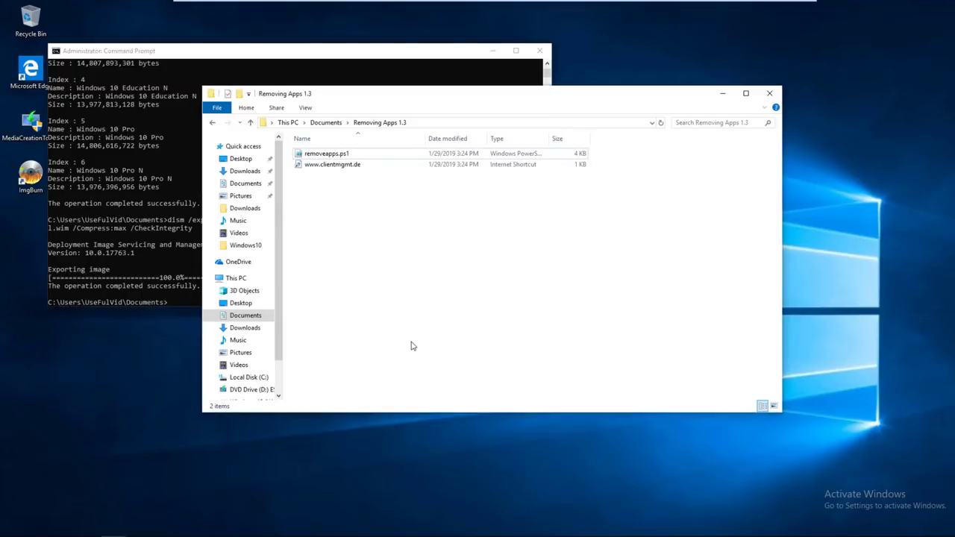
pyautogui.click(250, 315)
pyautogui.click(335, 187)
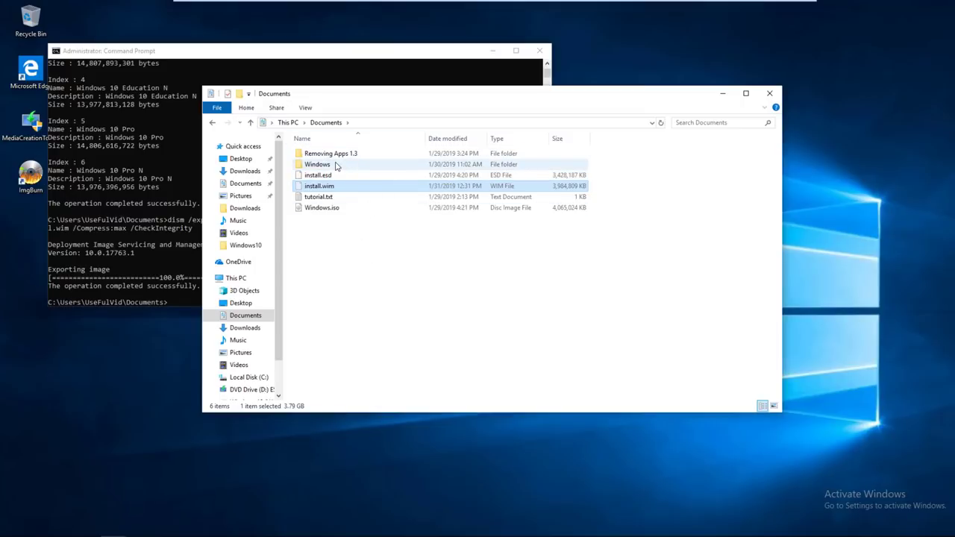
pyautogui.doubleClick(348, 164)
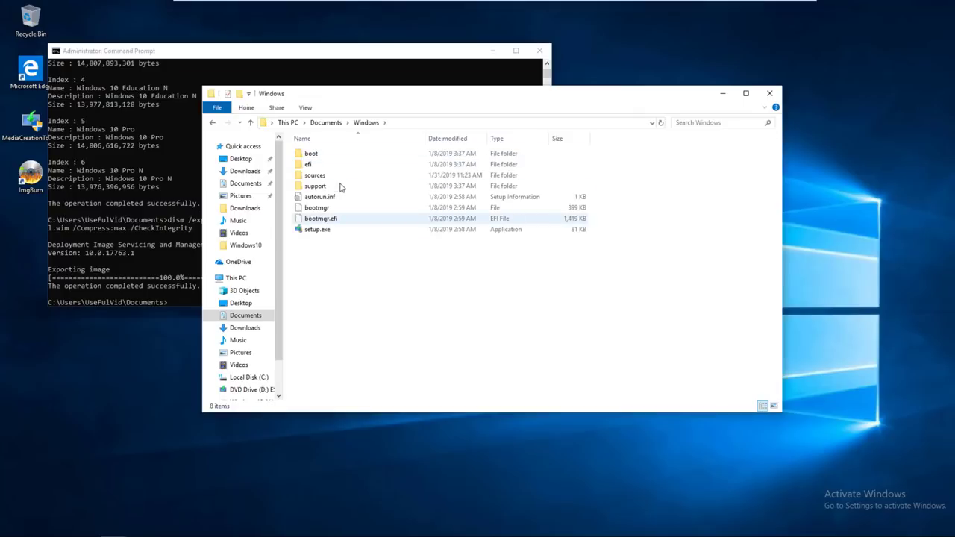
pyautogui.doubleClick(345, 176)
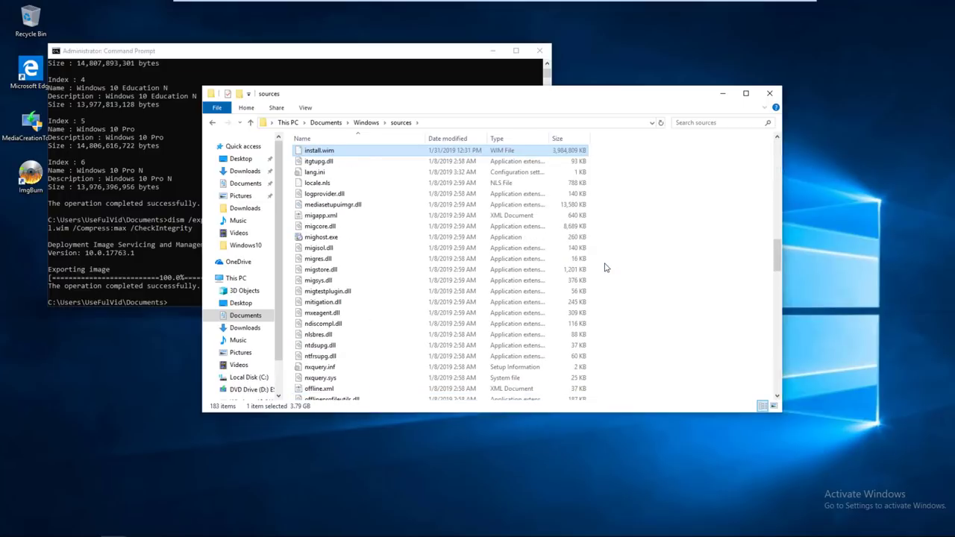
# Check the files around install.wim in the sources folder and go back to the Windows folder.
pyautogui.scroll(2, 561, 258)
pyautogui.click(366, 183)
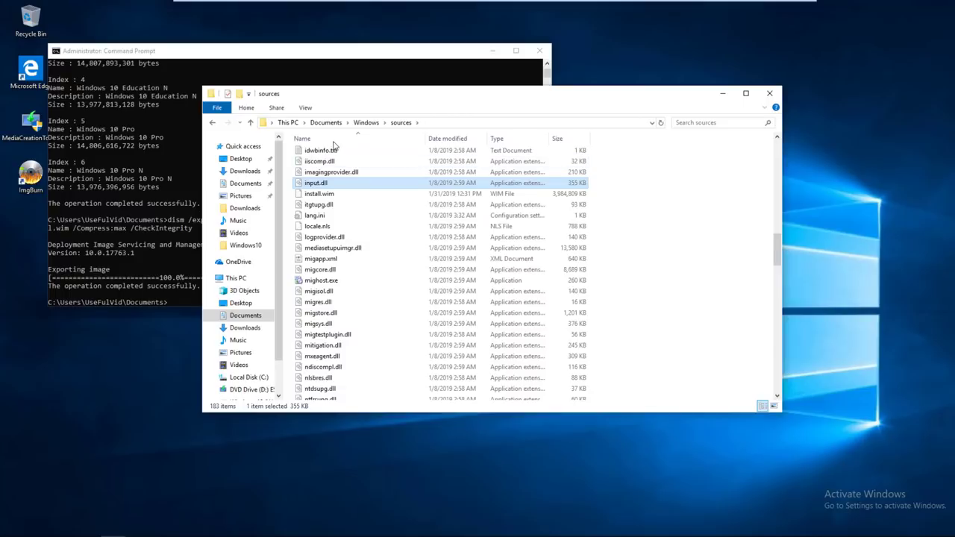
pyautogui.click(366, 123)
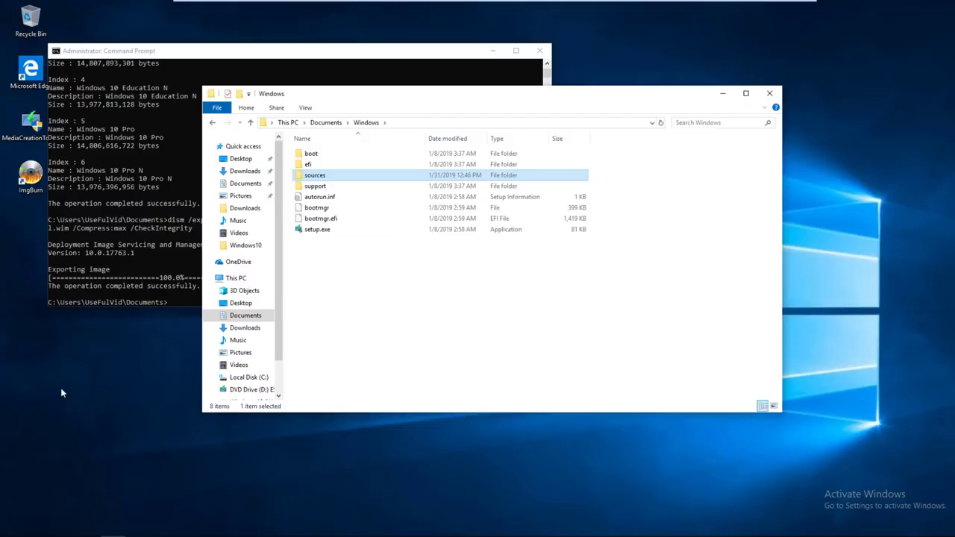
# Switch to ImgBurn and start creating an image file from files/folders.
pyautogui.click(35, 179)
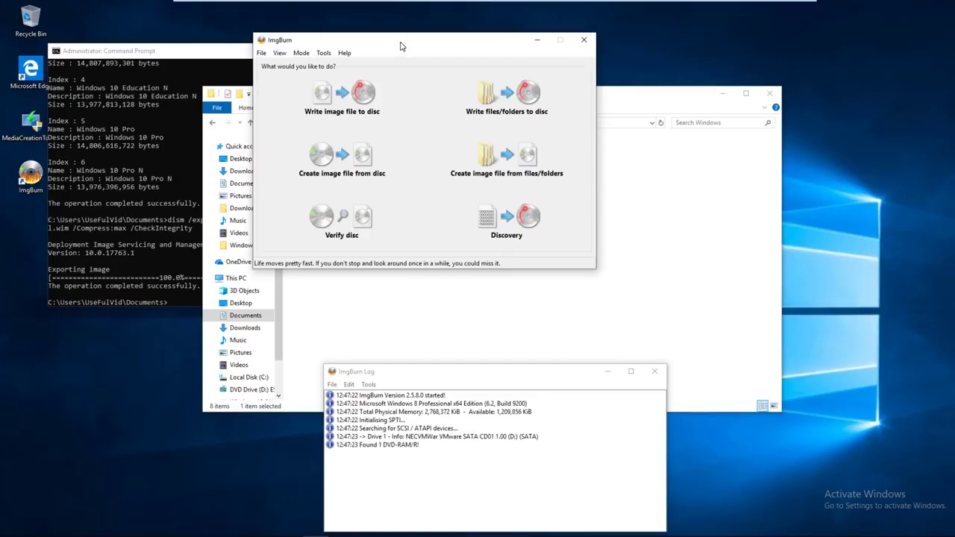
pyautogui.moveTo(403, 26); pyautogui.dragTo(206, 45)
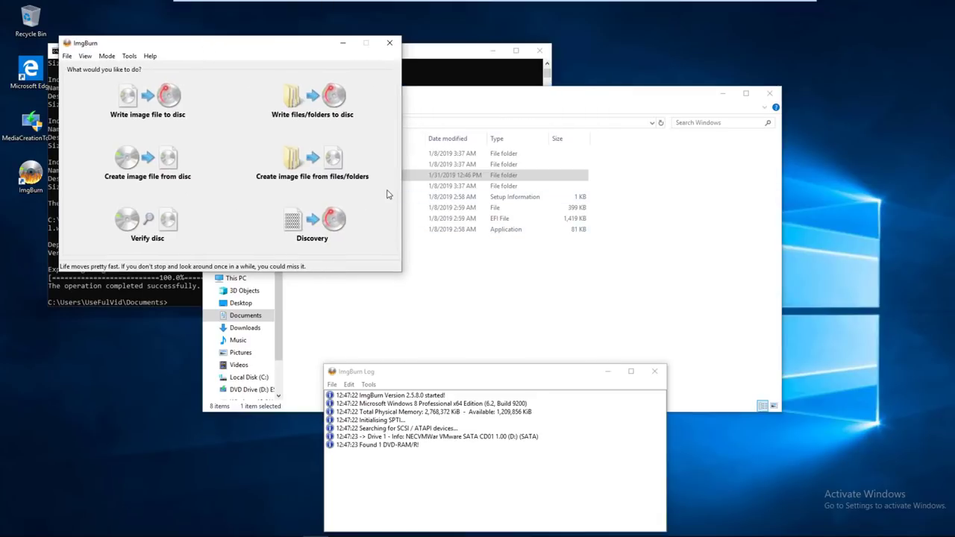
pyautogui.click(341, 182)
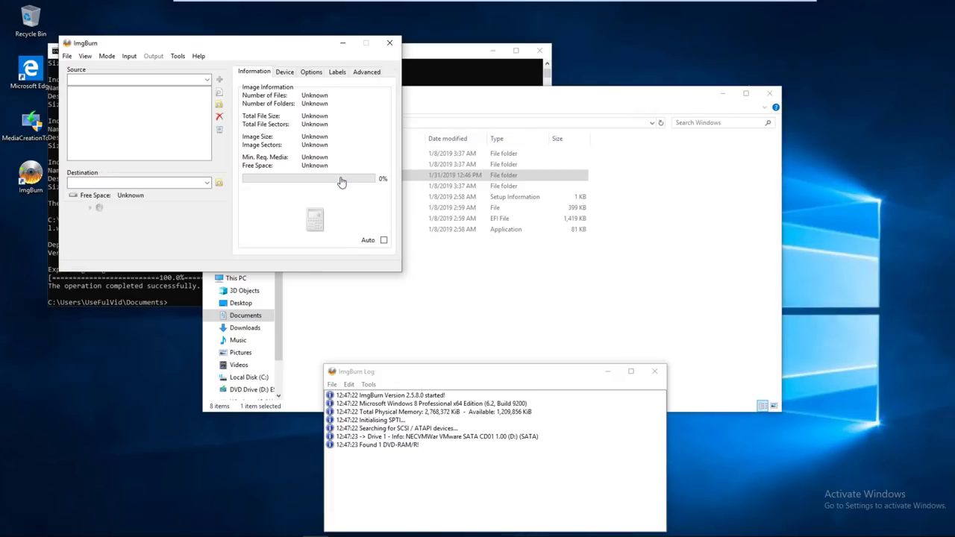
# Copy the path of the Windows folder in Documents and enter it as the source in ImgBurn.
pyautogui.click(452, 133)
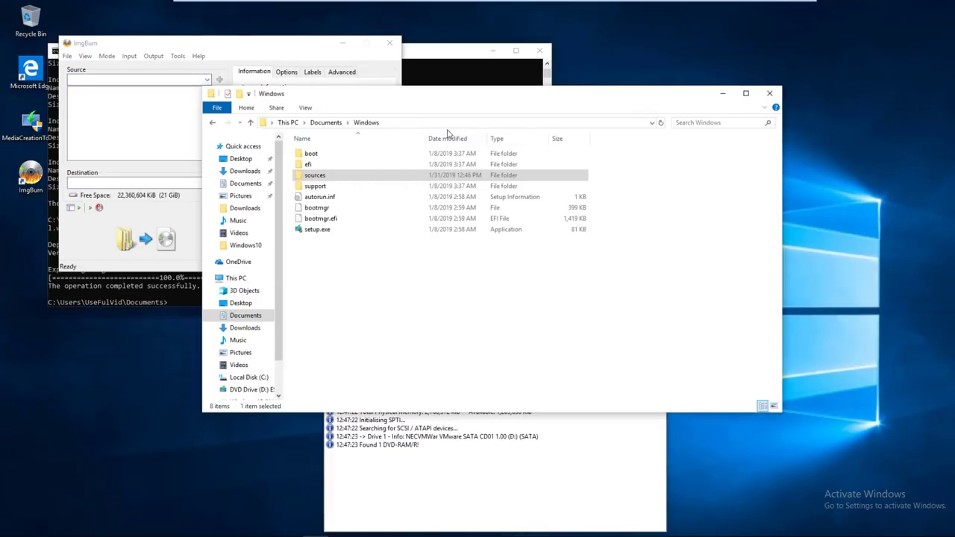
pyautogui.click(452, 124)
pyautogui.hotkey('ctrl', 'c')
pyautogui.click(141, 82)
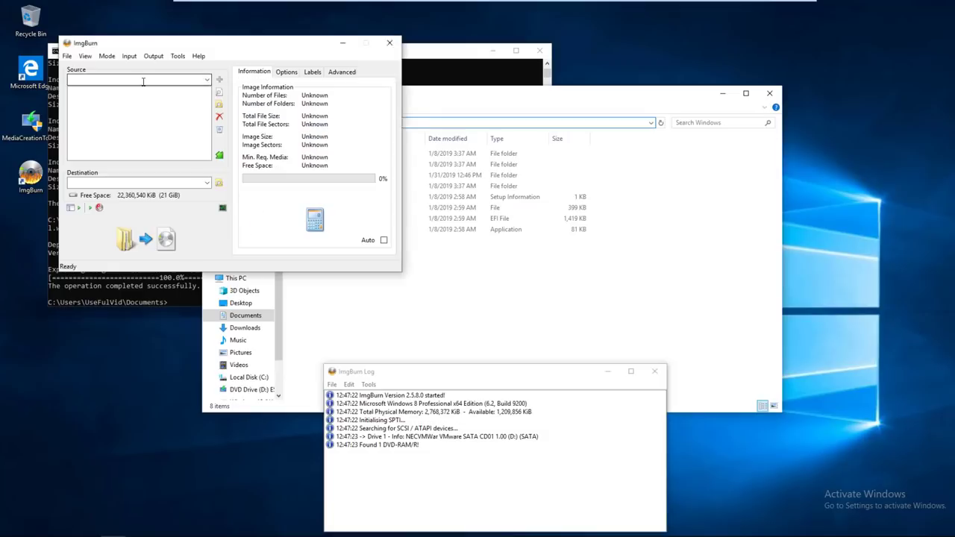
pyautogui.hotkey('ctrl', 'v')
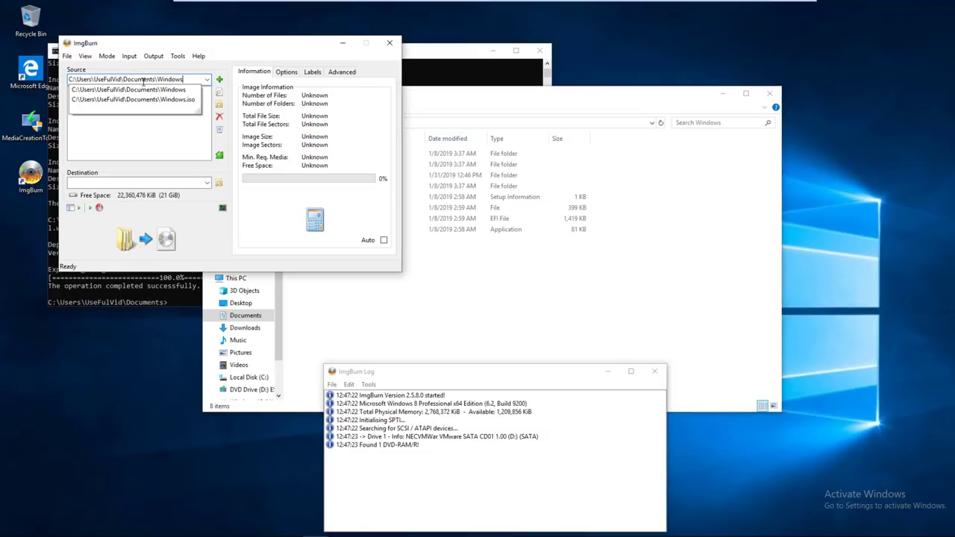
# Add the Windows folder in Documents to the image's source list.
pyautogui.press('Return')
pyautogui.click(145, 90)
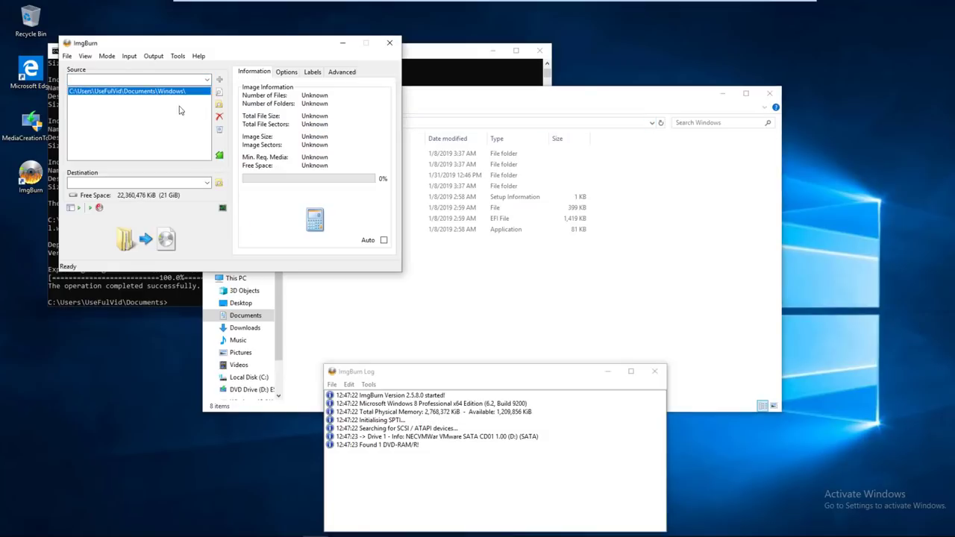
pyautogui.click(180, 112)
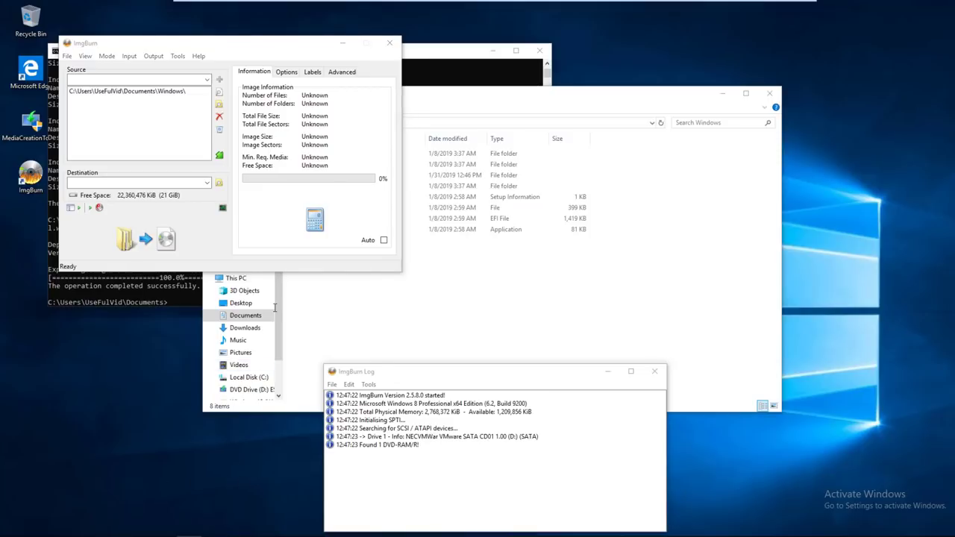
pyautogui.hotkey('alt', 'Tab')
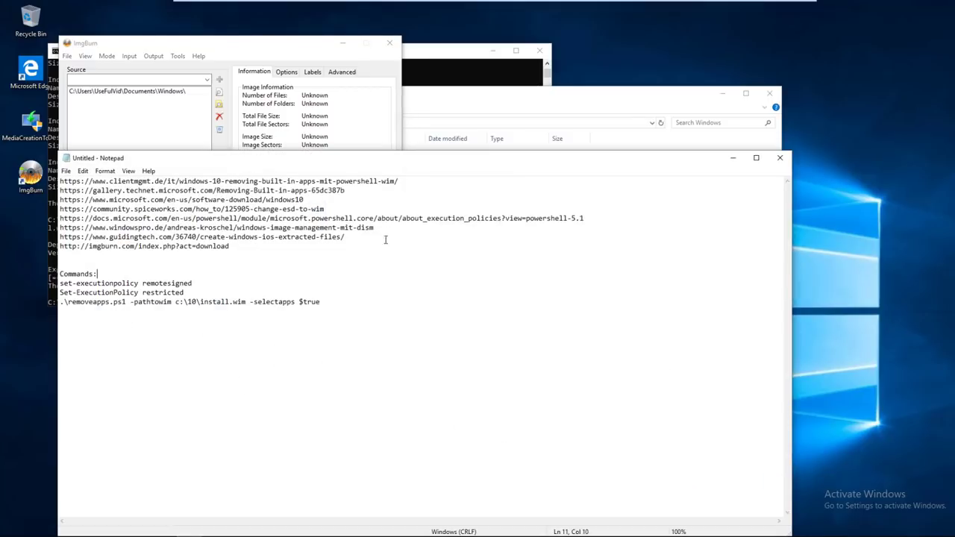
pyautogui.moveTo(345, 237); pyautogui.dragTo(60, 236)
pyautogui.hotkey('alt', 'Tab')
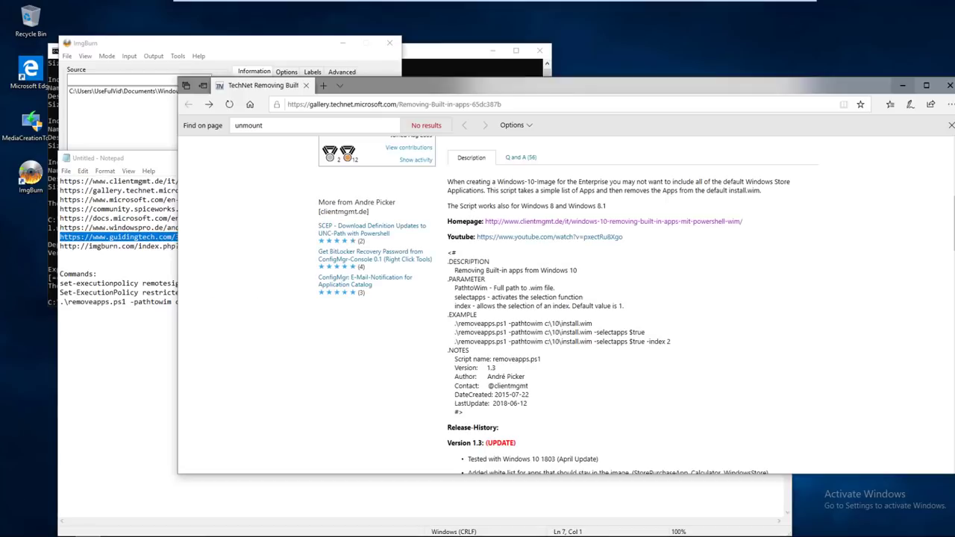
pyautogui.click(325, 86)
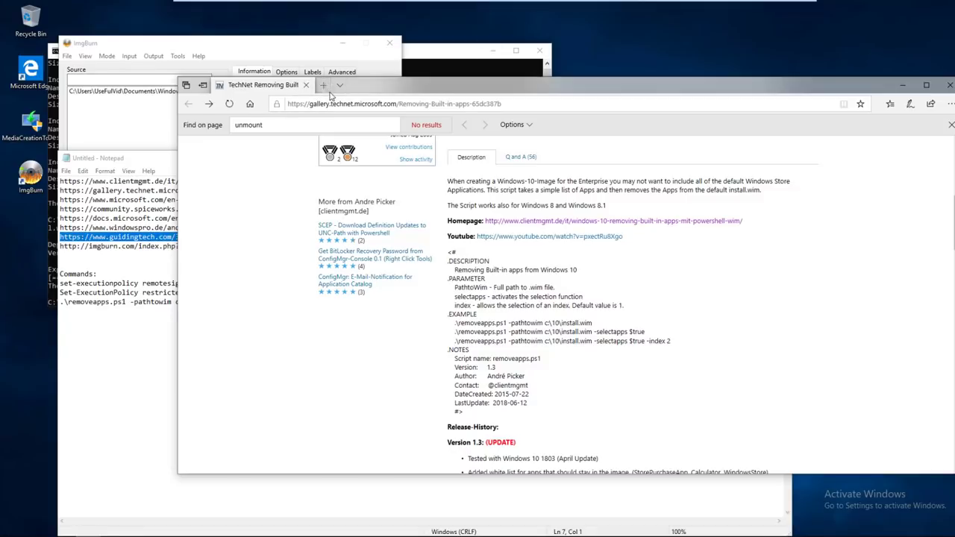
pyautogui.write('https://www.guidingtech.com/36740/create-windows-iso-extracted-files/')
pyautogui.press('Return')
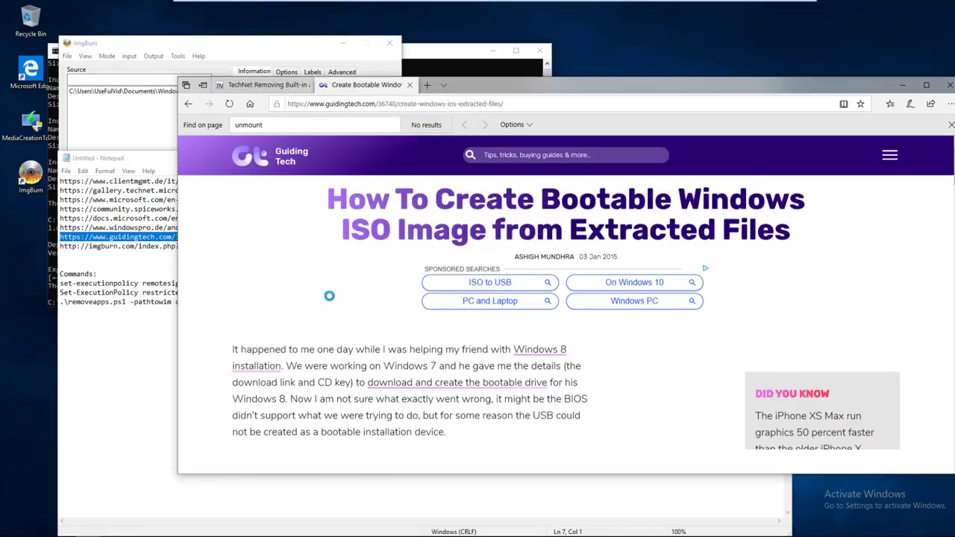
# Read the article's steps 1 to 3 on creating a bootable Windows ISO with ImgBurn.
pyautogui.scroll(-7, 330, 297)
pyautogui.scroll(-3, 330, 297)
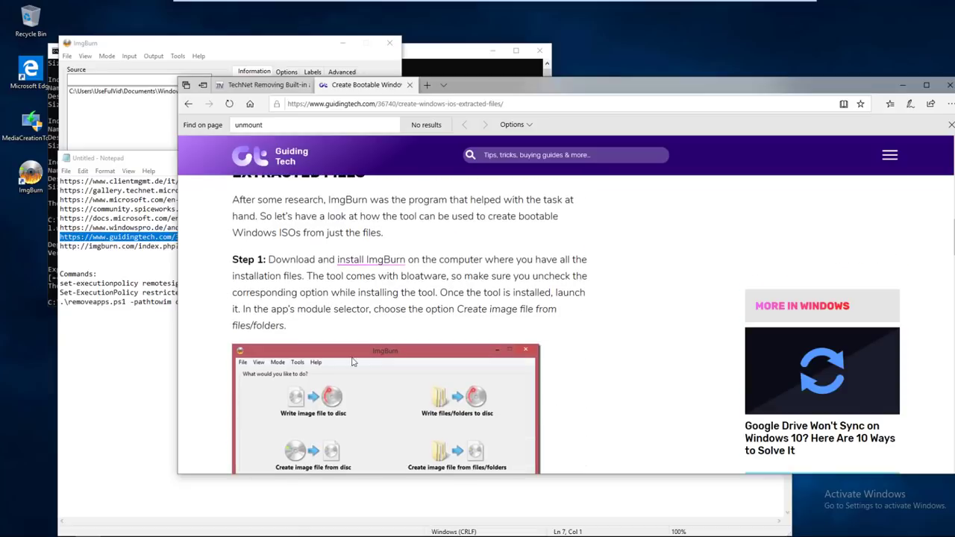
pyautogui.scroll(-5, 335, 363)
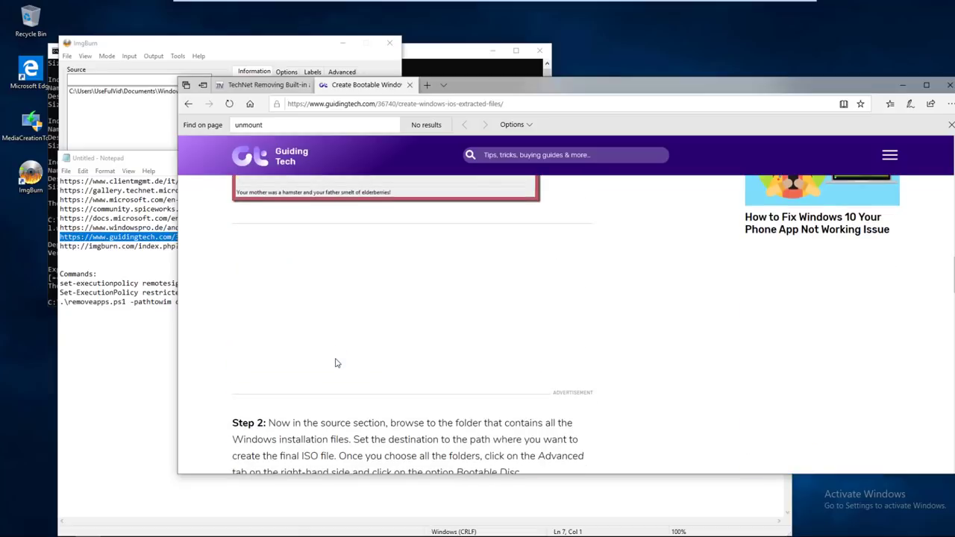
pyautogui.scroll(-1, 470, 433)
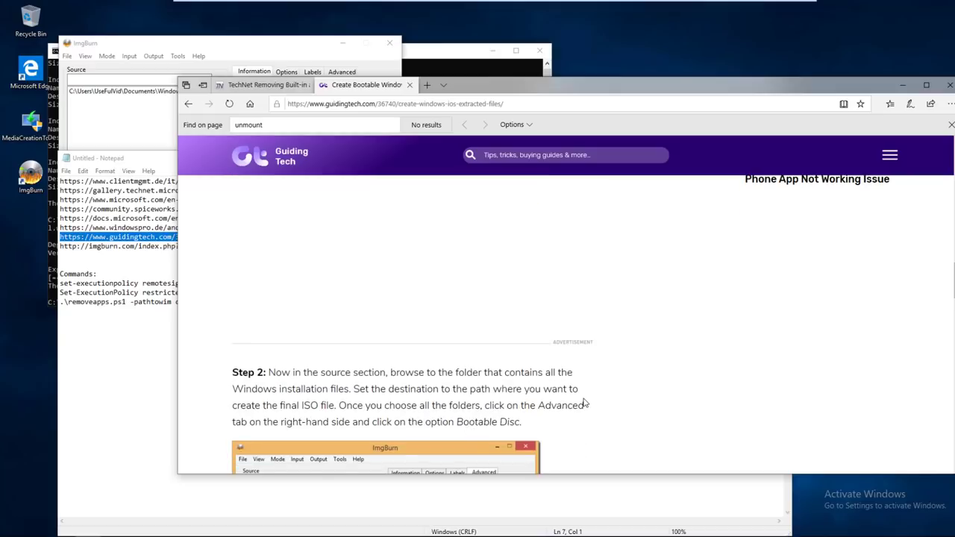
pyautogui.scroll(-3, 585, 403)
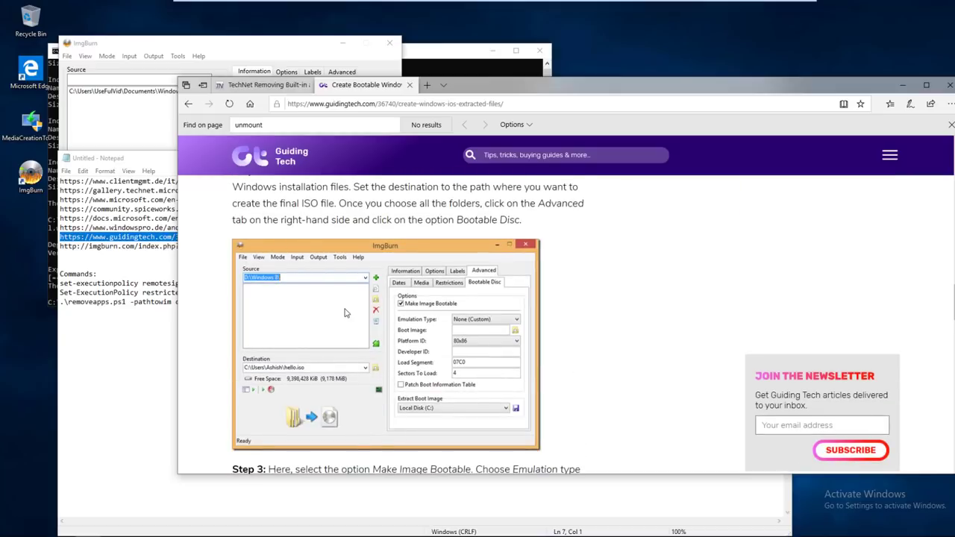
pyautogui.scroll(-2, 345, 313)
pyautogui.scroll(-1, 345, 313)
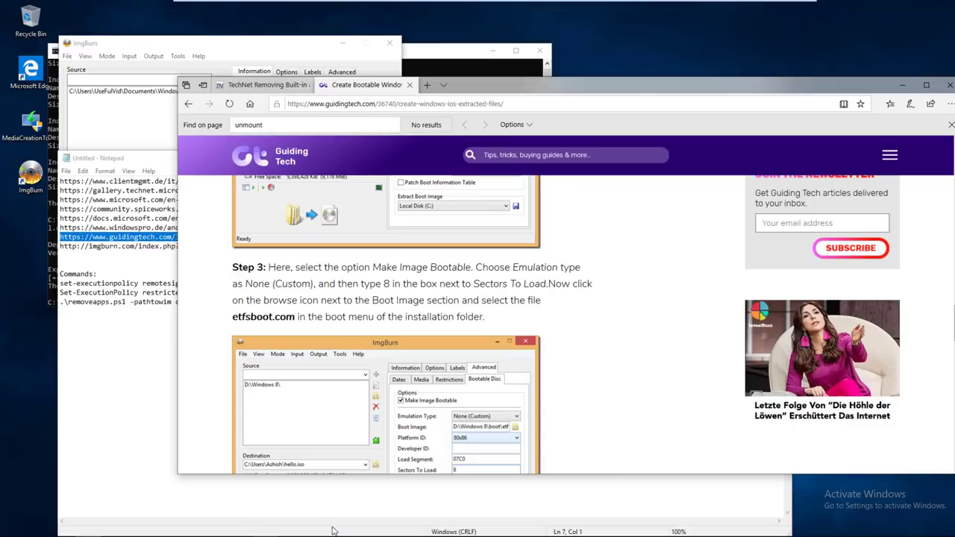
# Switch to ImgBurn, minimize its log, place the main window beside the article's instructions and enable Make Image Bootable.
pyautogui.click(265, 536)
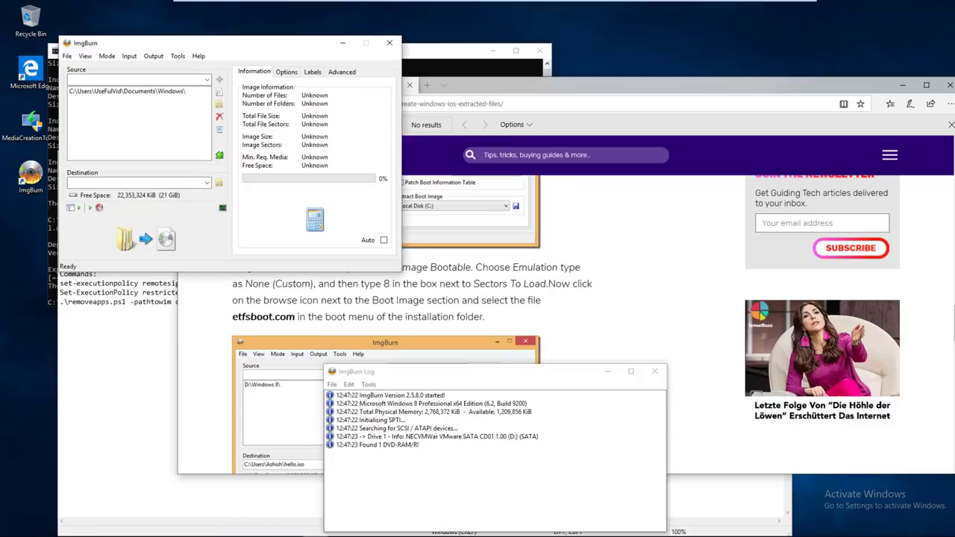
pyautogui.click(609, 371)
pyautogui.moveTo(257, 45); pyautogui.dragTo(790, 203)
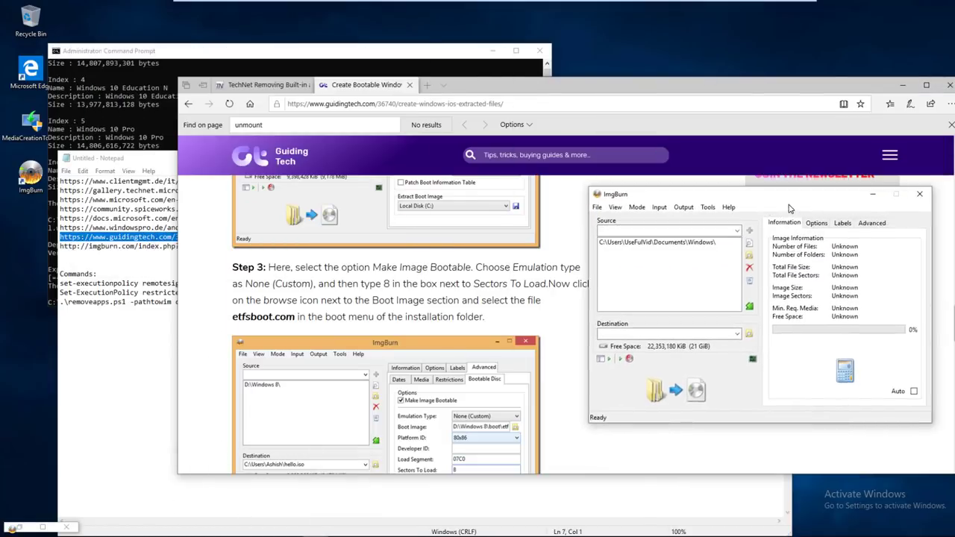
pyautogui.click(873, 223)
pyautogui.click(875, 236)
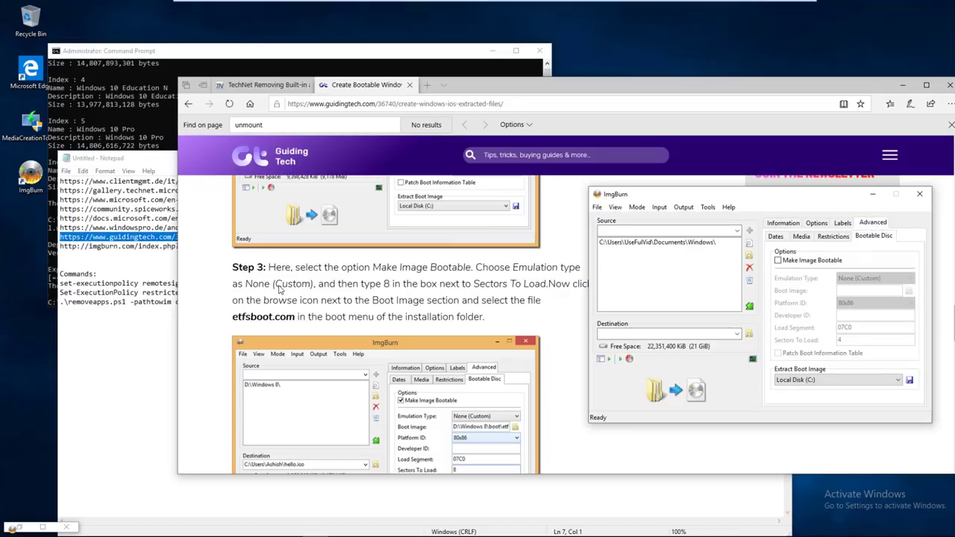
pyautogui.click(778, 260)
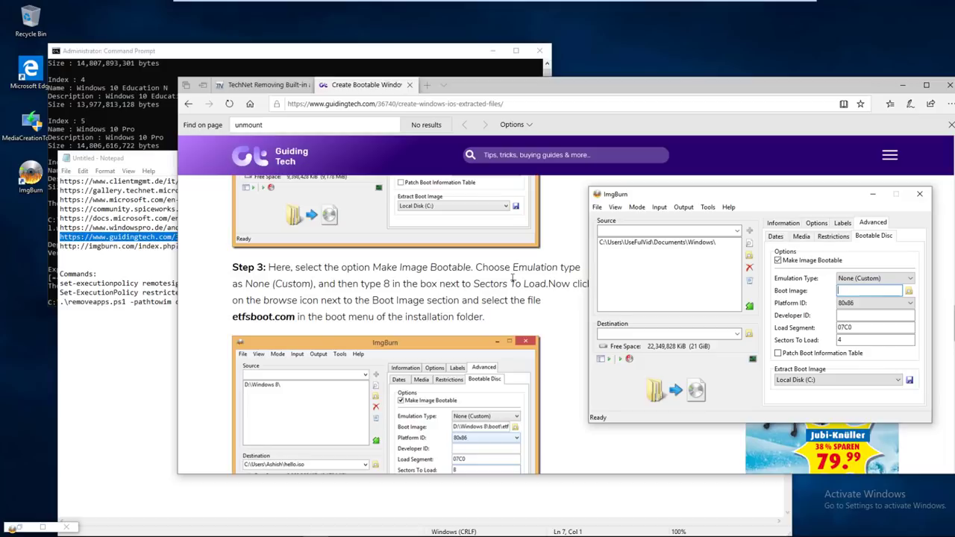
pyautogui.moveTo(666, 197)
pyautogui.mouseDown()
pyautogui.moveTo(694, 195)
pyautogui.moveTo(675, 203)
pyautogui.mouseUp()
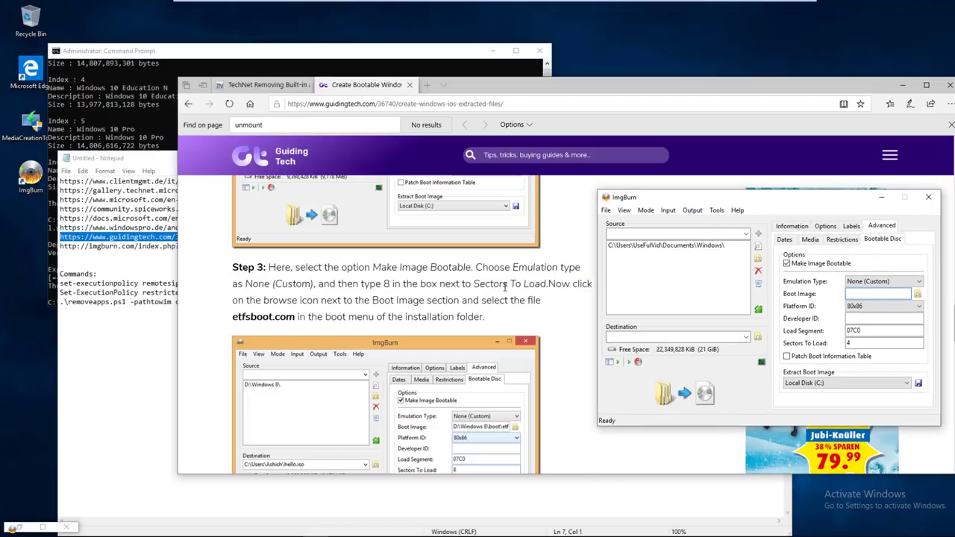
# Choose etfsboot.com from the boot folder inside Documents\Windows as the boot image.
pyautogui.click(919, 297)
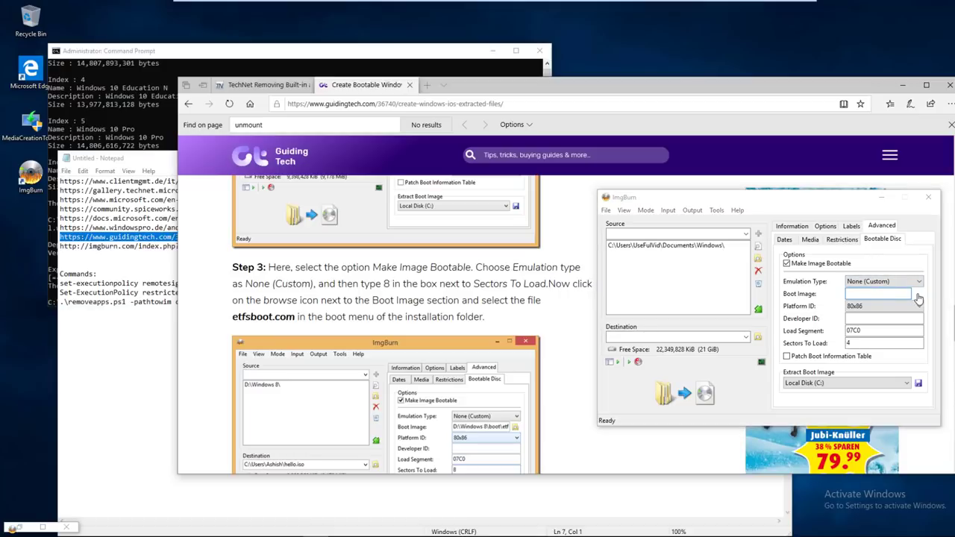
pyautogui.click(918, 296)
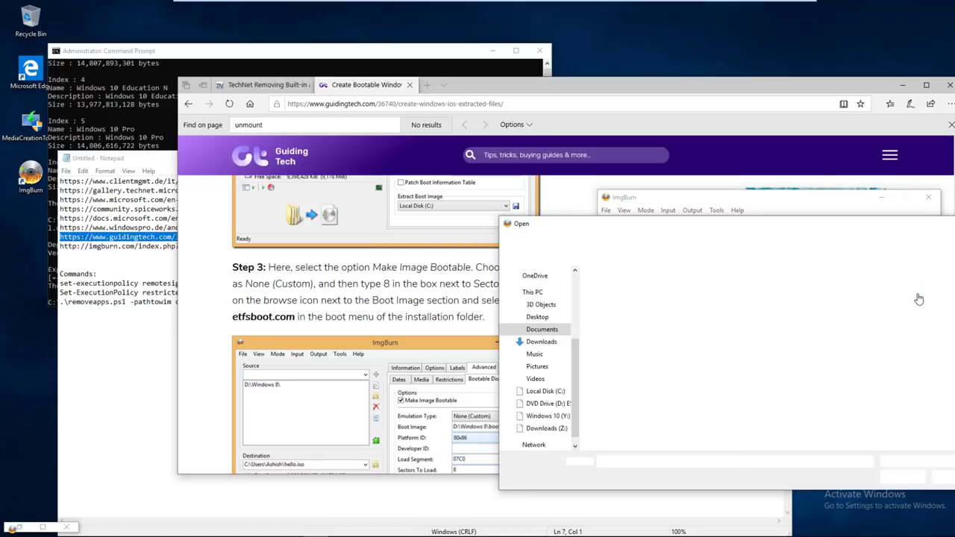
pyautogui.moveTo(597, 231)
pyautogui.mouseDown()
pyautogui.moveTo(656, 228)
pyautogui.moveTo(584, 221)
pyautogui.mouseUp()
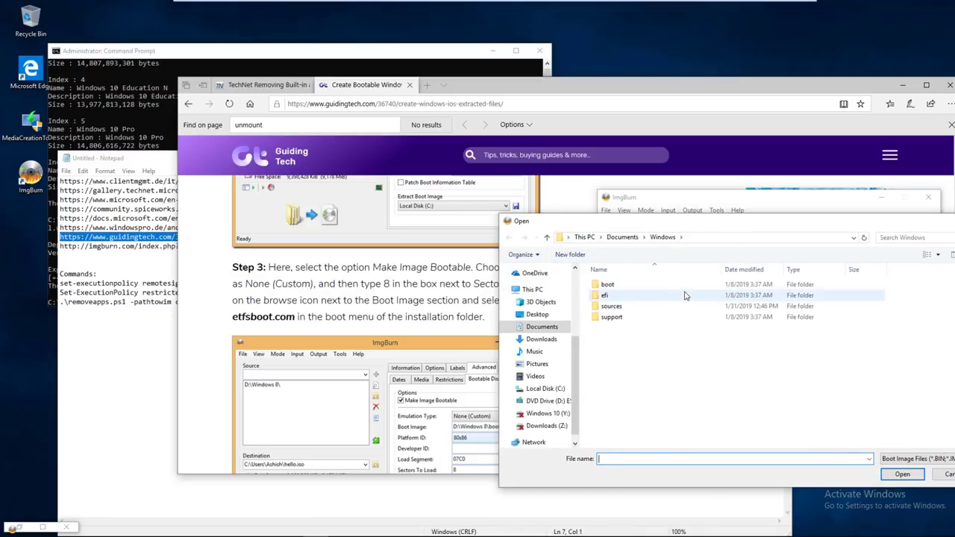
pyautogui.doubleClick(622, 287)
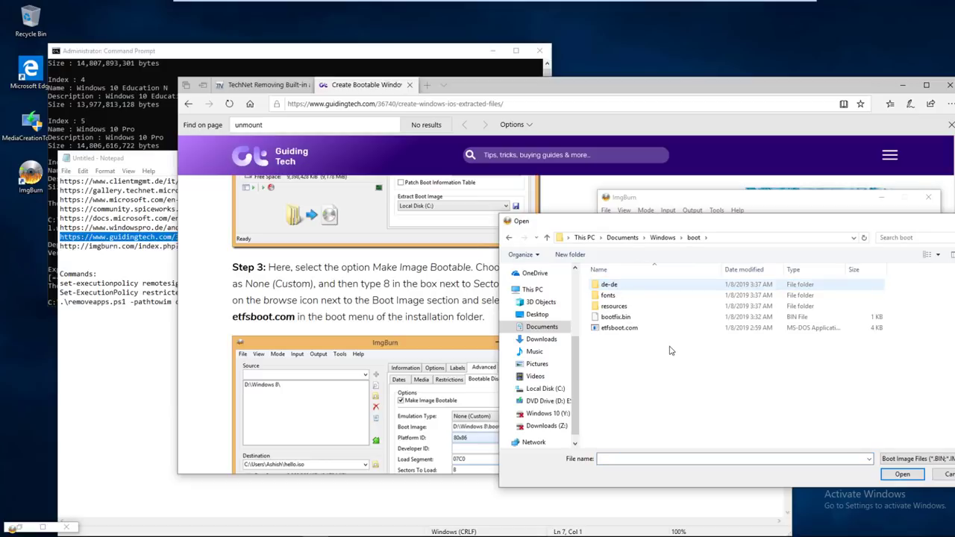
pyautogui.doubleClick(634, 328)
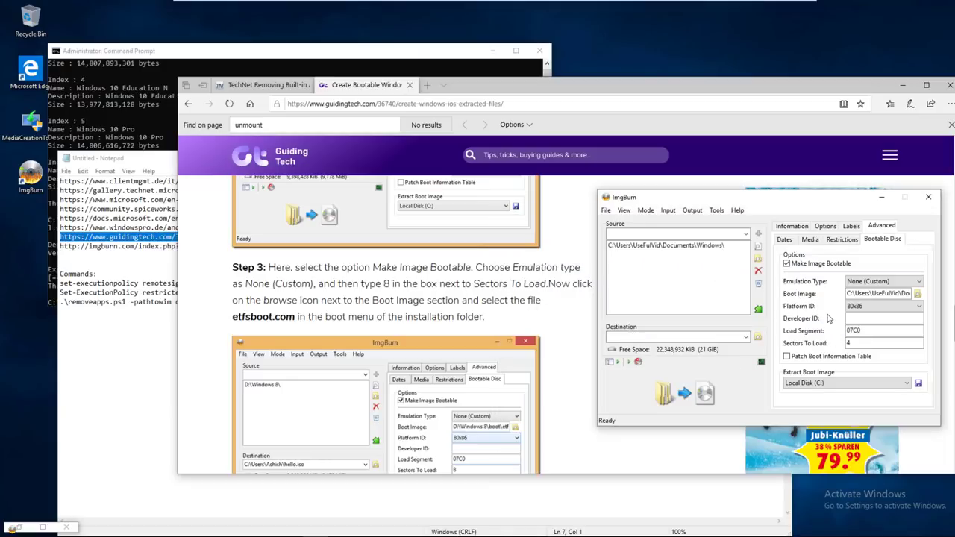
# Check the bootable disc settings in the article's step 3 and set Sectors To Load to 8 in ImgBurn.
pyautogui.click(463, 300)
pyautogui.scroll(-1, 463, 299)
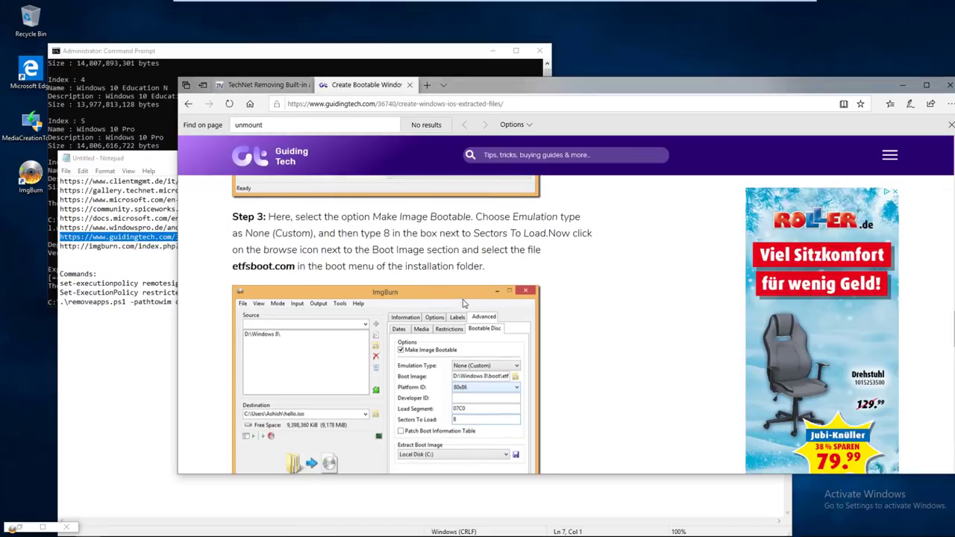
pyautogui.scroll(-1, 464, 303)
pyautogui.scroll(-2, 463, 302)
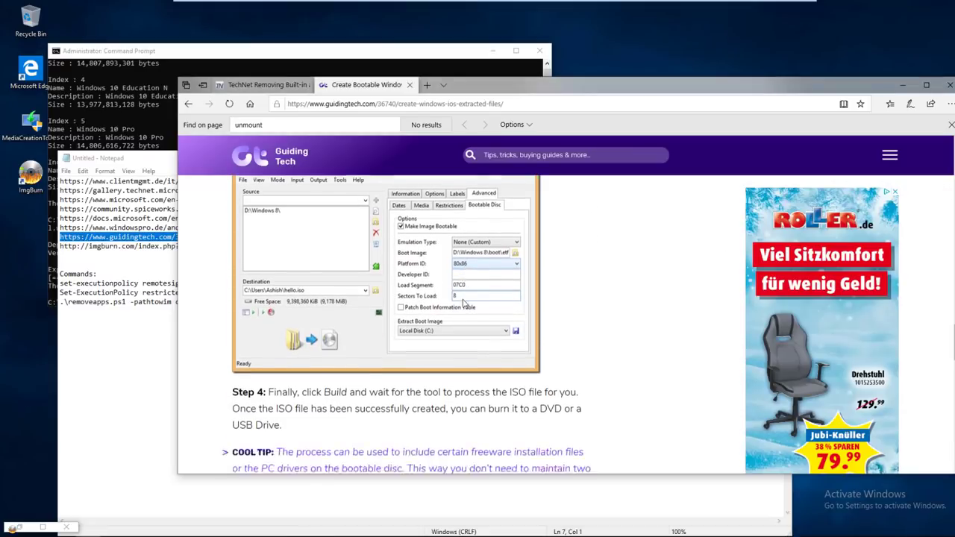
pyautogui.hotkey('alt', 'Tab')
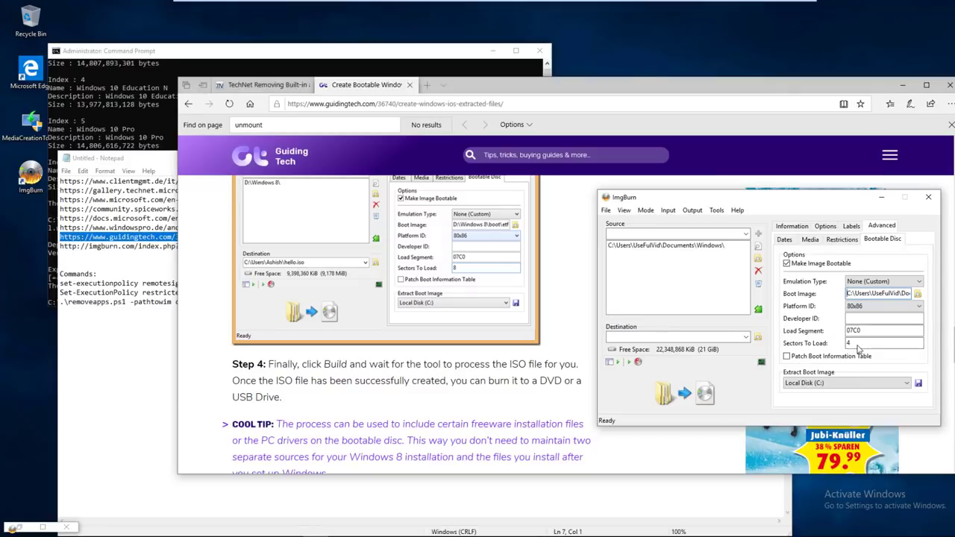
pyautogui.hotkey('alt', 'Tab')
pyautogui.scroll(3, 333, 239)
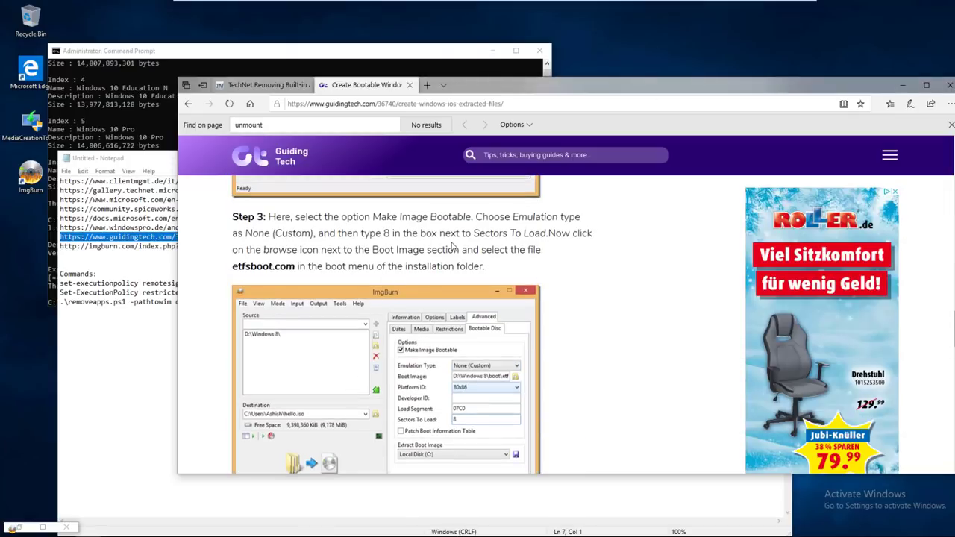
pyautogui.hotkey('alt', 'Tab')
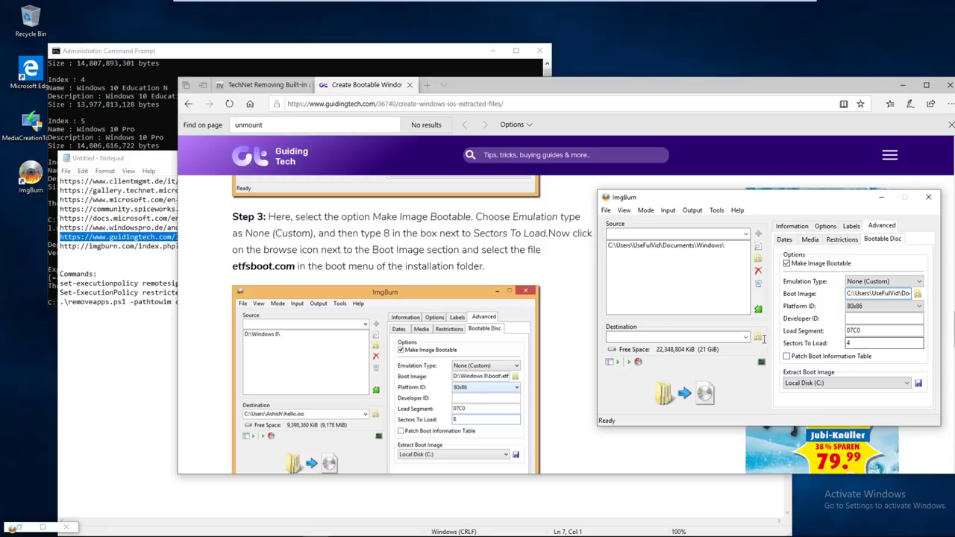
pyautogui.write('8')
# Review the article's step 4, then set the ImgBurn destination to Windows_clean.iso in Documents.
pyautogui.click(463, 234)
pyautogui.scroll(-3, 463, 232)
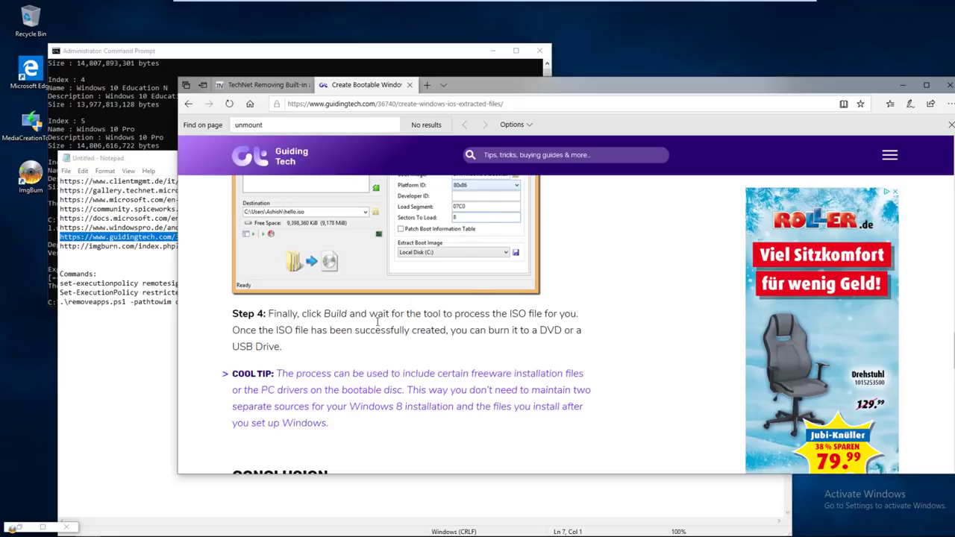
pyautogui.hotkey('alt', 'Tab')
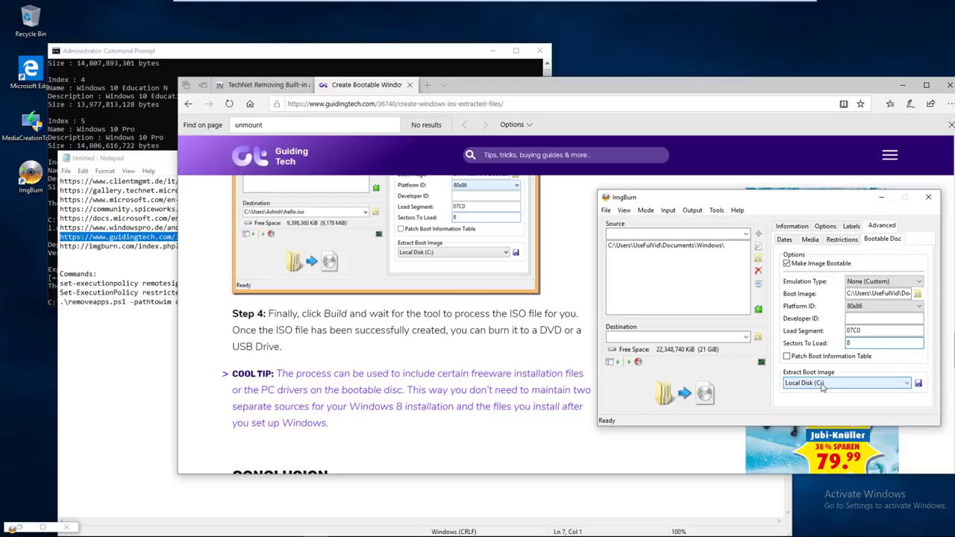
pyautogui.click(701, 338)
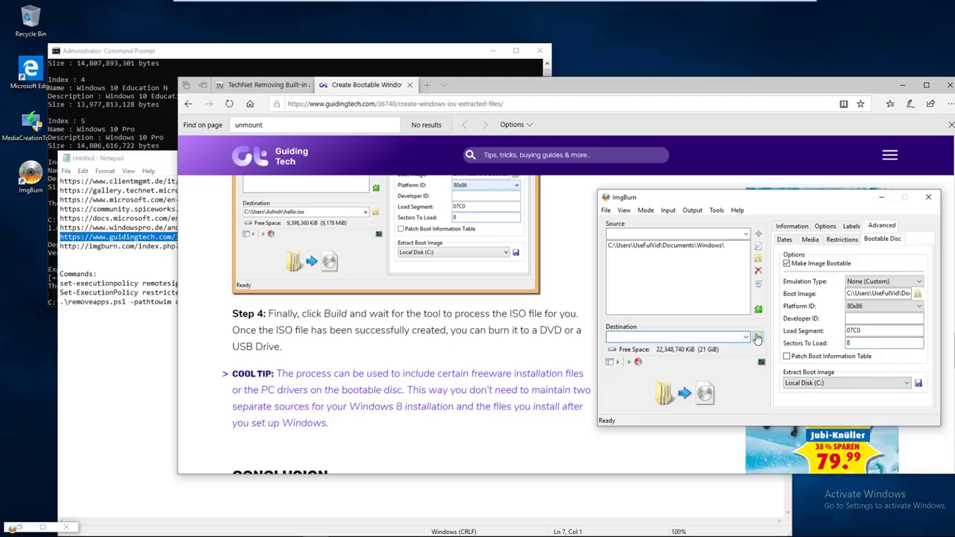
pyautogui.click(758, 338)
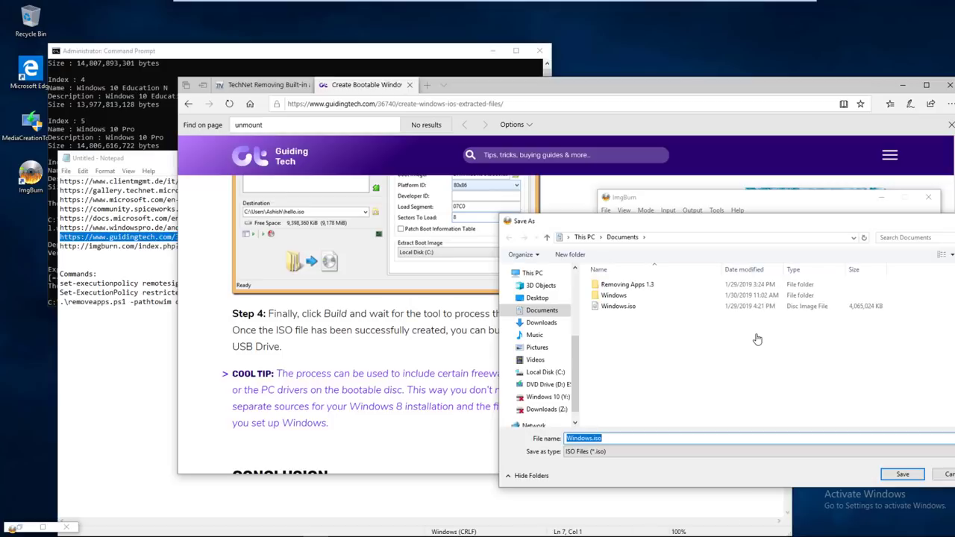
pyautogui.press('Right')
pyautogui.click(900, 475)
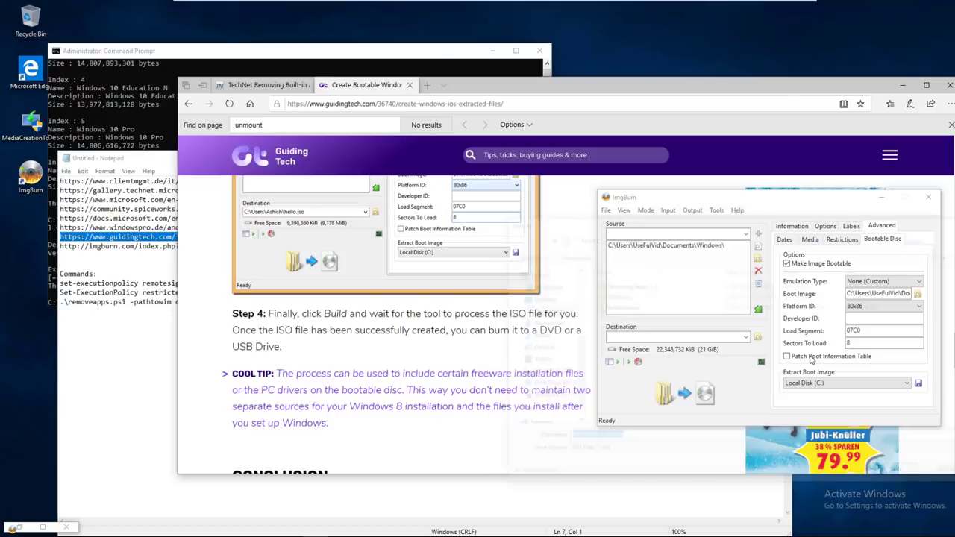
# Build the ISO, agreeing to adjust the file system to UDF and accepting the suggested volume label Windows.
pyautogui.click(680, 397)
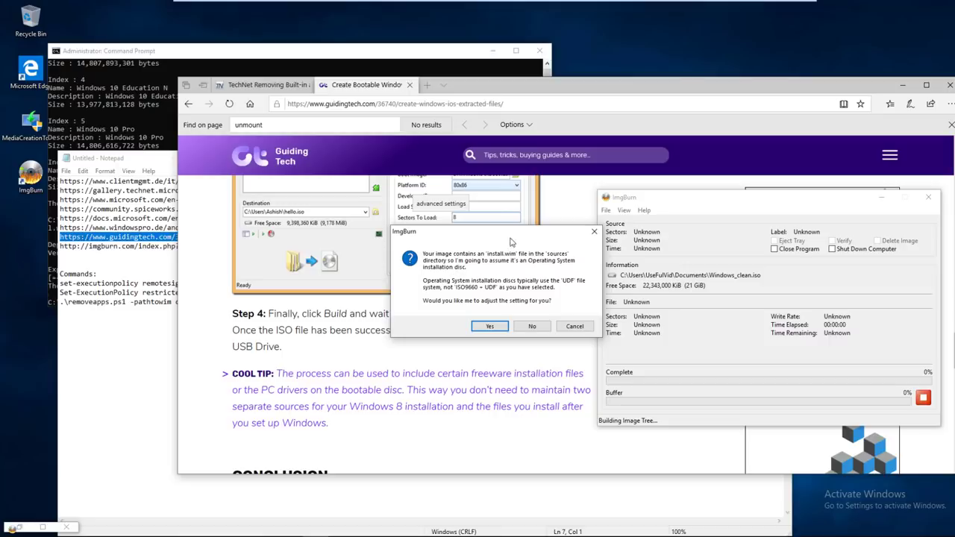
pyautogui.click(489, 327)
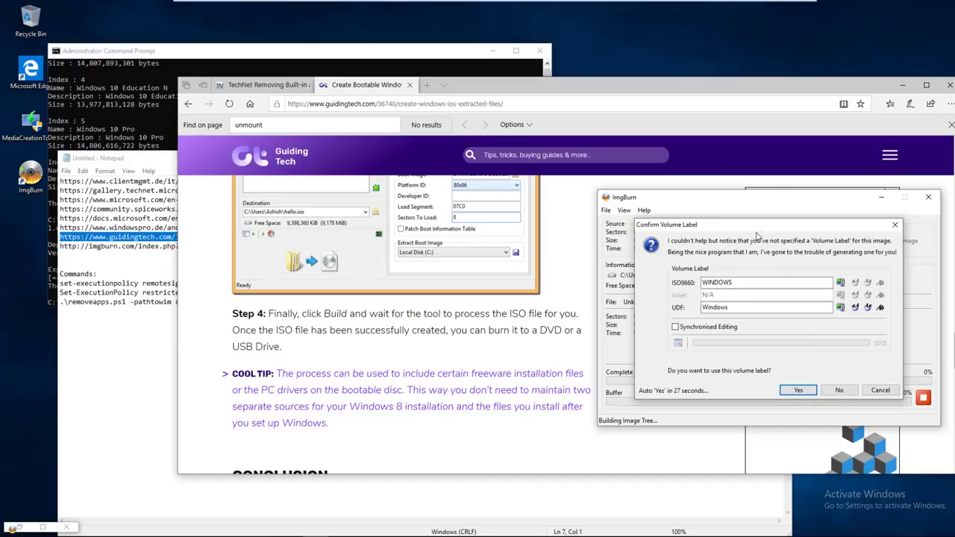
pyautogui.click(800, 391)
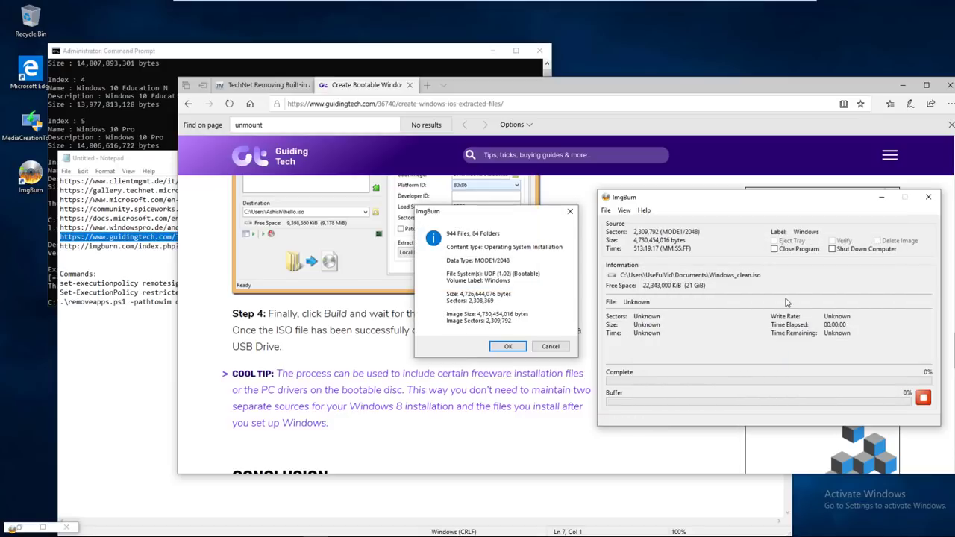
pyautogui.click(500, 345)
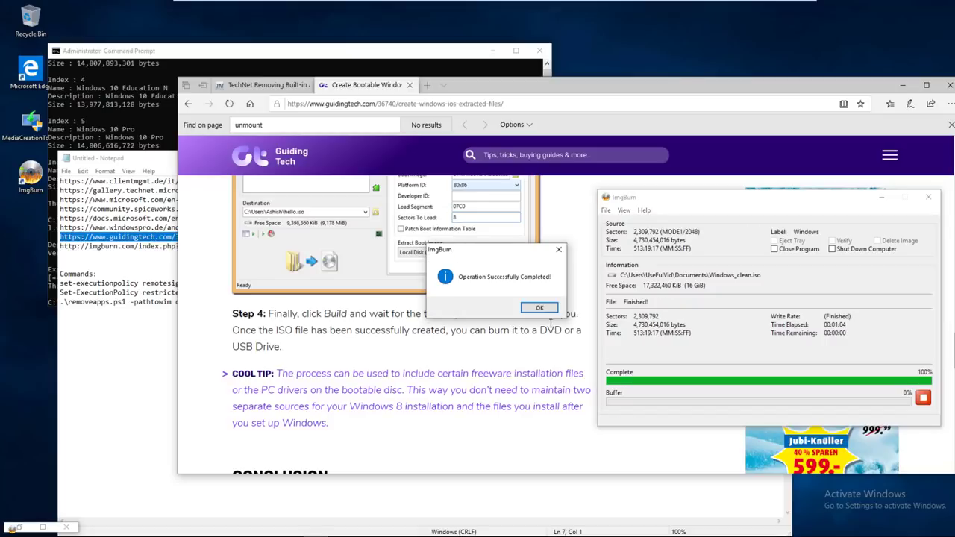
# Dismiss the build message and compare Windows_clean.iso with the original Windows.iso in the Documents folder.
pyautogui.click(539, 308)
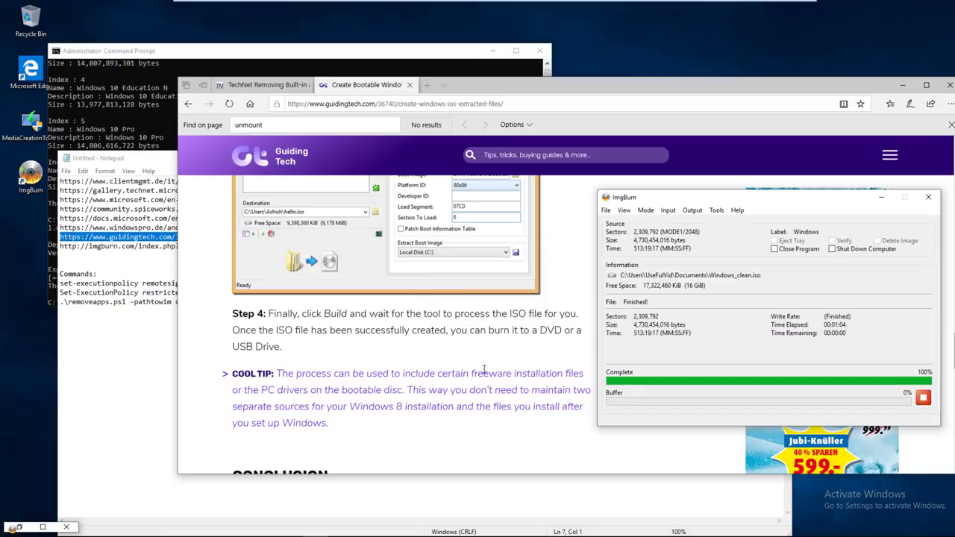
pyautogui.moveTo(6, 528)
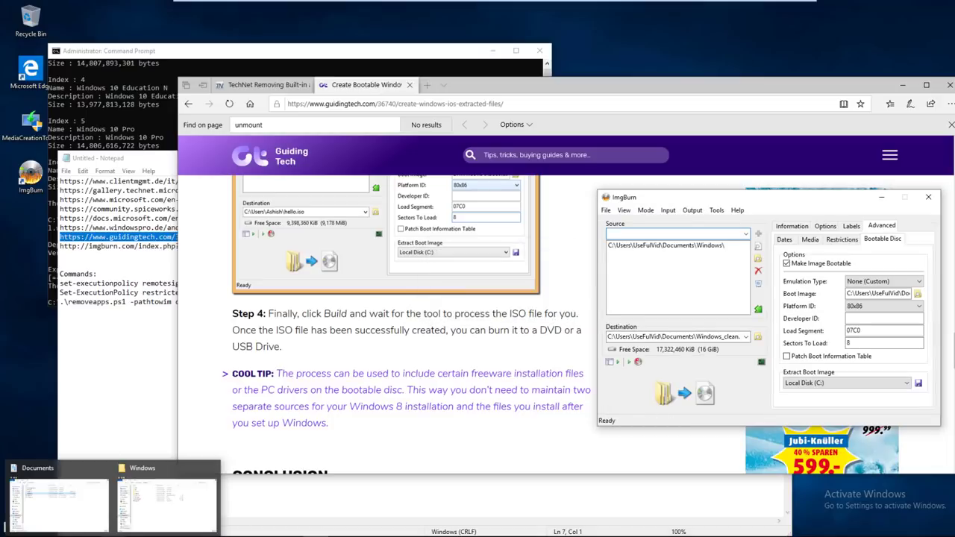
pyautogui.click(39, 497)
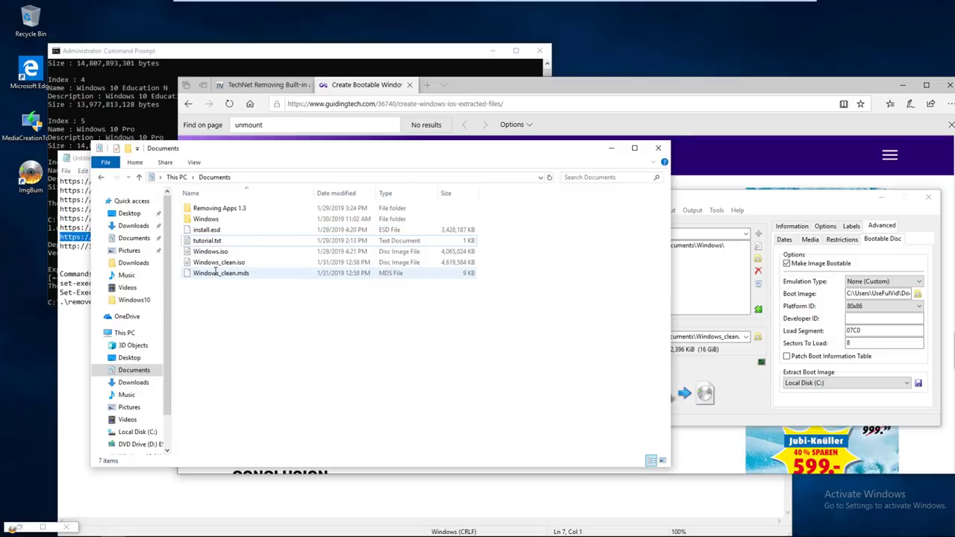
pyautogui.click(219, 267)
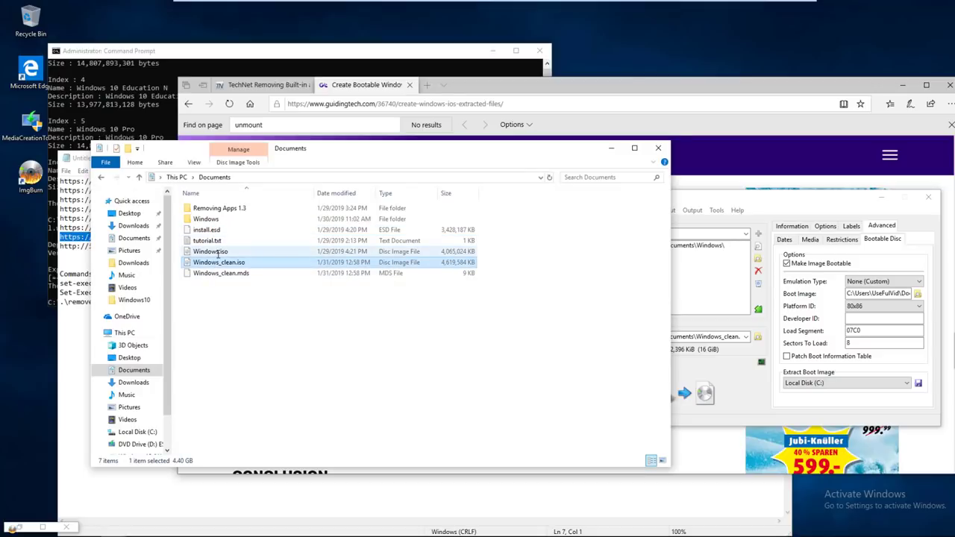
pyautogui.click(226, 251)
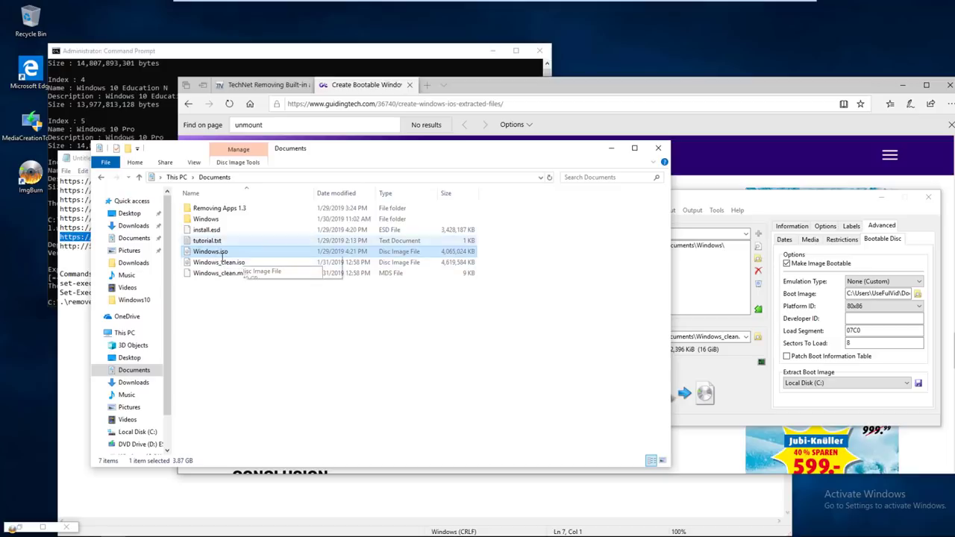
pyautogui.click(232, 261)
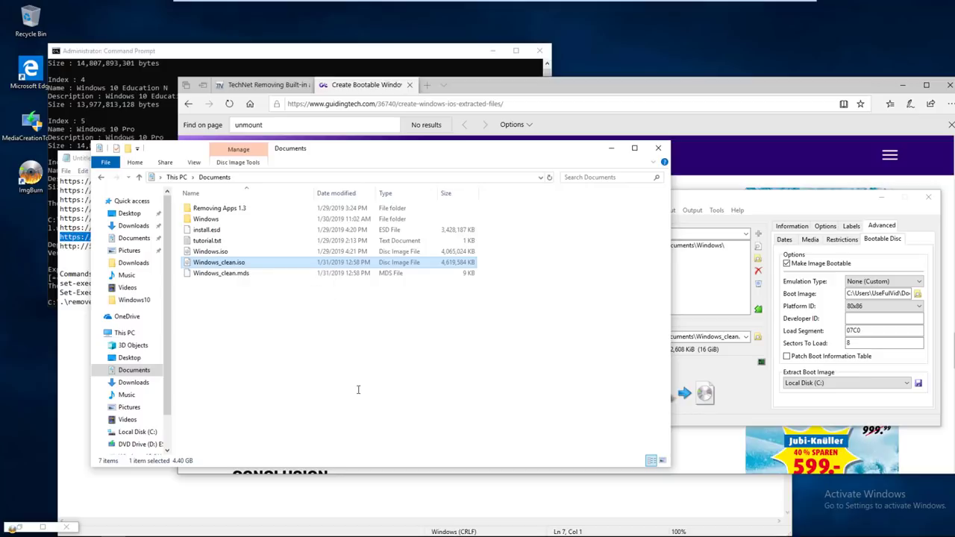
pyautogui.click(310, 318)
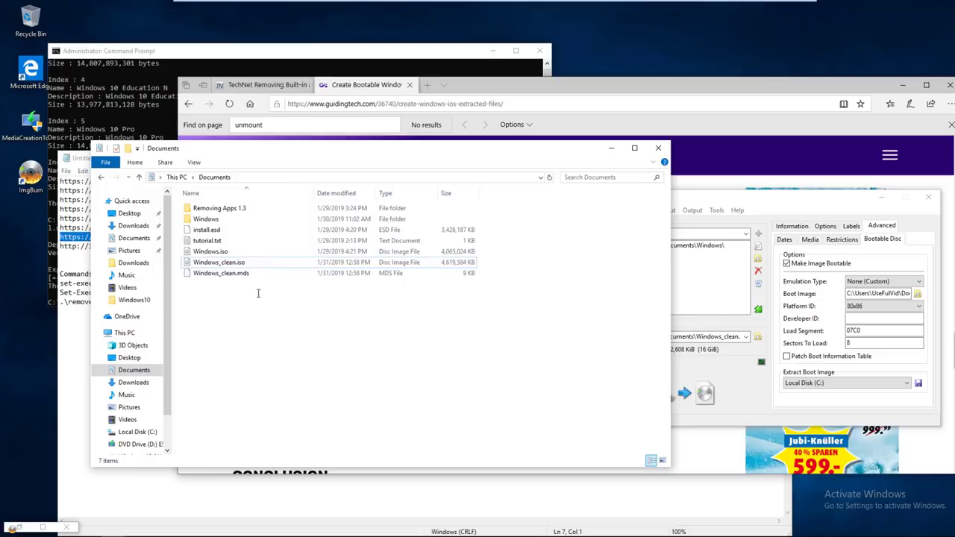
# Copy Windows_clean.iso from Documents into the usefulvid folder on the Windows 10 (Y:) drive.
pyautogui.click(239, 262)
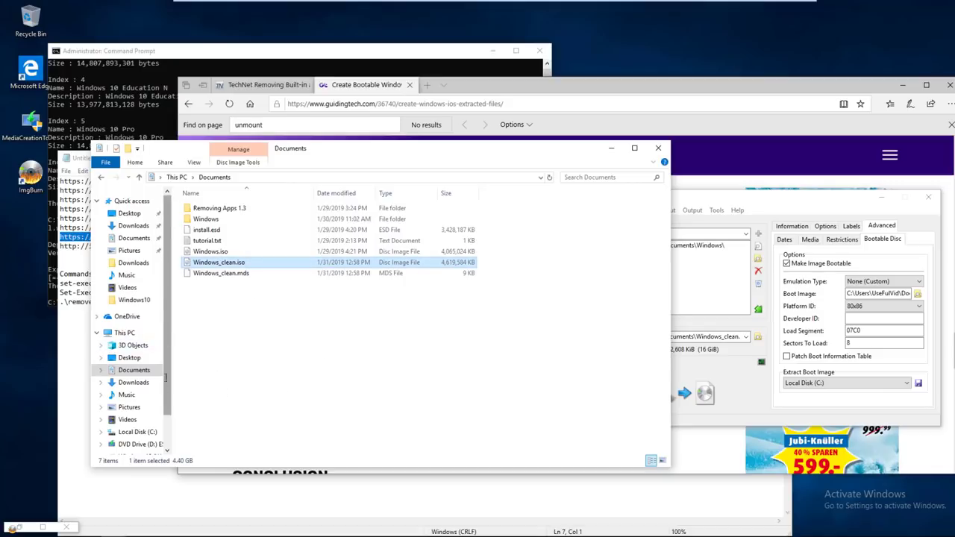
pyautogui.scroll(-2, 163, 398)
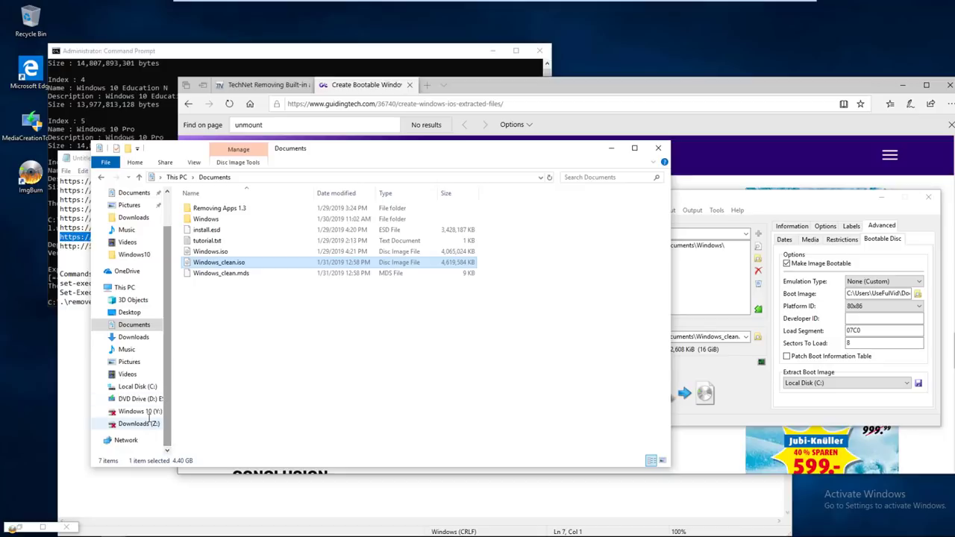
pyautogui.click(140, 412)
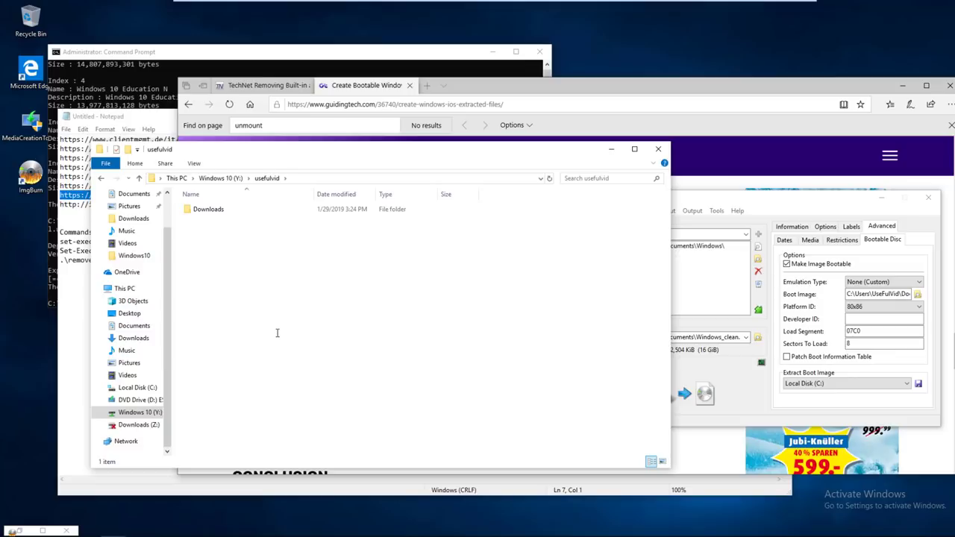
pyautogui.hotkey('ctrl', 'v')
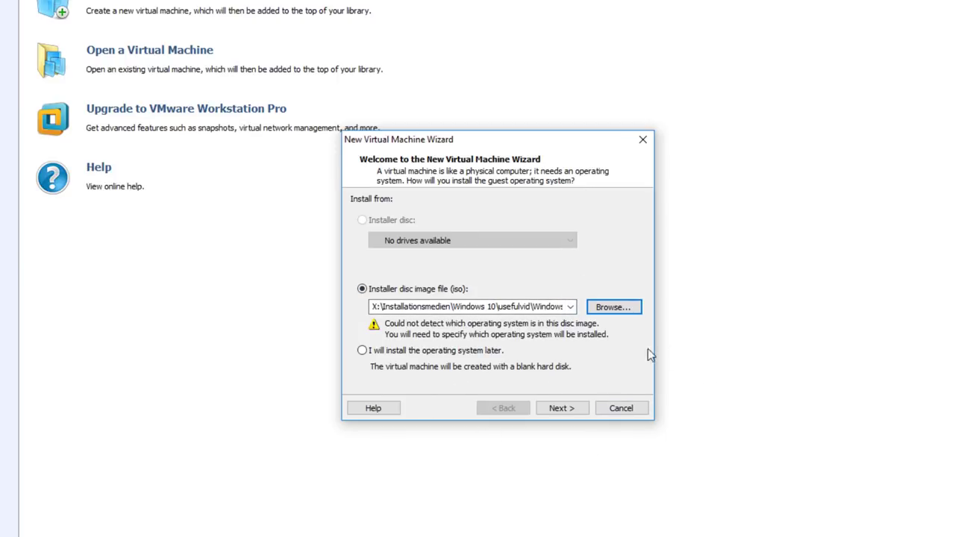
# In VMware's New Virtual Machine Wizard, accept the chosen ISO and Windows 10 x64 as guest system, and name the machine Windows 10 x64 clean.
pyautogui.click(559, 409)
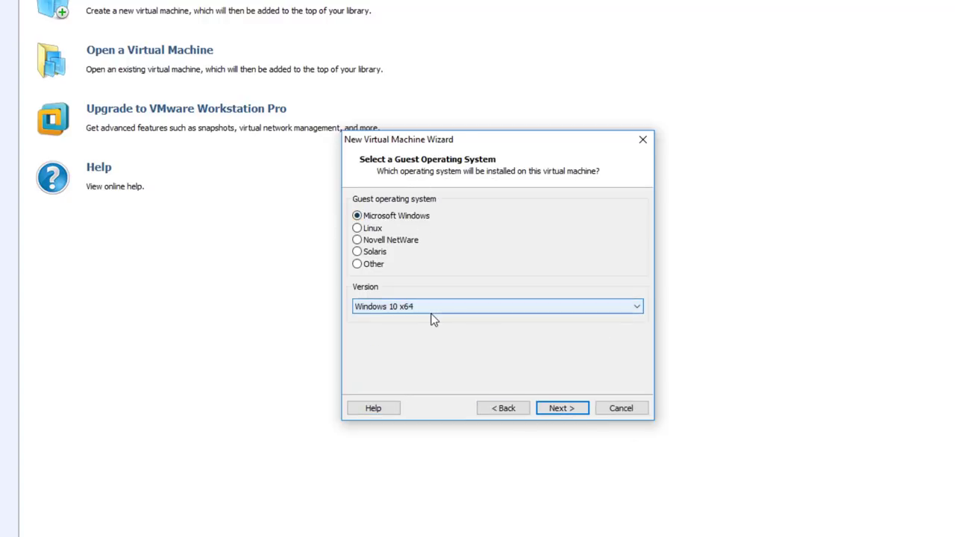
pyautogui.click(575, 409)
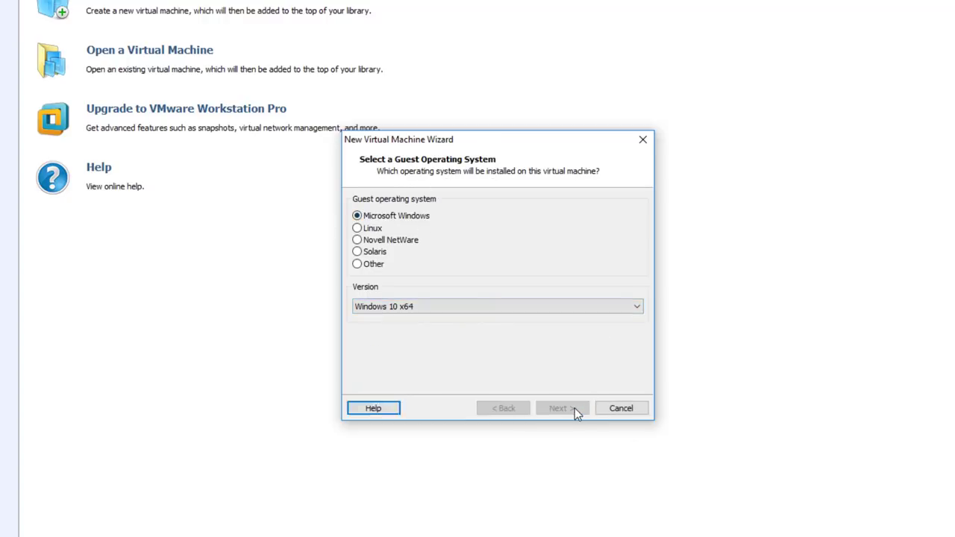
pyautogui.click(428, 216)
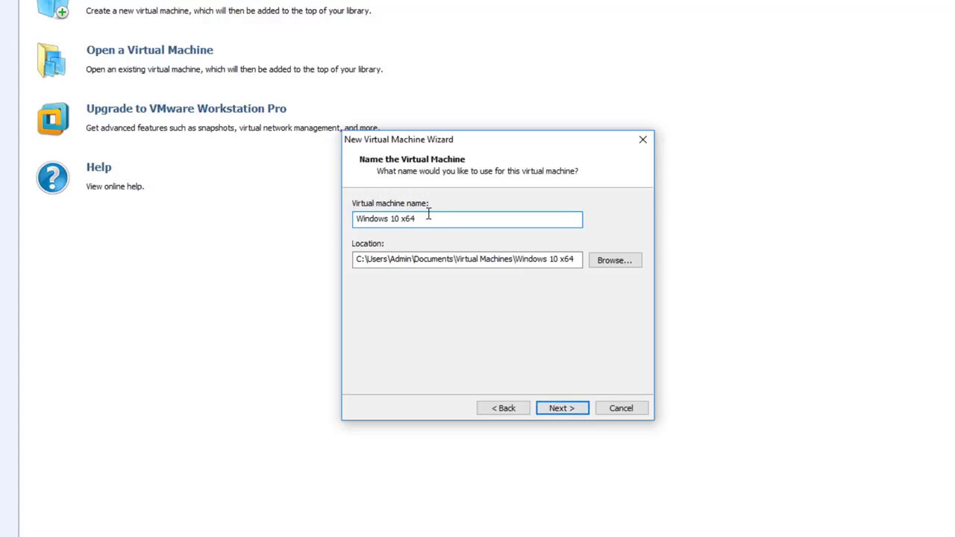
pyautogui.write('clean')
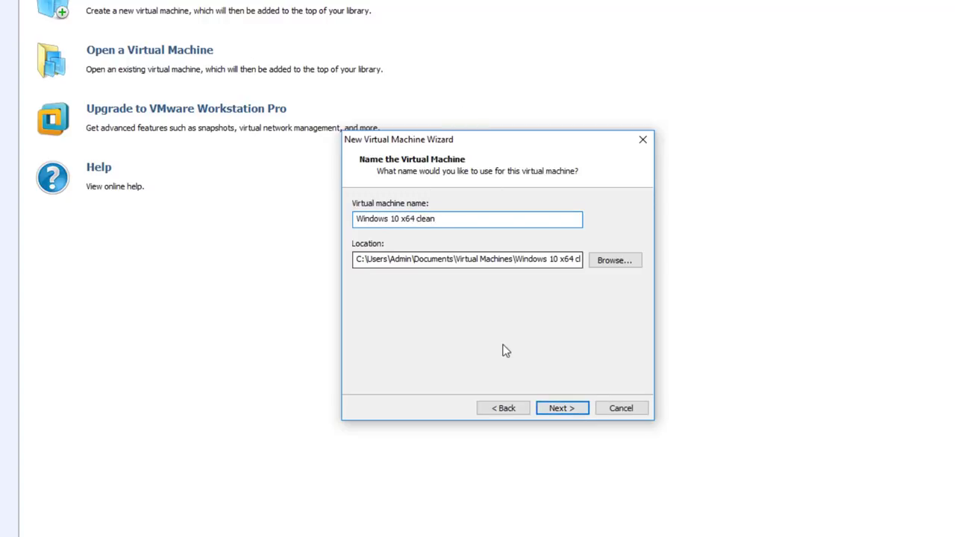
pyautogui.click(566, 409)
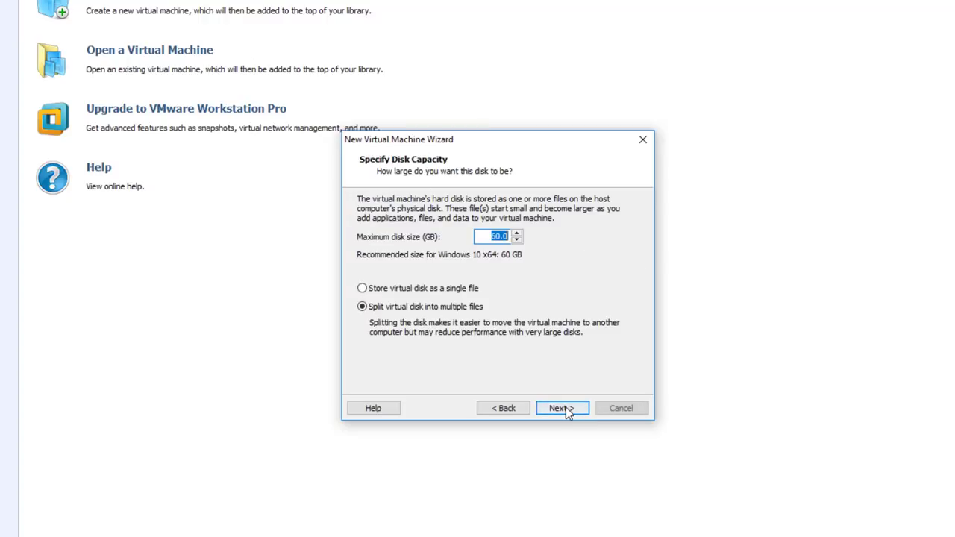
# Set the maximum disk size to 50 GB, split into multiple files, and review the virtual machine's settings summary.
pyautogui.click(498, 236)
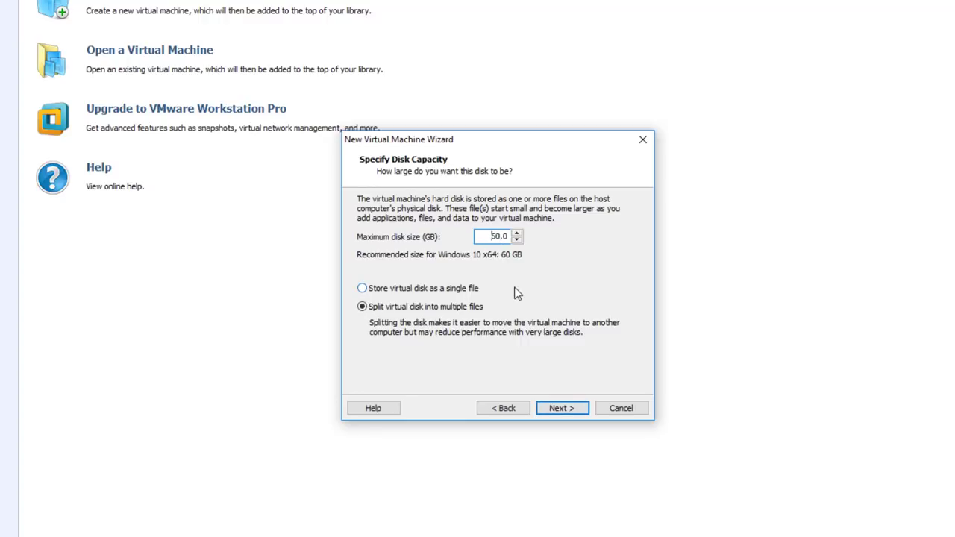
pyautogui.click(560, 410)
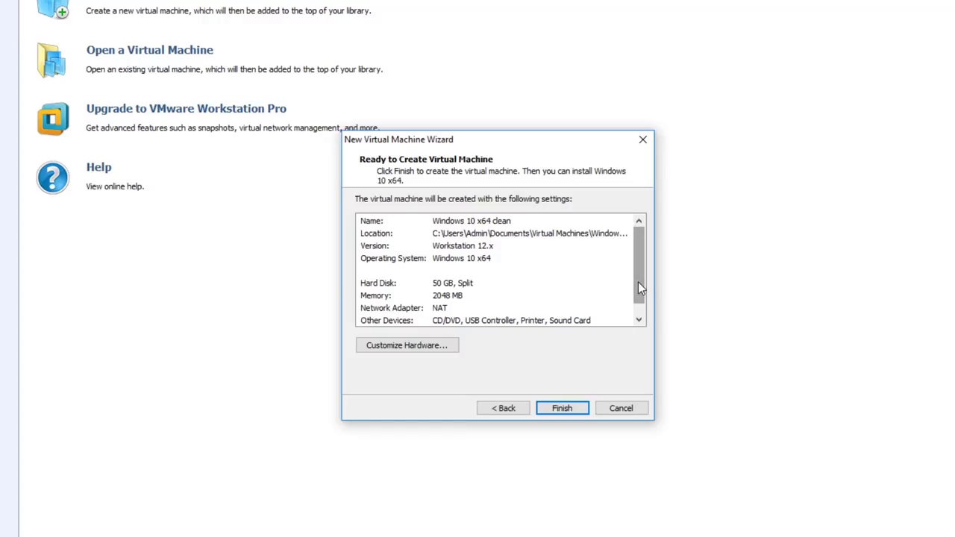
pyautogui.moveTo(638, 282); pyautogui.dragTo(587, 306)
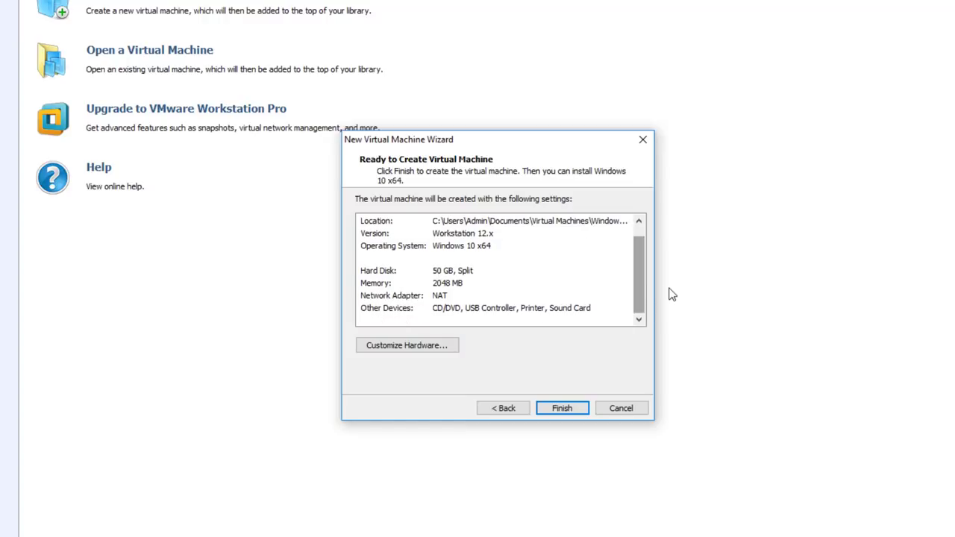
pyautogui.click(631, 309)
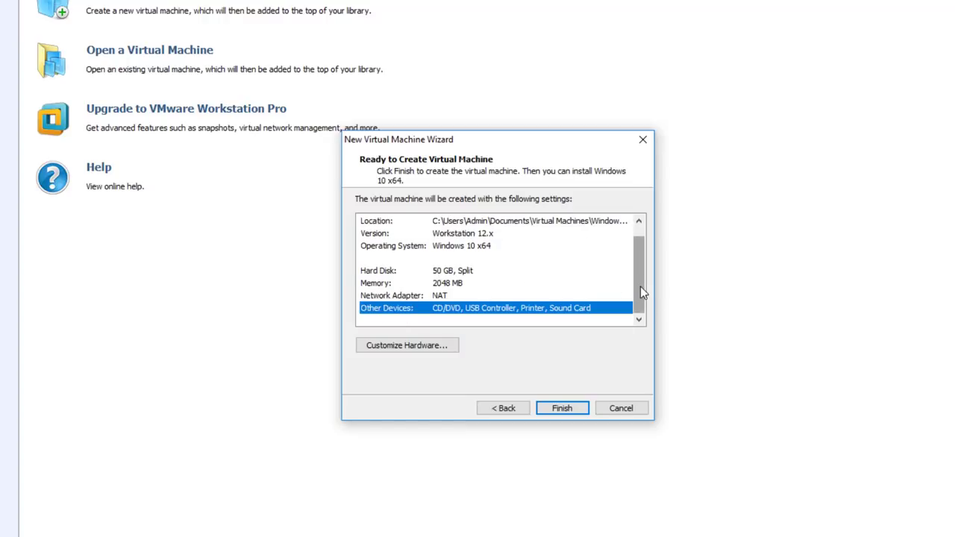
# Customize the hardware to 3568 MB of memory and 4 processor cores, and finish creating the virtual machine.
pyautogui.click(430, 340)
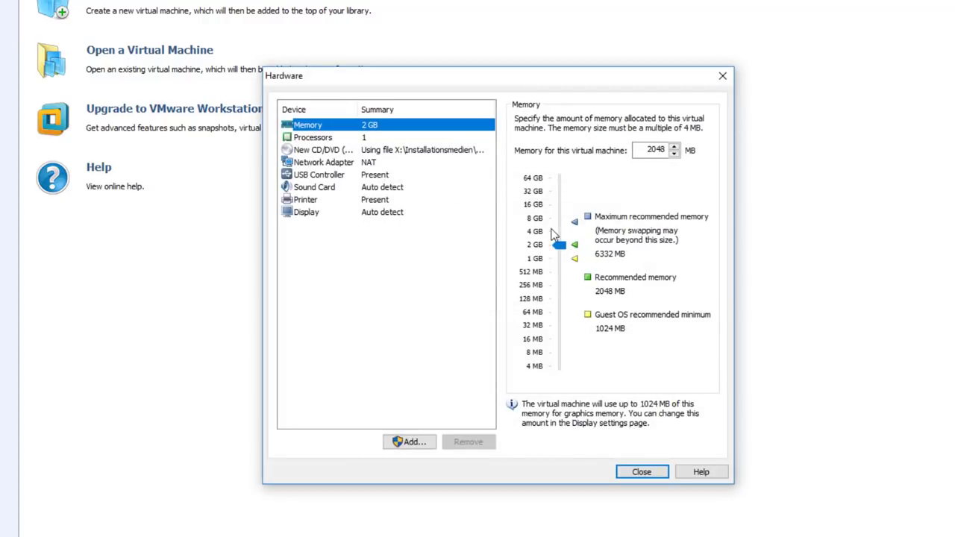
pyautogui.moveTo(560, 245); pyautogui.dragTo(562, 235)
pyautogui.click(371, 139)
pyautogui.click(674, 122)
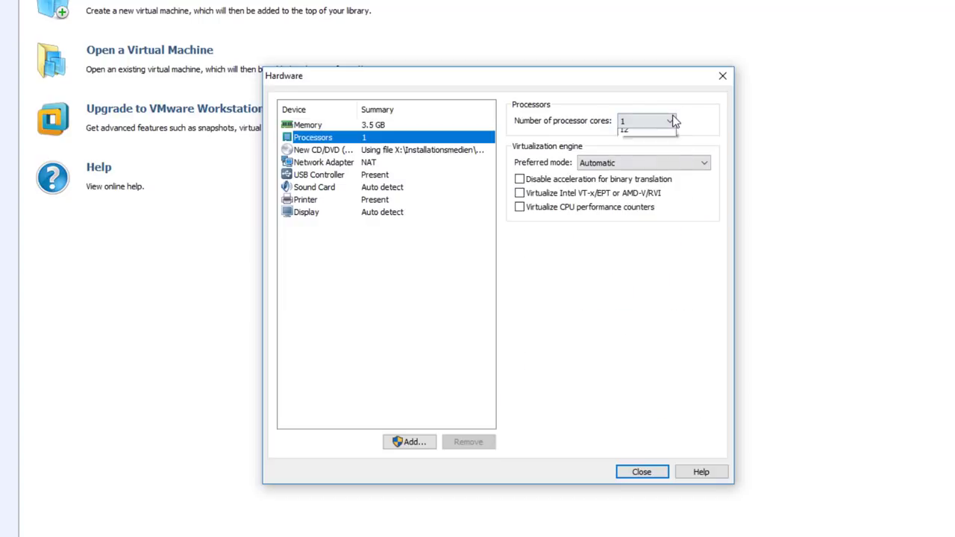
pyautogui.click(649, 153)
pyautogui.click(637, 470)
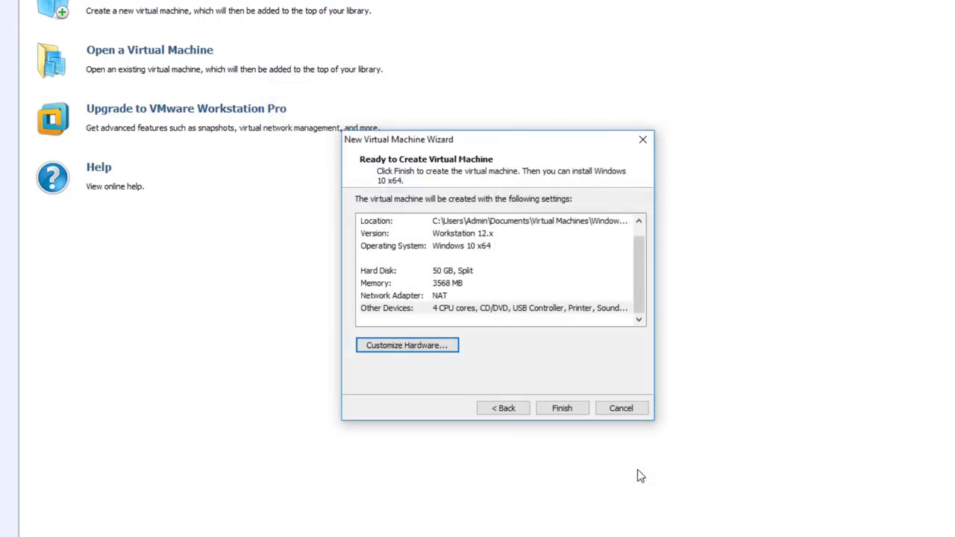
pyautogui.click(568, 410)
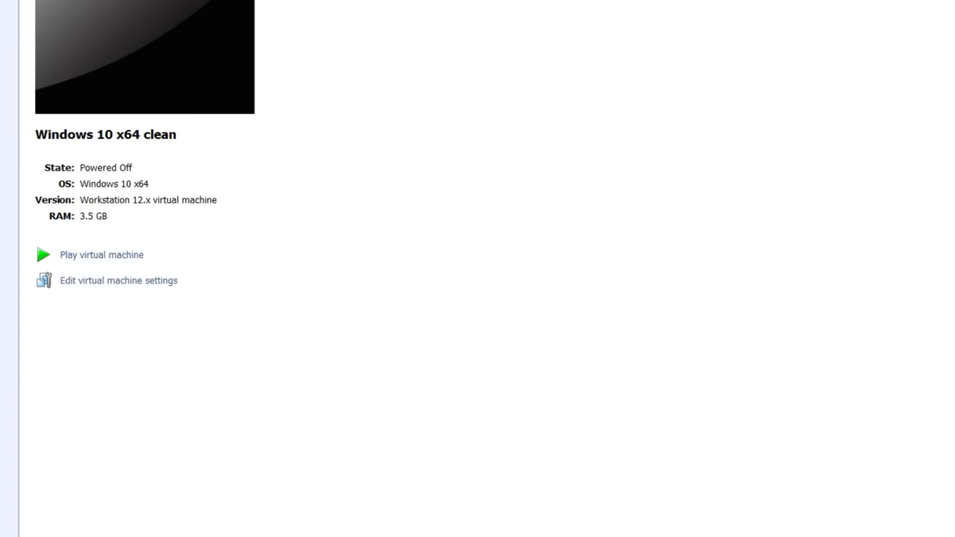
# Start the Windows 10 x64 clean virtual machine and begin installing Windows with the Deutsch language and keyboard settings.
pyautogui.click(106, 260)
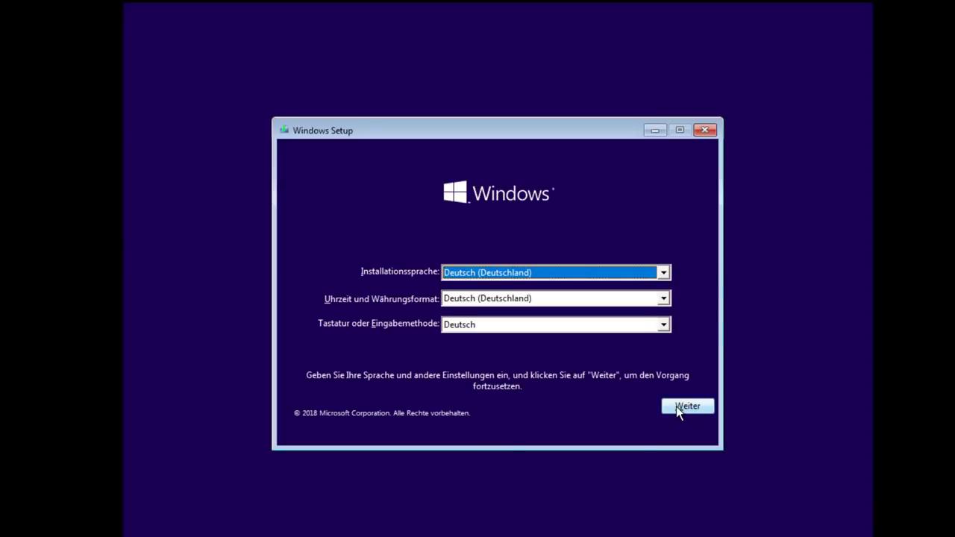
pyautogui.click(697, 410)
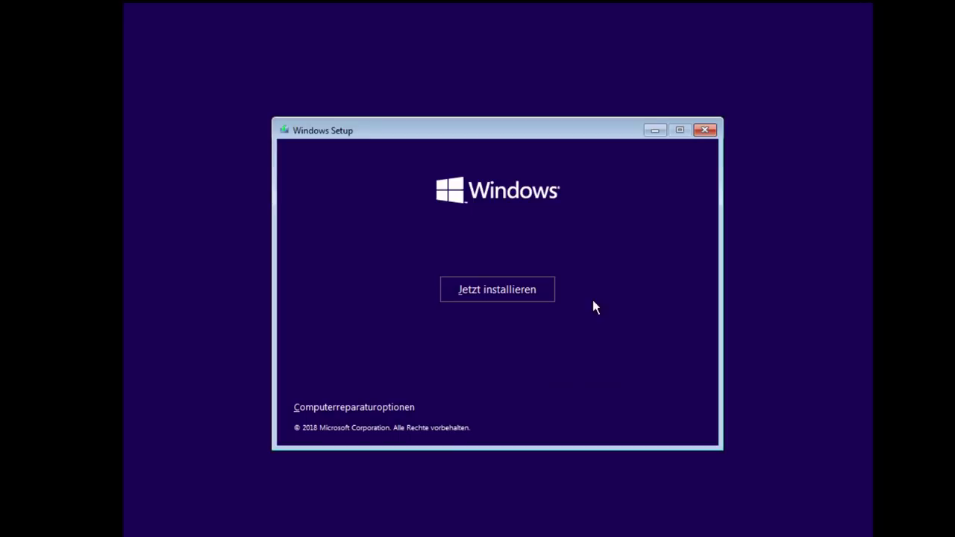
pyautogui.click(500, 292)
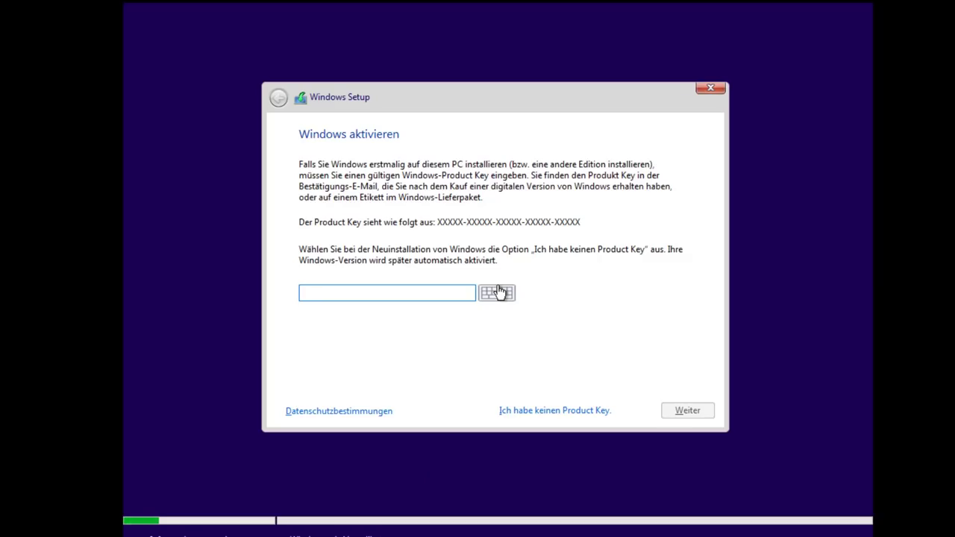
# Skip the product key, accept the license terms, and run a custom installation on the 50 GB unallocated space.
pyautogui.click(559, 410)
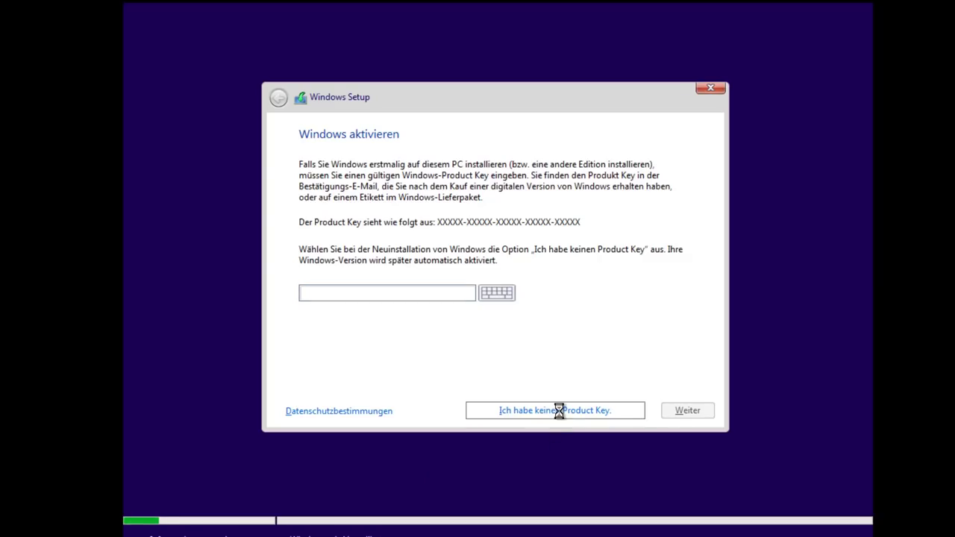
pyautogui.click(364, 377)
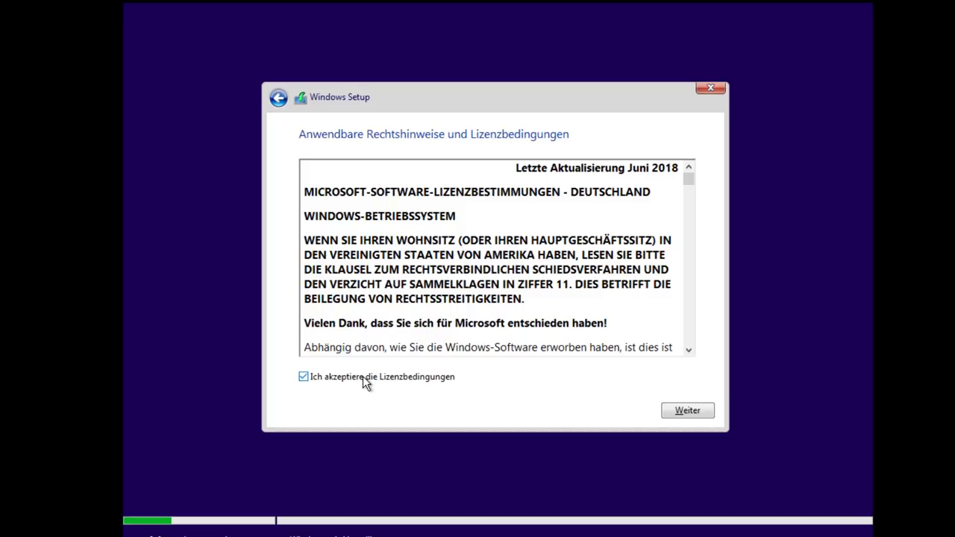
pyautogui.click(676, 412)
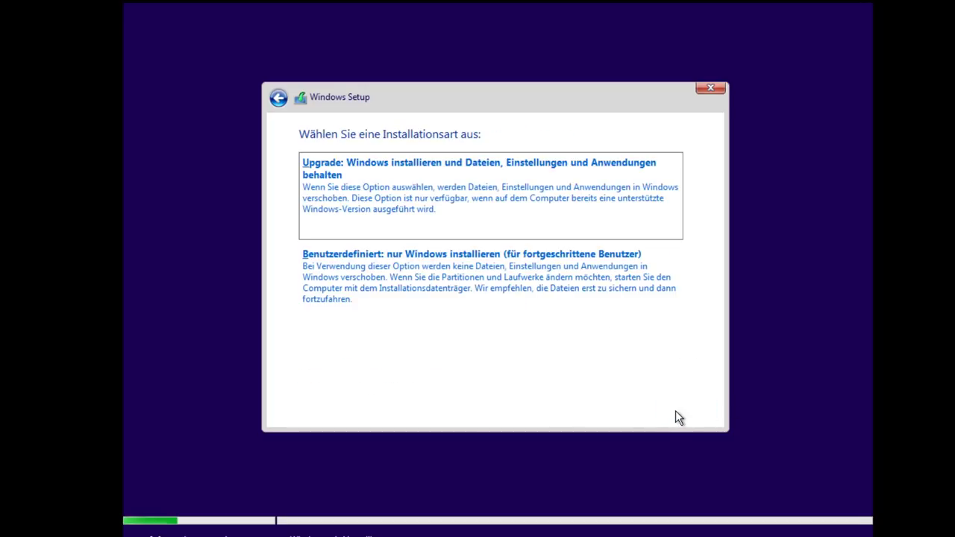
pyautogui.click(394, 277)
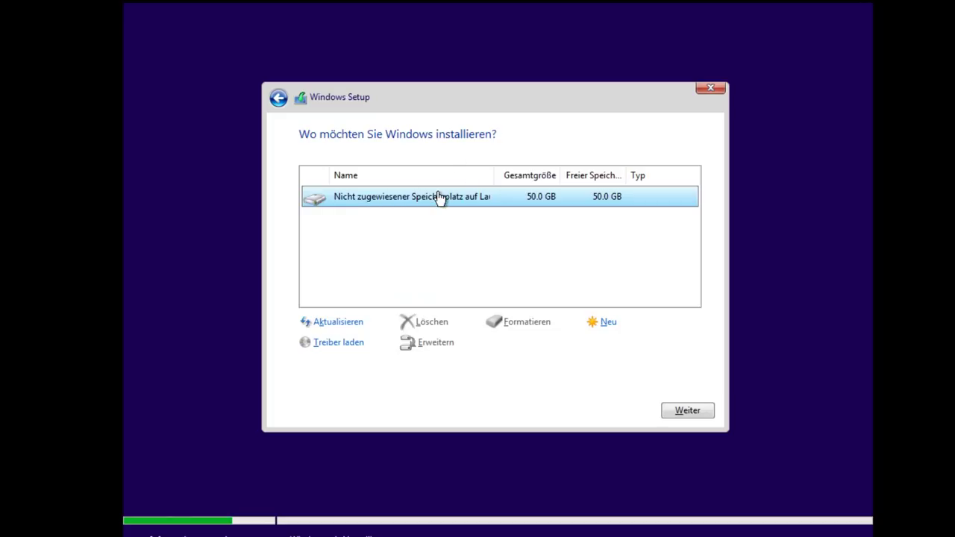
pyautogui.click(696, 412)
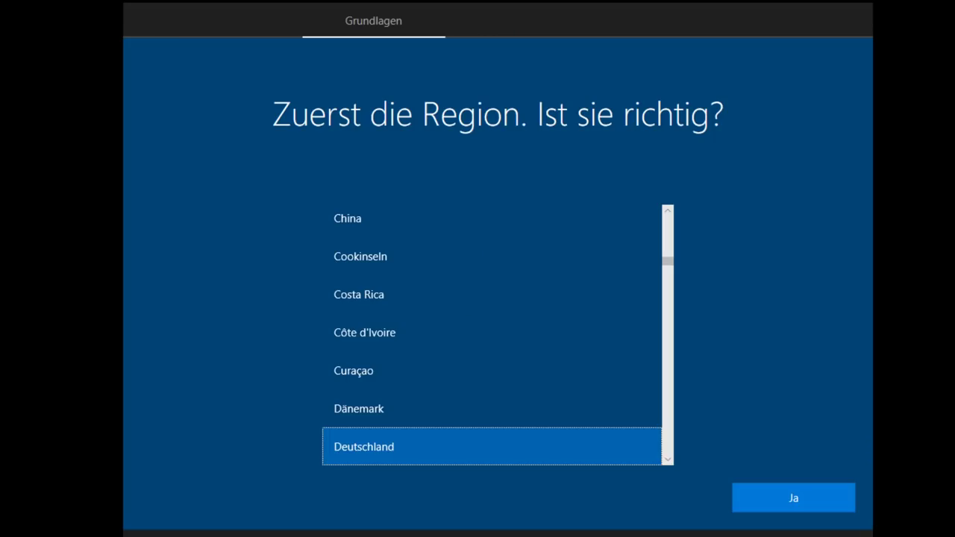
# Confirm Deutschland as the region in the initial Windows setup.
pyautogui.click(784, 498)
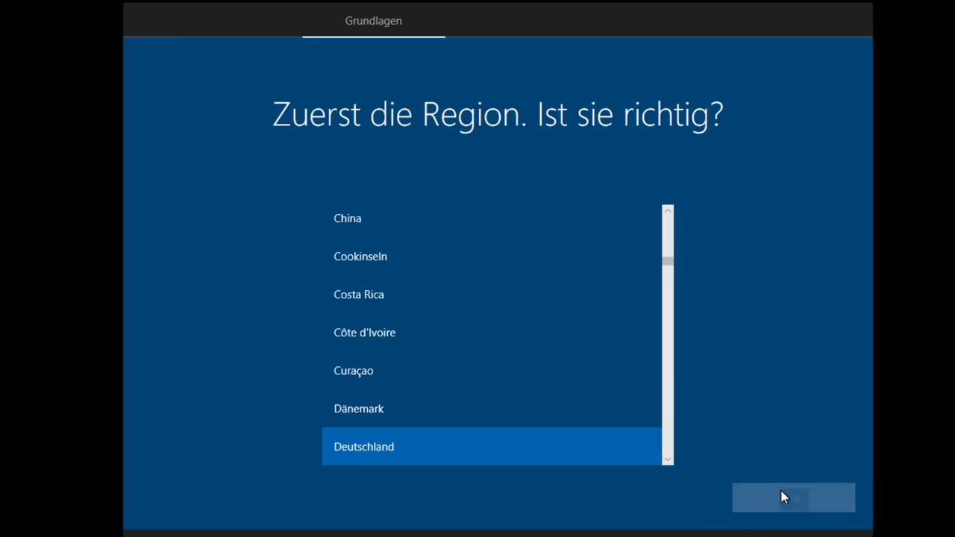